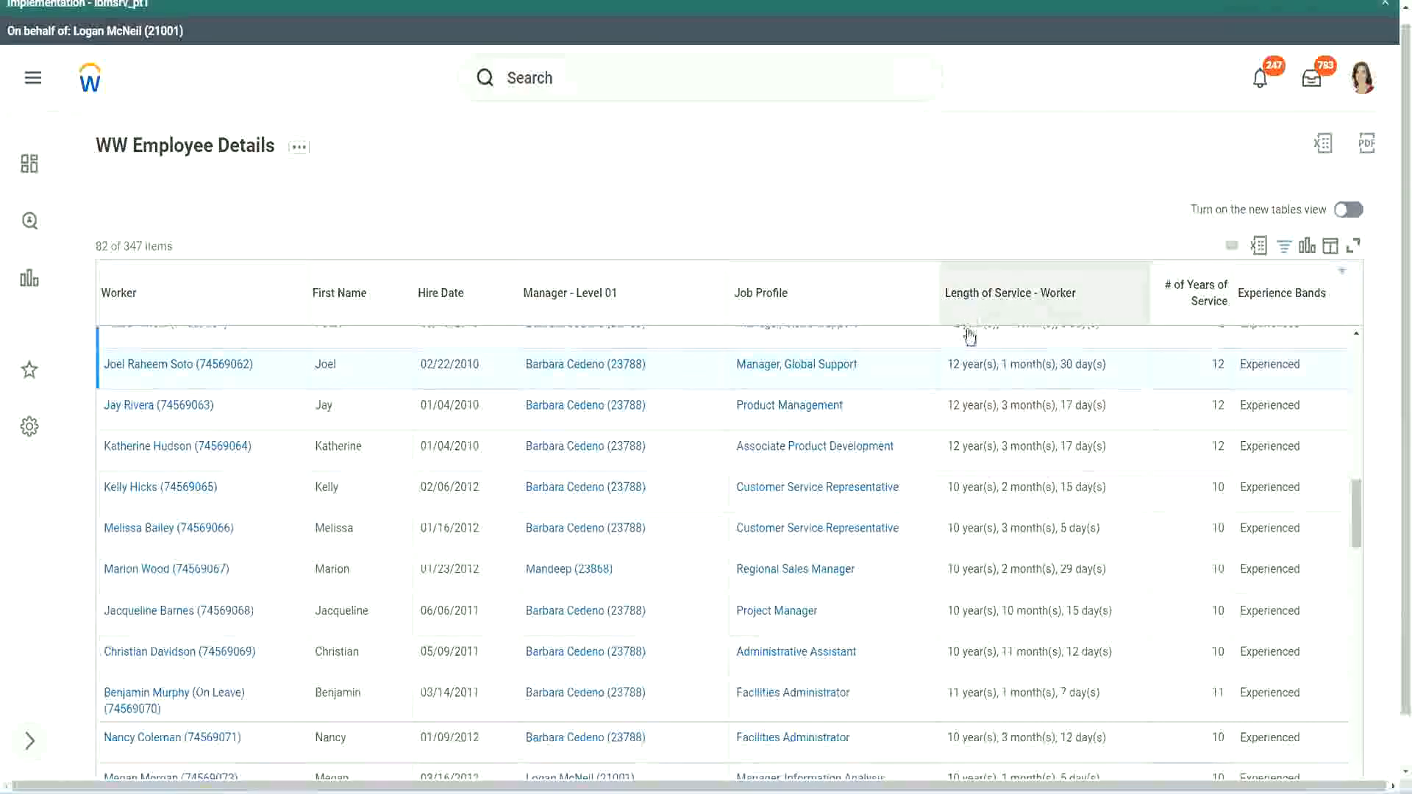
Compare the Length of Service with the # of Years of Service for the worker with the Manager, Global Support profile.
{"action": "left_click_drag", "start_coordinate": [952, 365], "coordinate": [946, 366]}
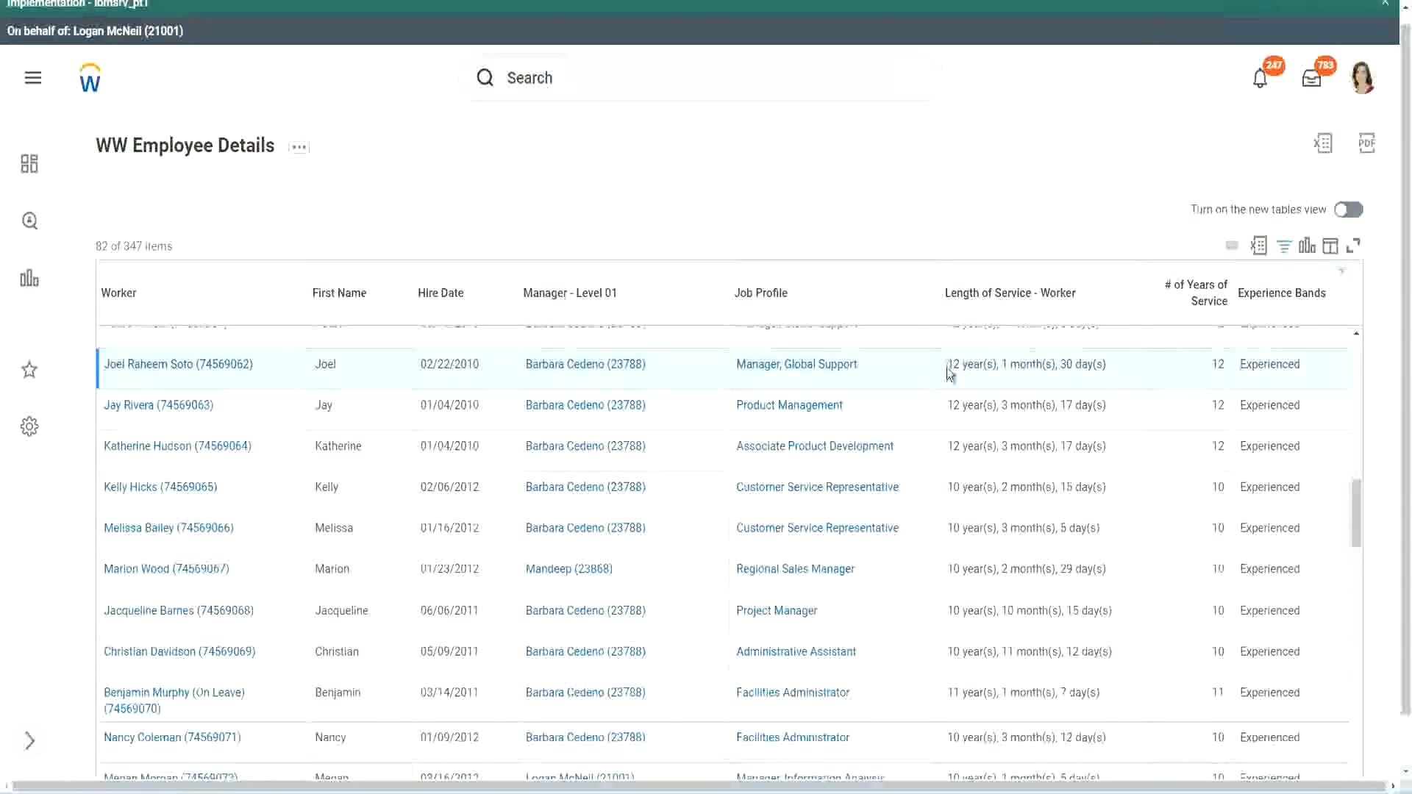
{"action": "left_click", "coordinate": [996, 361]}
{"action": "double_click", "coordinate": [952, 364]}
{"action": "double_click", "coordinate": [1006, 365]}
{"action": "double_click", "coordinate": [1068, 365]}
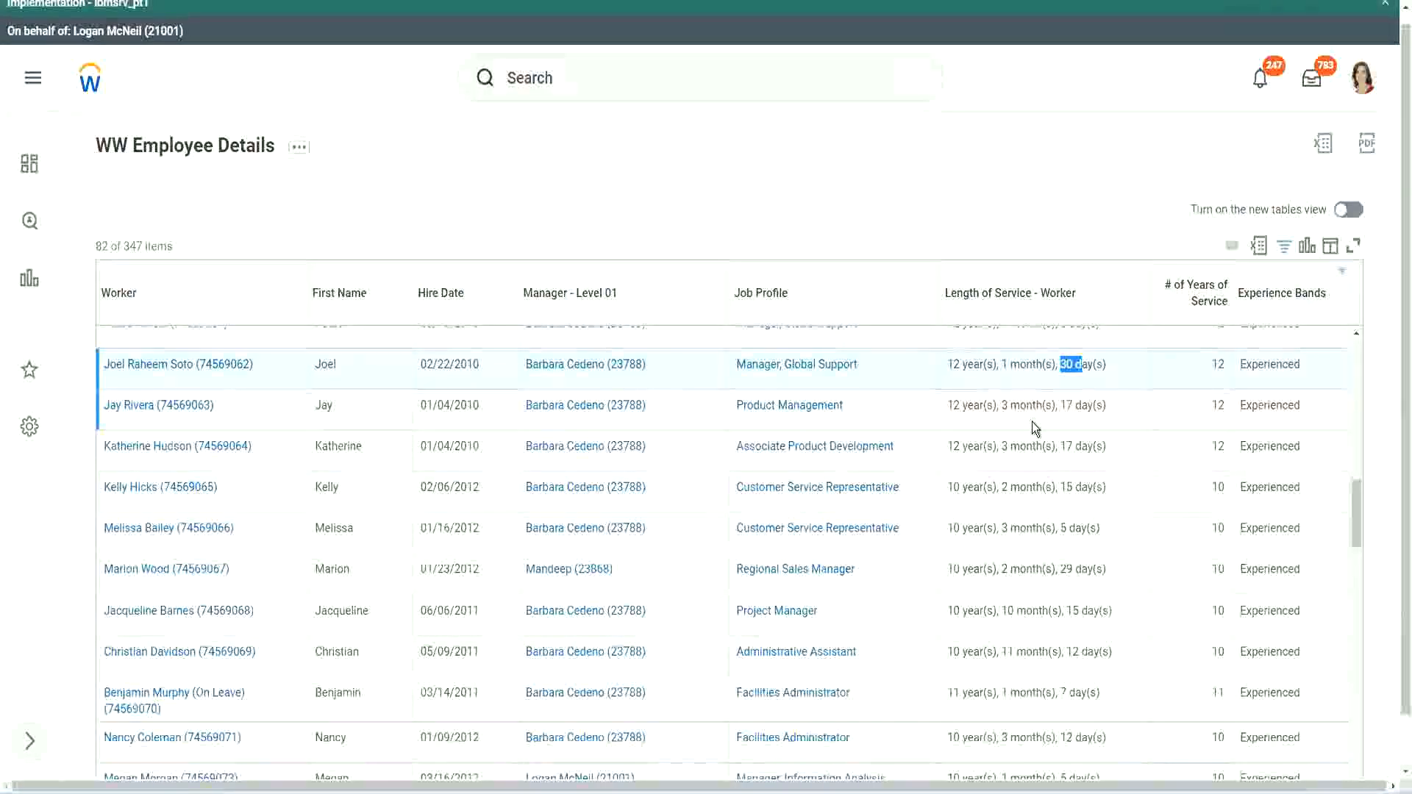
{"action": "double_click", "coordinate": [1220, 363]}
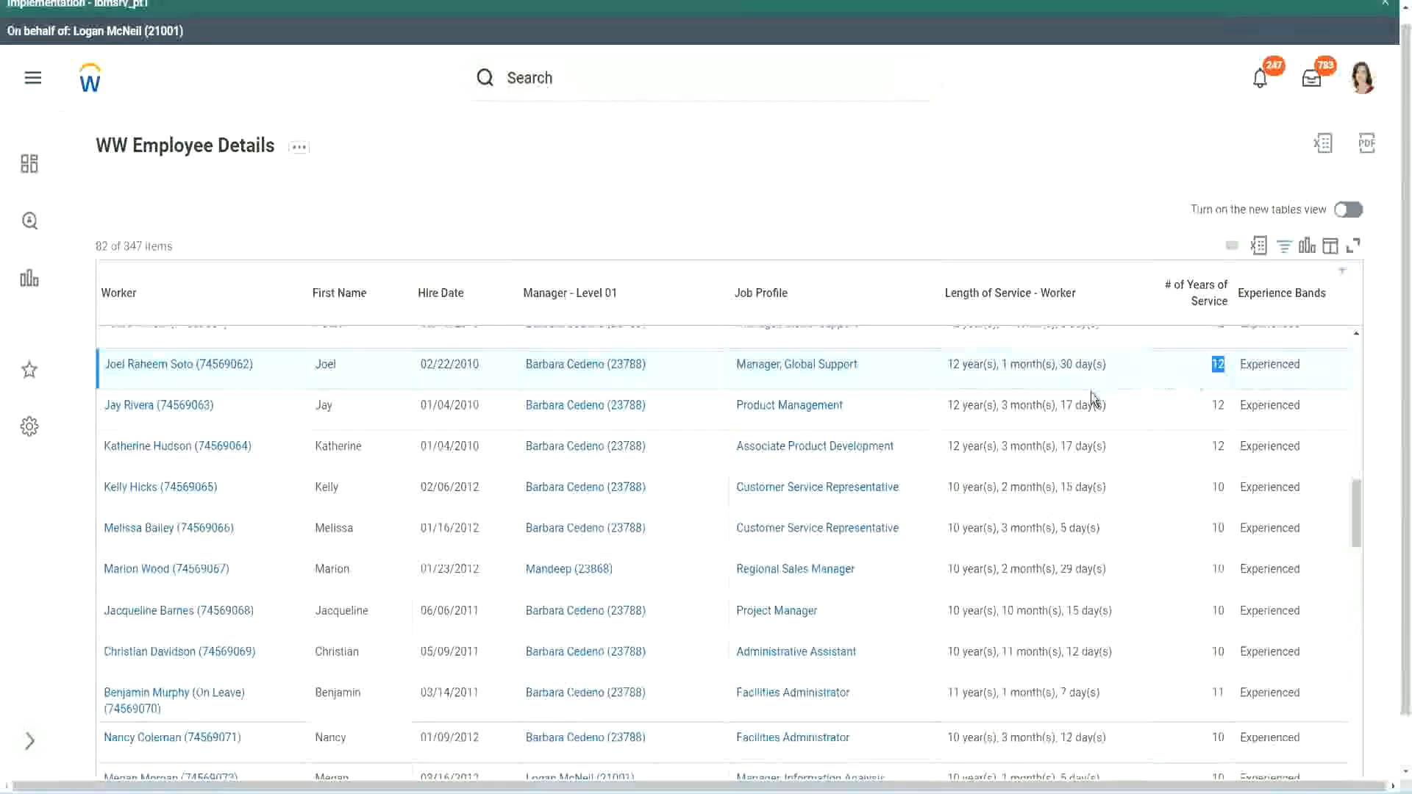
Check the years, months and days of service against the # of Years of Service for the Administrative Assistant row.
{"action": "left_click", "coordinate": [967, 652]}
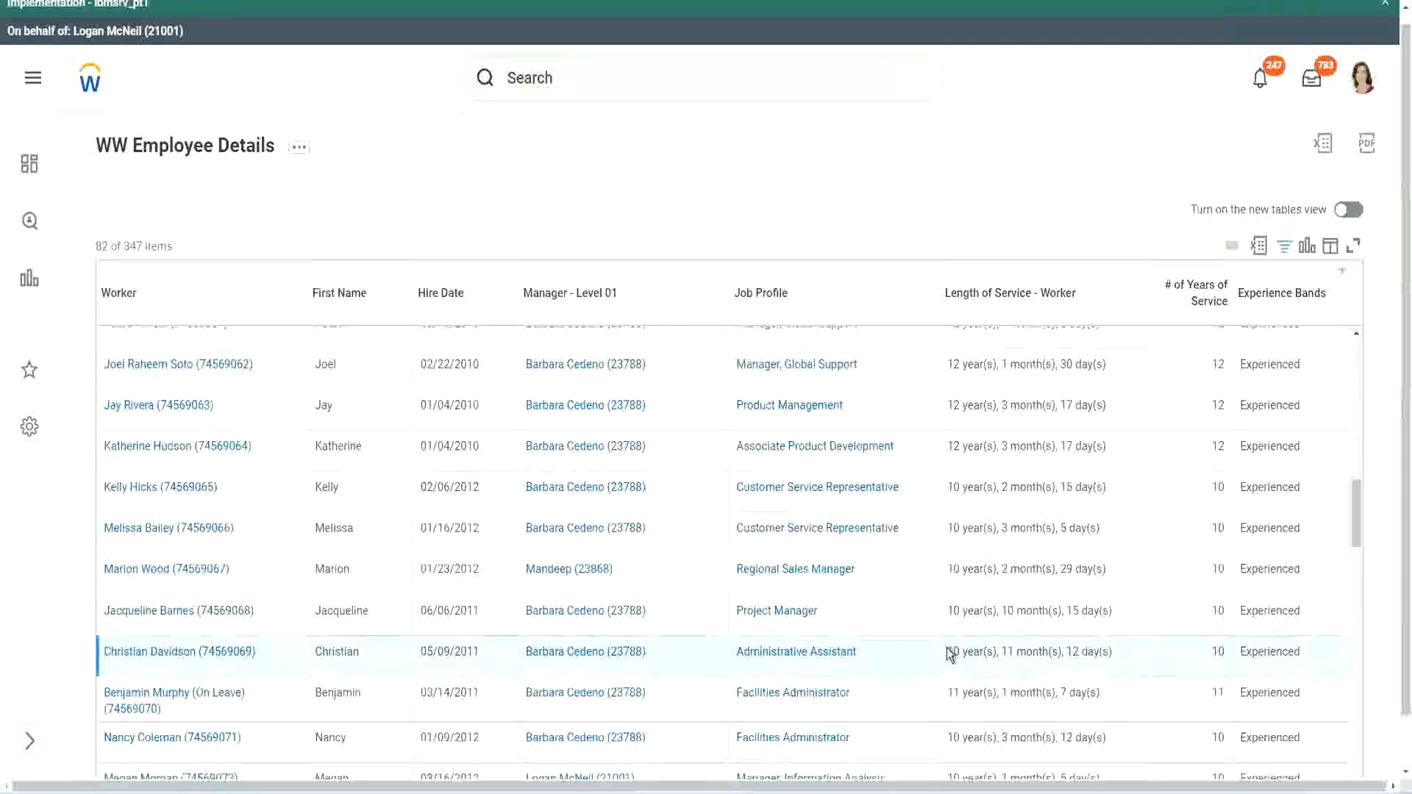
{"action": "left_click_drag", "start_coordinate": [1003, 651], "coordinate": [1094, 652]}
{"action": "left_click", "coordinate": [1096, 651]}
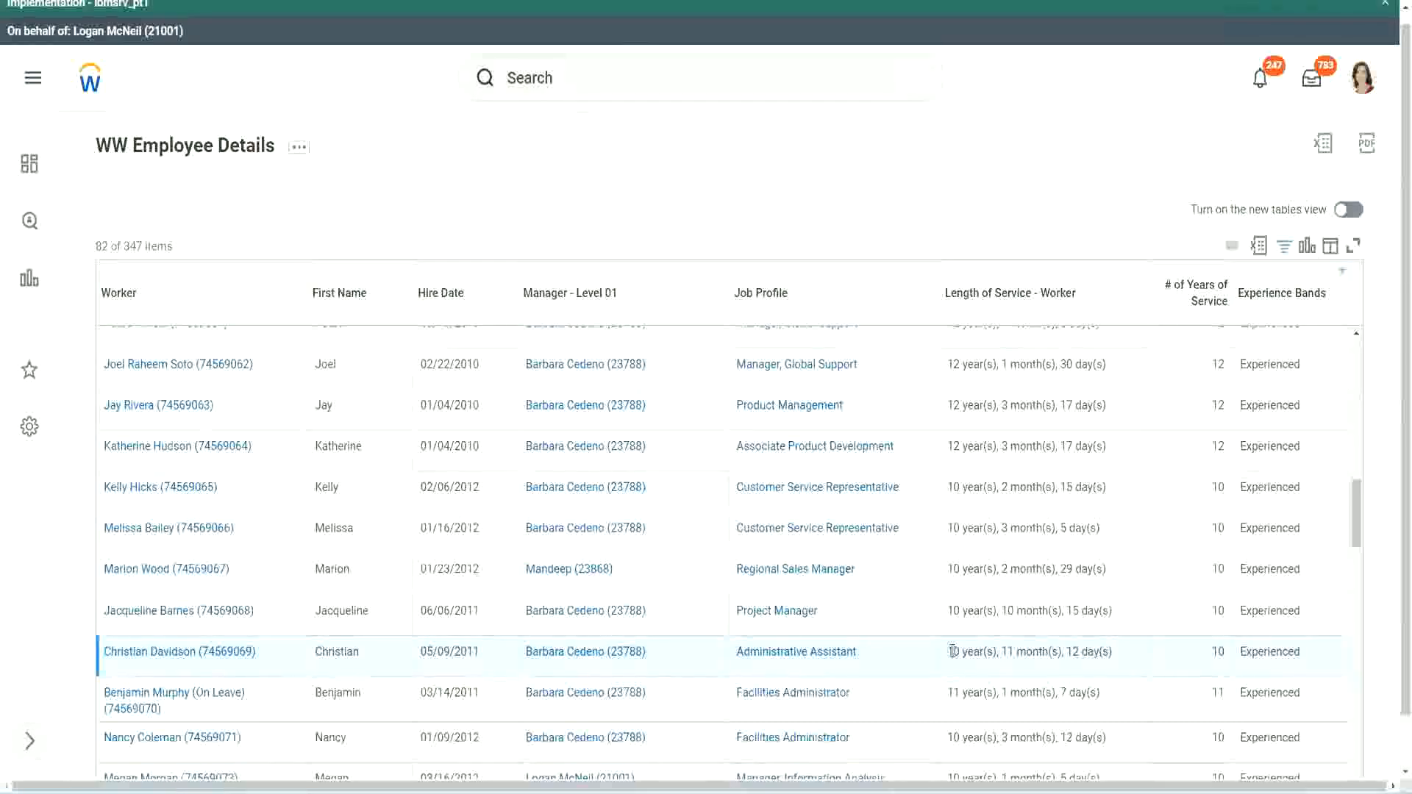
{"action": "double_click", "coordinate": [1217, 652]}
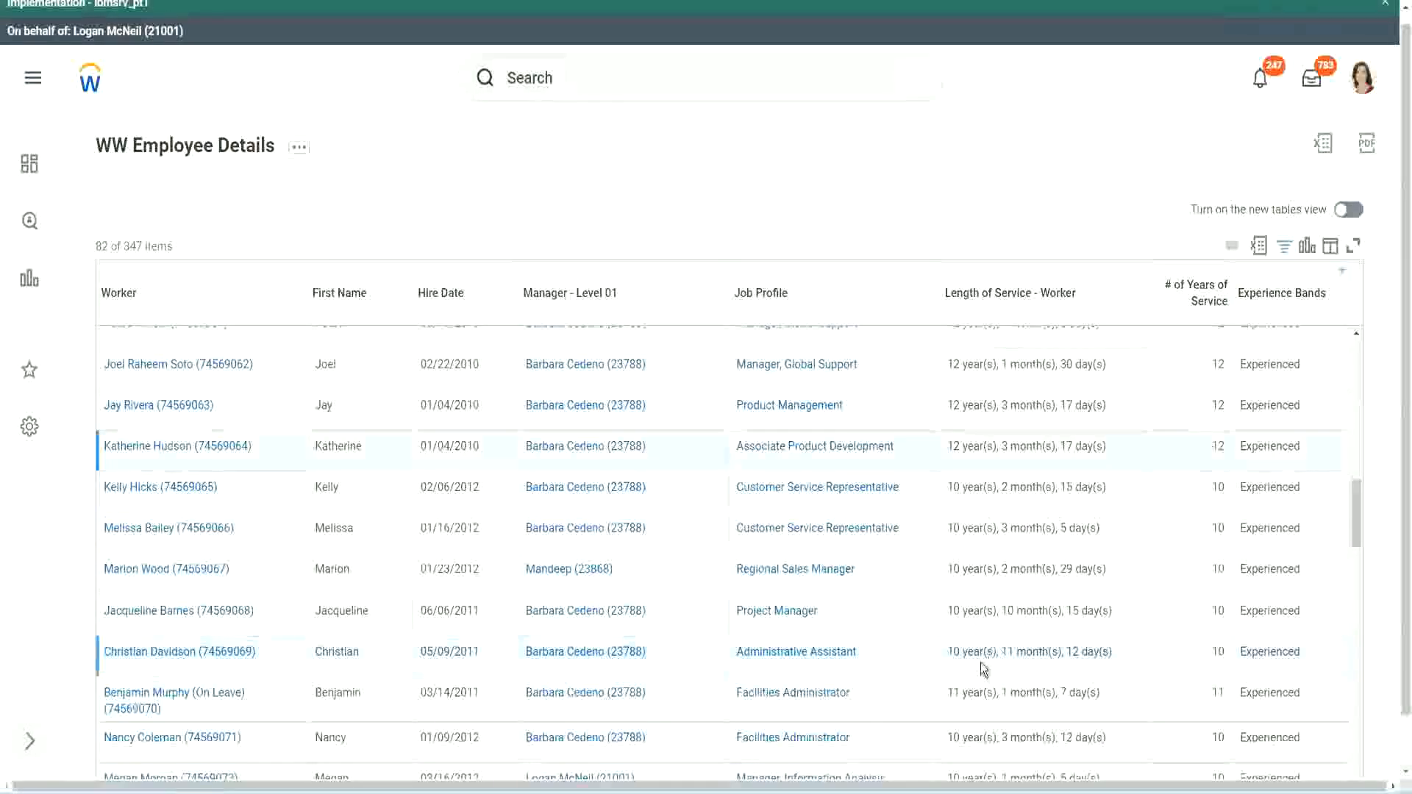
{"action": "double_click", "coordinate": [954, 652]}
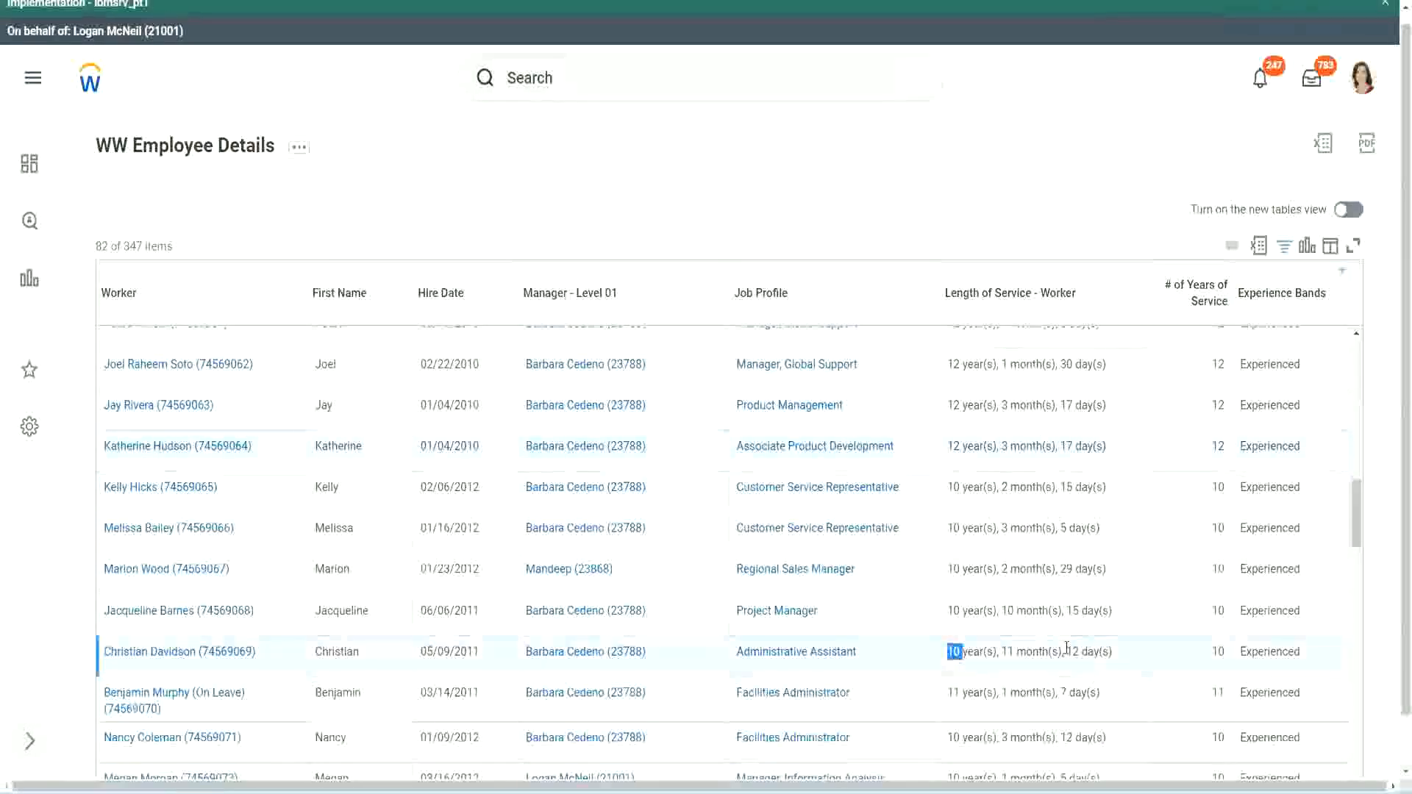
{"action": "left_click", "coordinate": [1067, 648]}
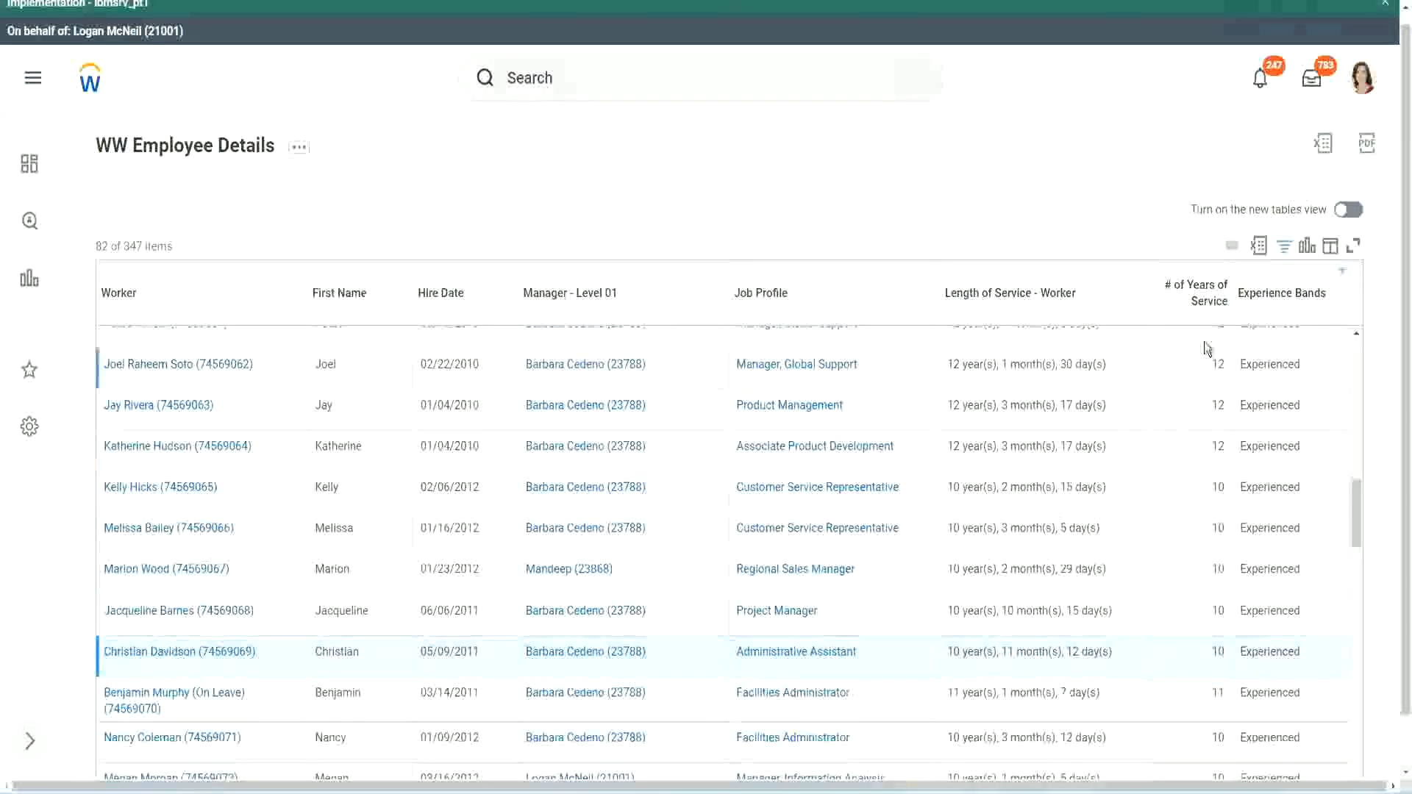
Recheck how service length maps to whole years in the Manager, Global Support, Administrative Assistant and Project Manager rows.
{"action": "left_click_drag", "start_coordinate": [1211, 364], "coordinate": [1226, 363]}
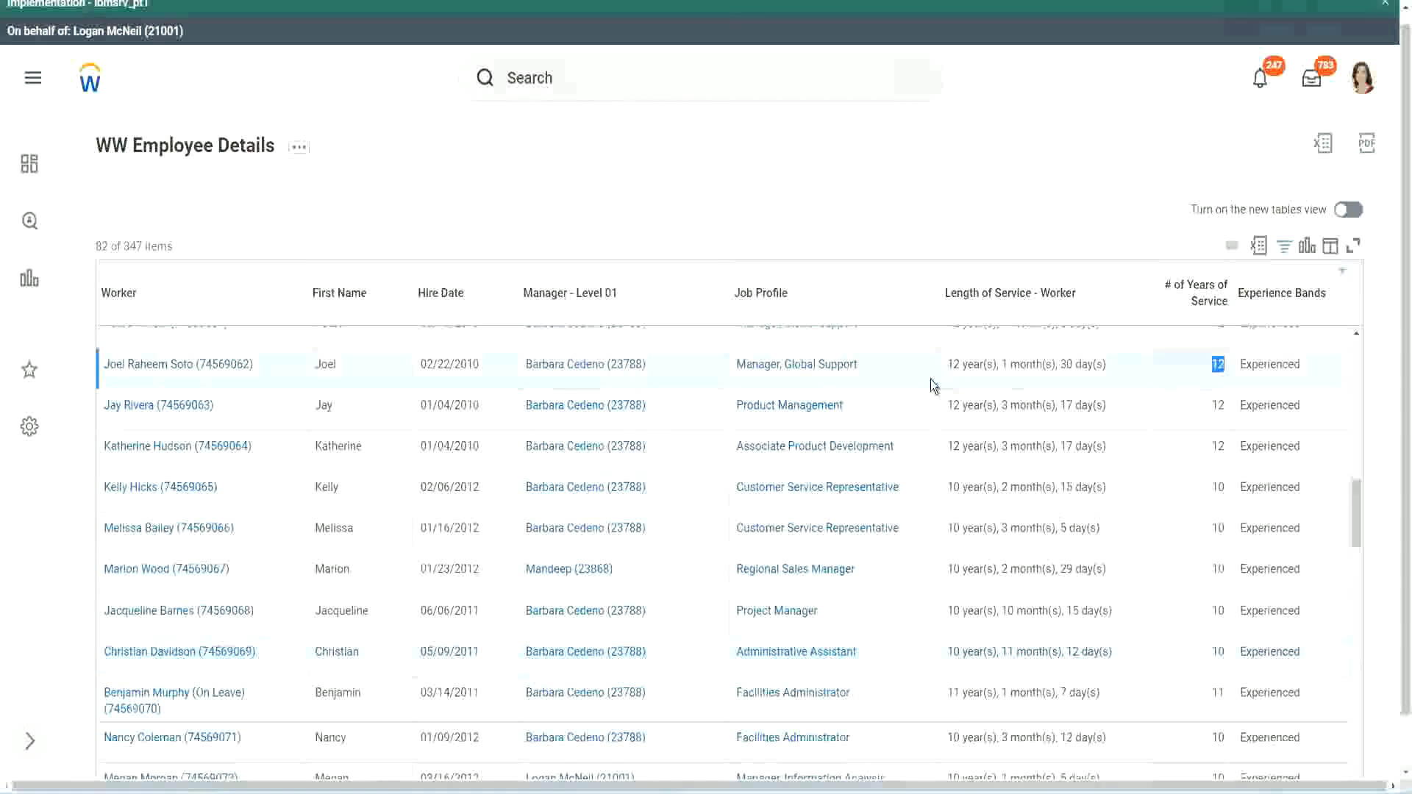
{"action": "left_click_drag", "start_coordinate": [947, 365], "coordinate": [1127, 365]}
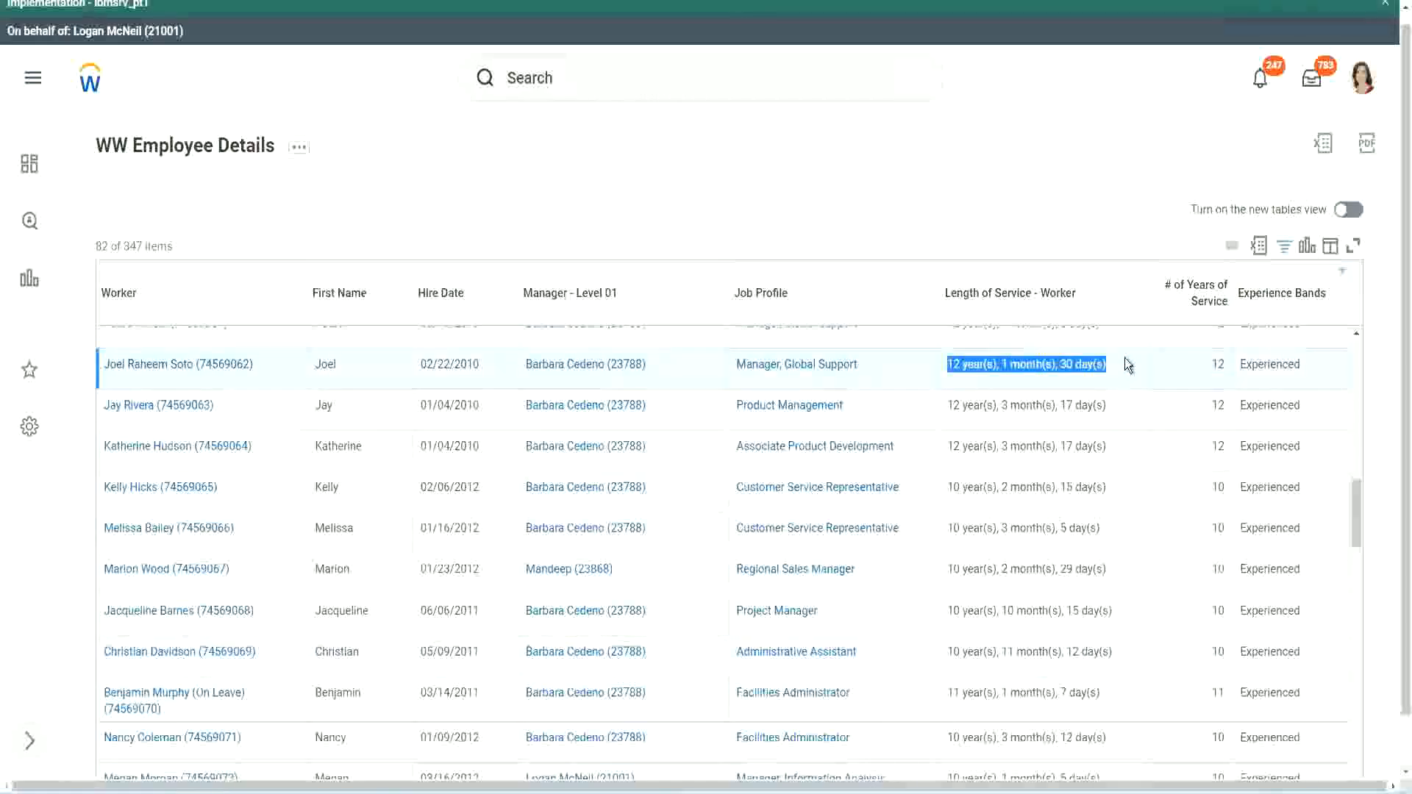
{"action": "left_click", "coordinate": [1096, 650]}
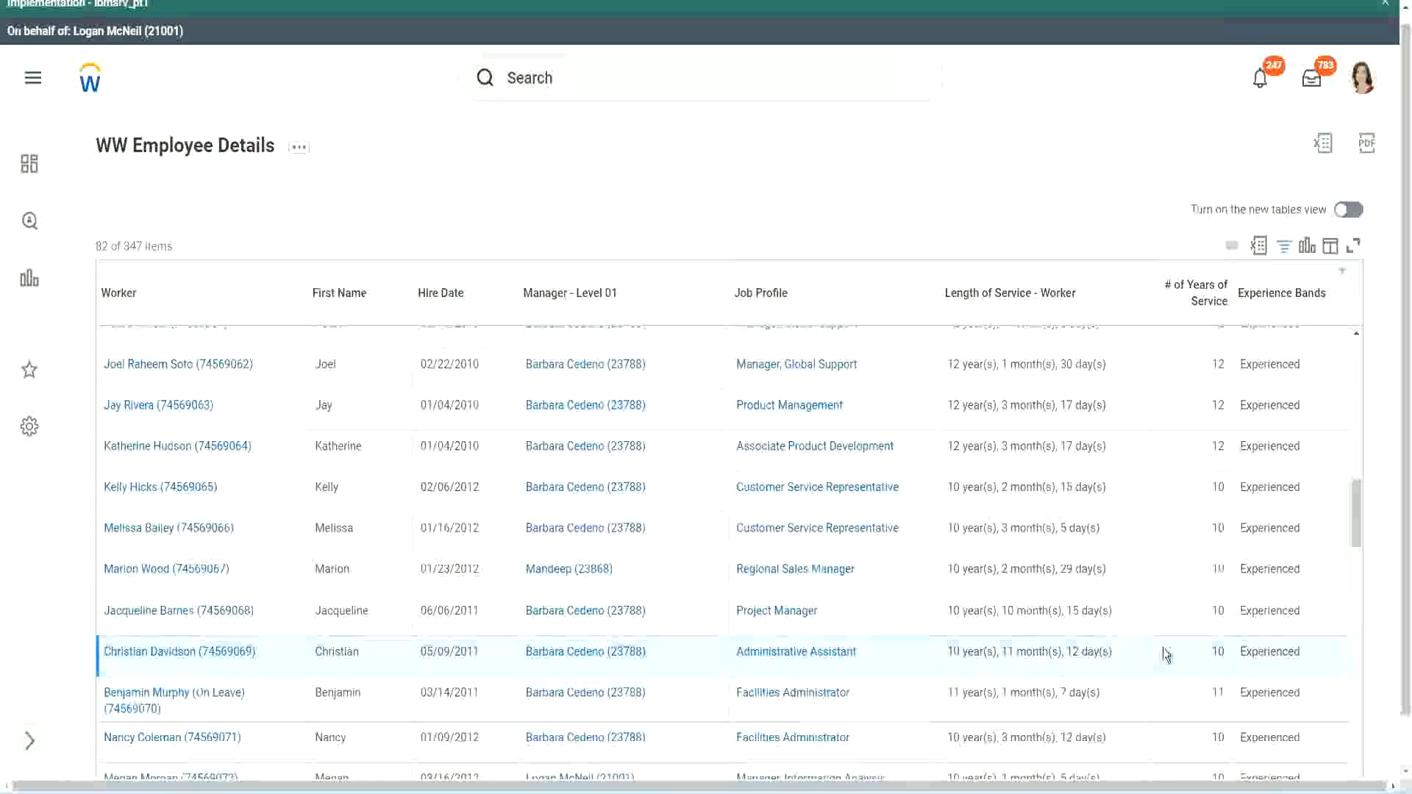
{"action": "double_click", "coordinate": [1219, 651]}
{"action": "left_click", "coordinate": [1166, 656]}
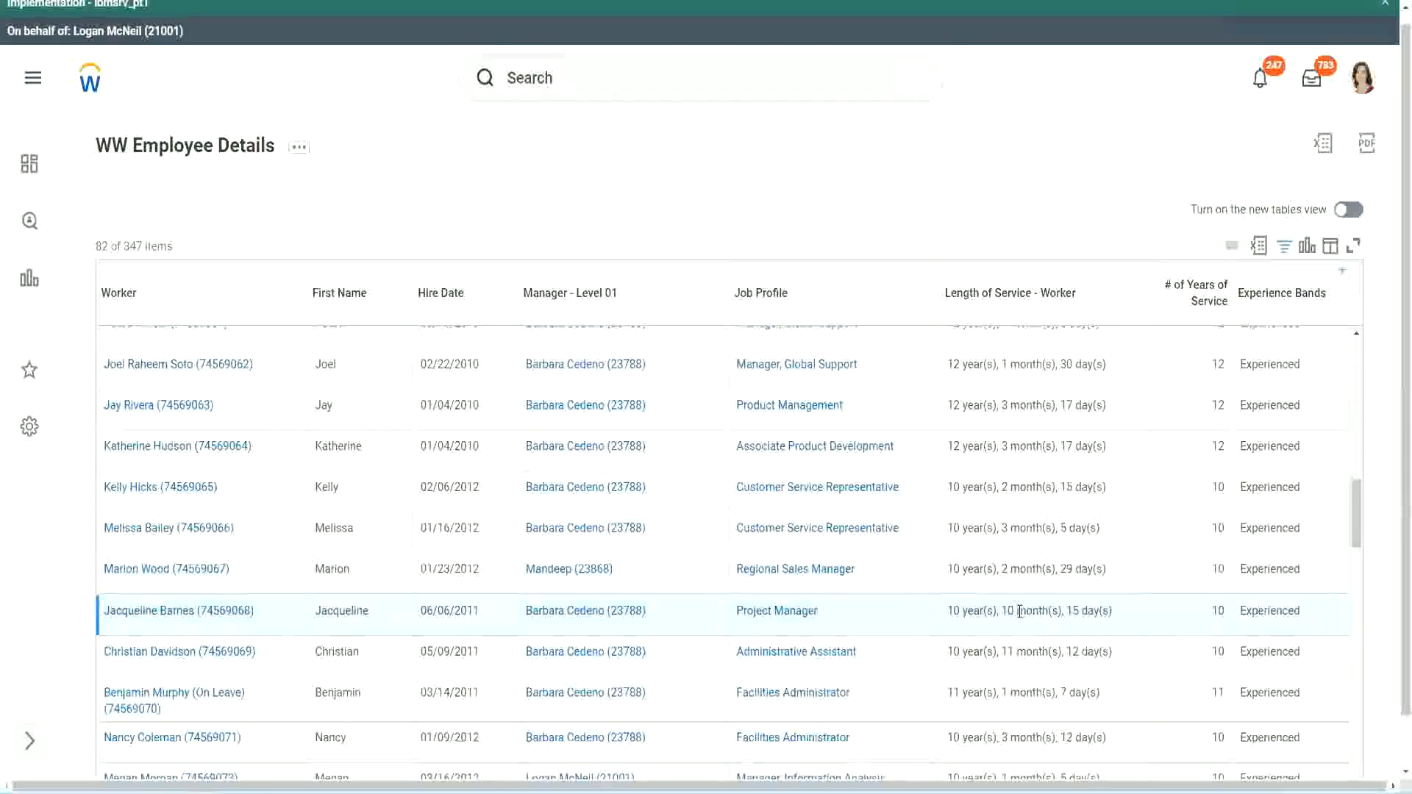
{"action": "left_click_drag", "start_coordinate": [1020, 612], "coordinate": [1002, 611]}
{"action": "left_click", "coordinate": [1055, 612]}
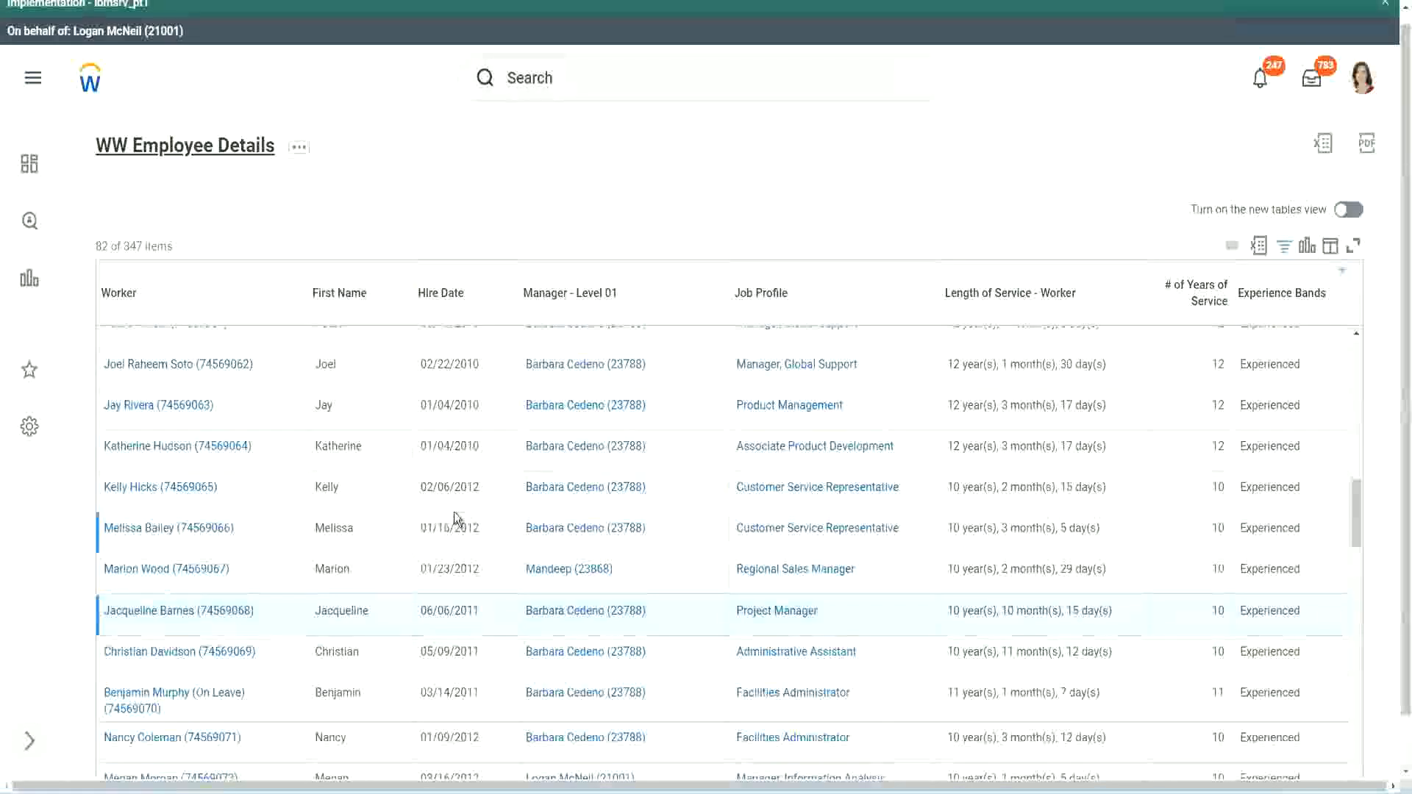
Open CF-WW-Eval Exp-Derive Experience Bands from Years of Service in a new tab and review its conditions and return values.
{"action": "scroll", "coordinate": [456, 512], "scroll_direction": "down", "scroll_amount": 4}
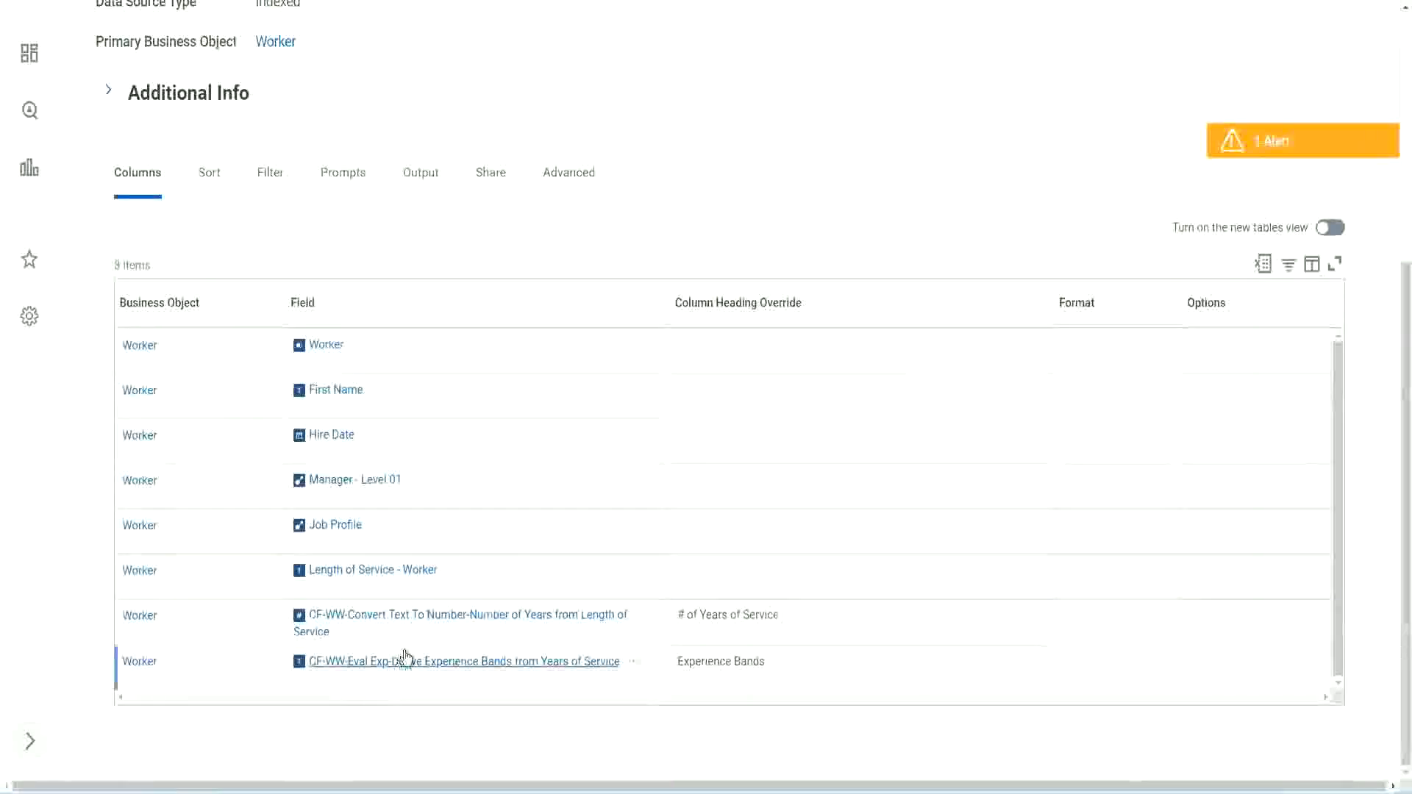
{"action": "right_click", "coordinate": [384, 670]}
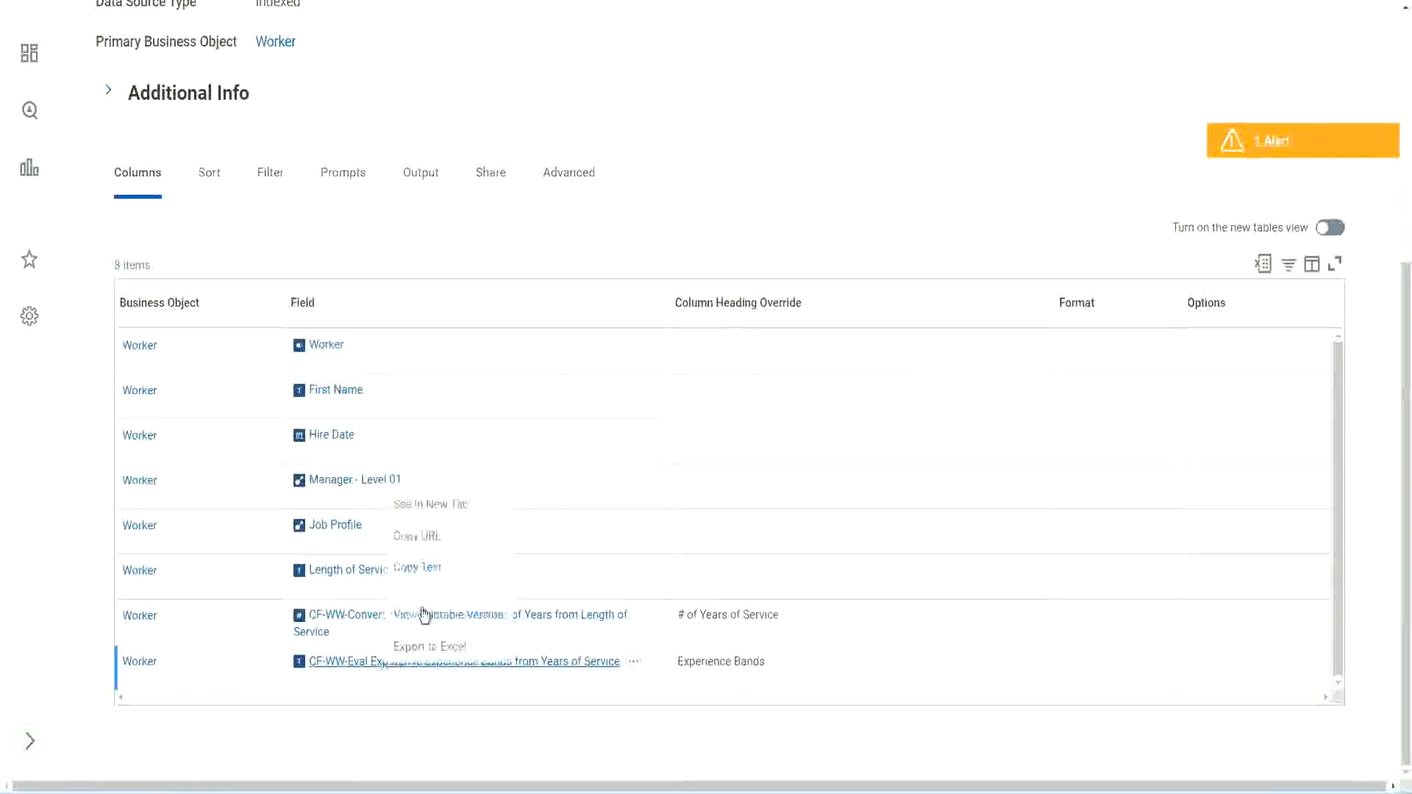
{"action": "left_click", "coordinate": [447, 503]}
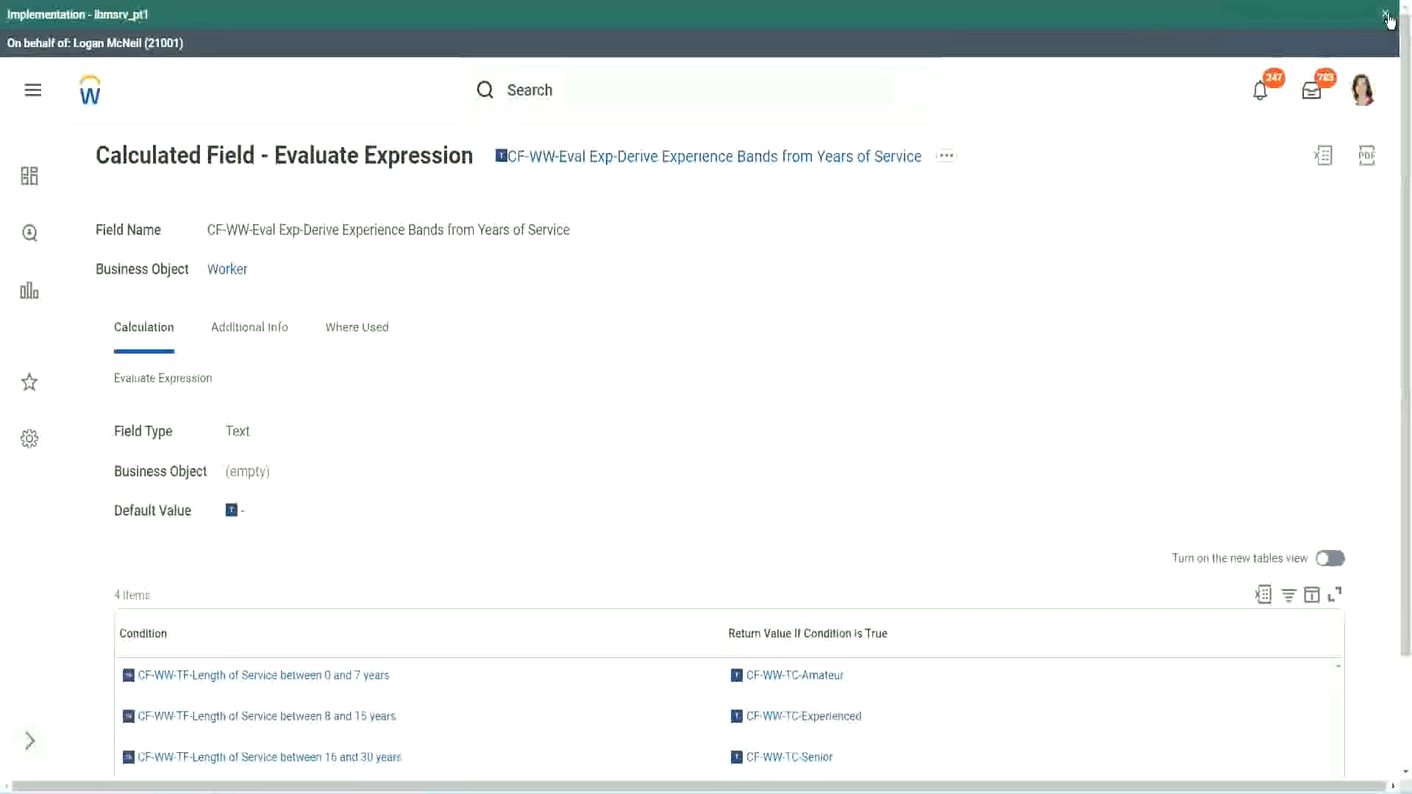
{"action": "left_click", "coordinate": [1387, 14]}
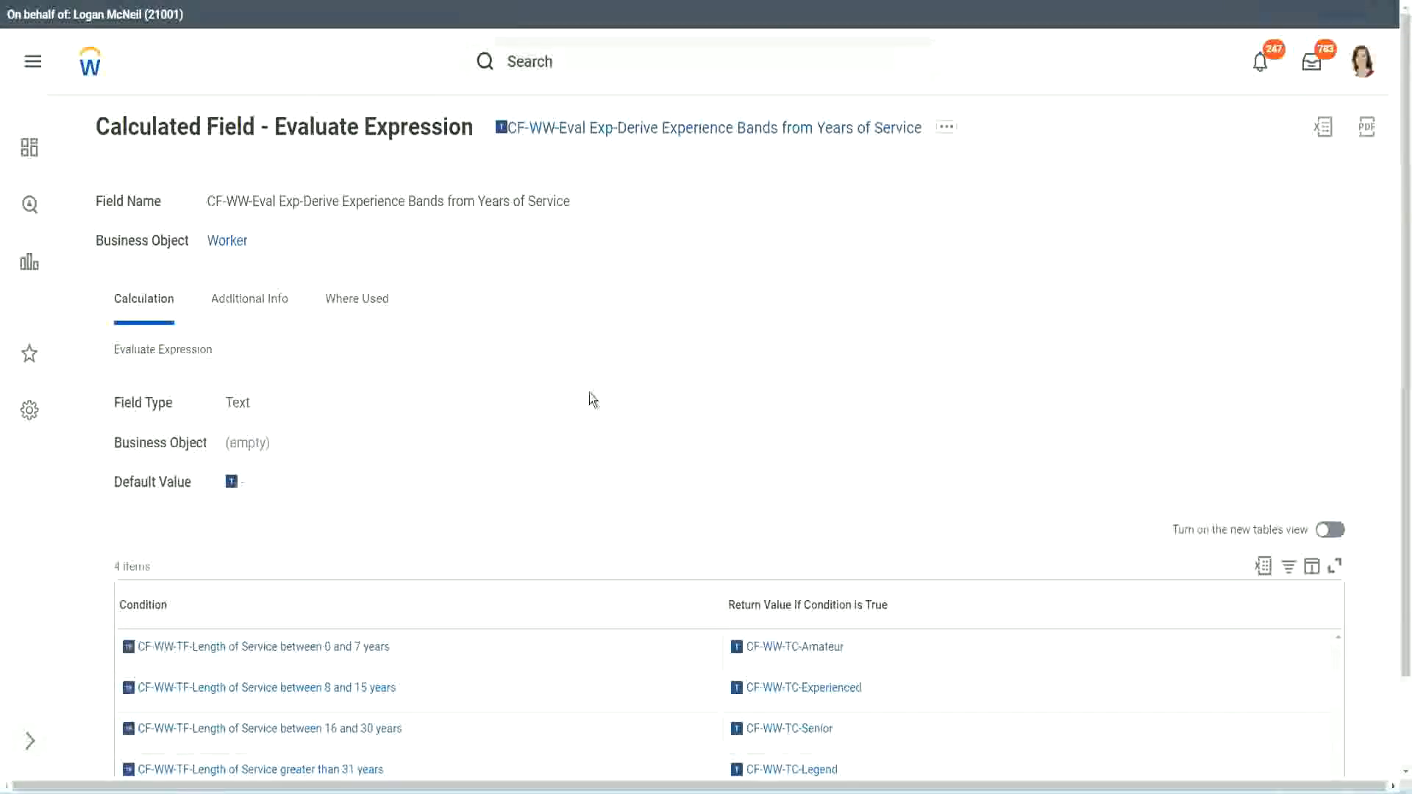
{"action": "scroll", "coordinate": [561, 416], "scroll_direction": "down", "scroll_amount": 1}
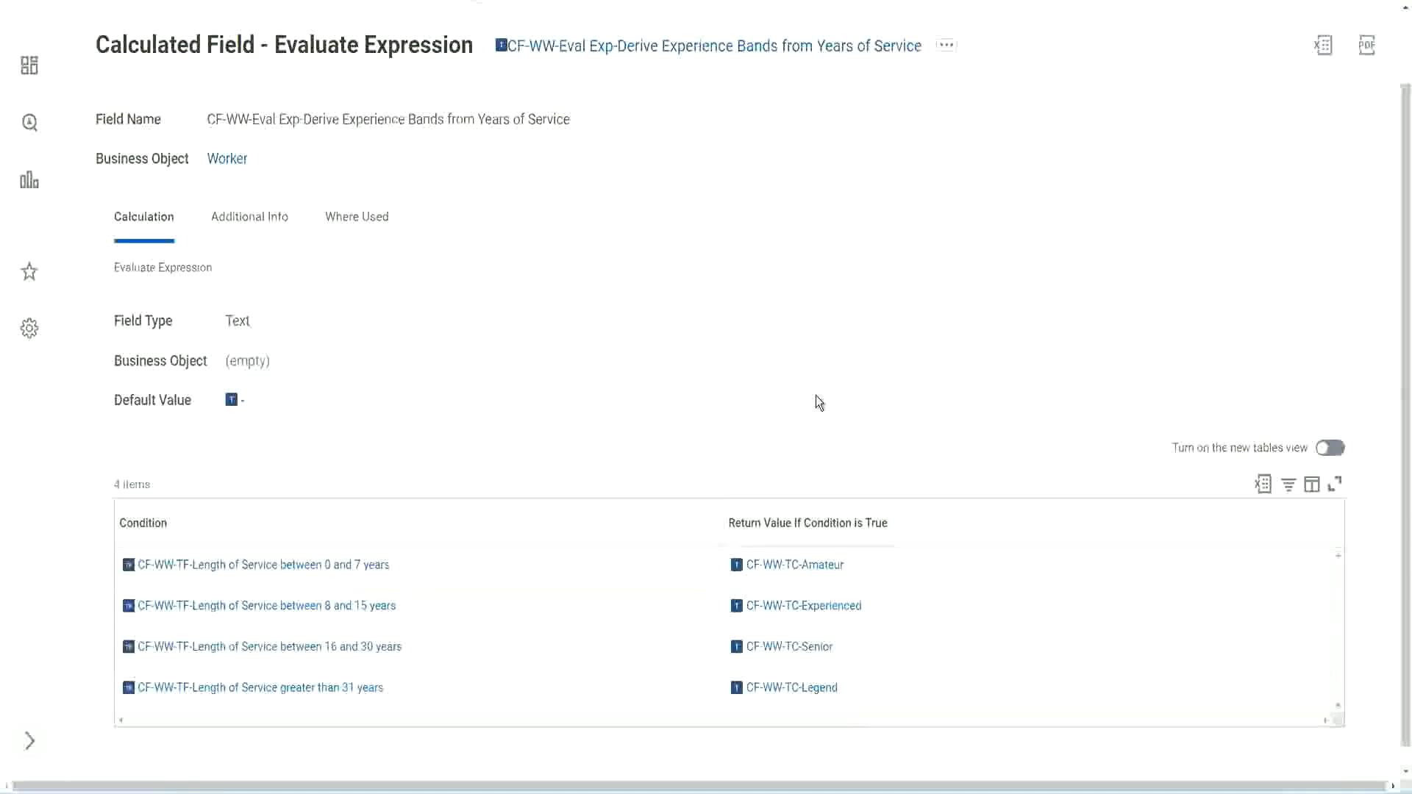
{"action": "left_click", "coordinate": [640, 519]}
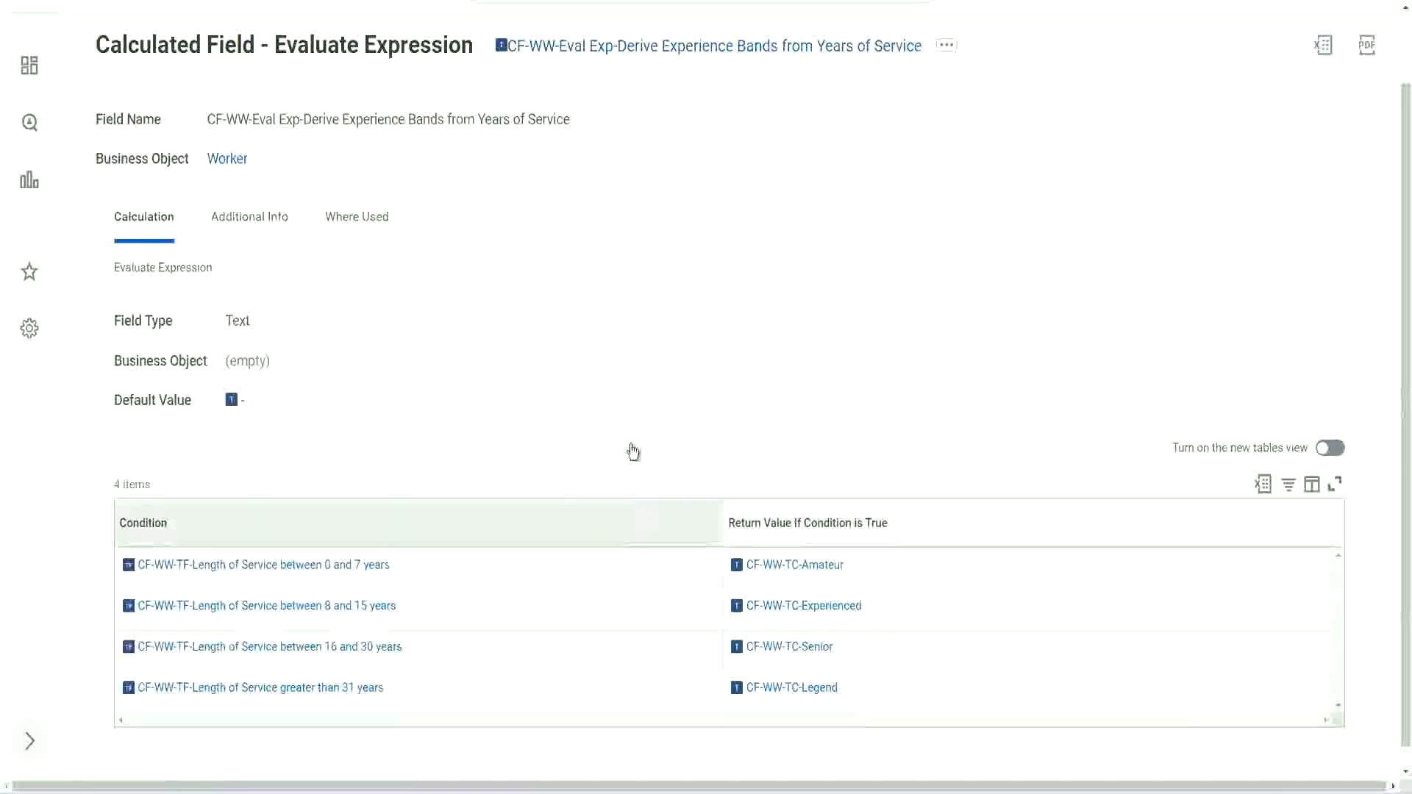
{"action": "left_click", "coordinate": [631, 338]}
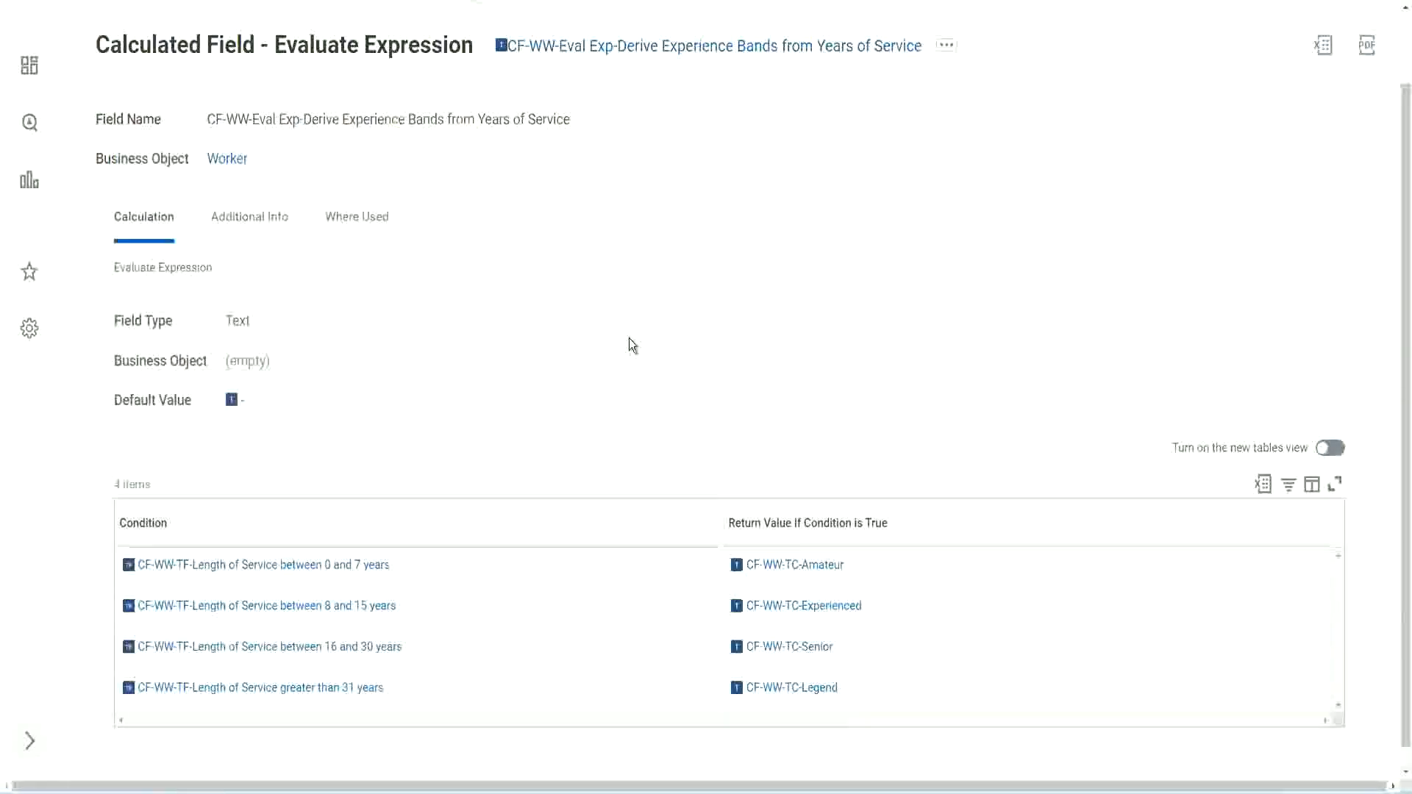
Copy the name text of the Evaluate Expression calculated field.
{"action": "right_click", "coordinate": [620, 56]}
{"action": "left_click", "coordinate": [654, 129]}
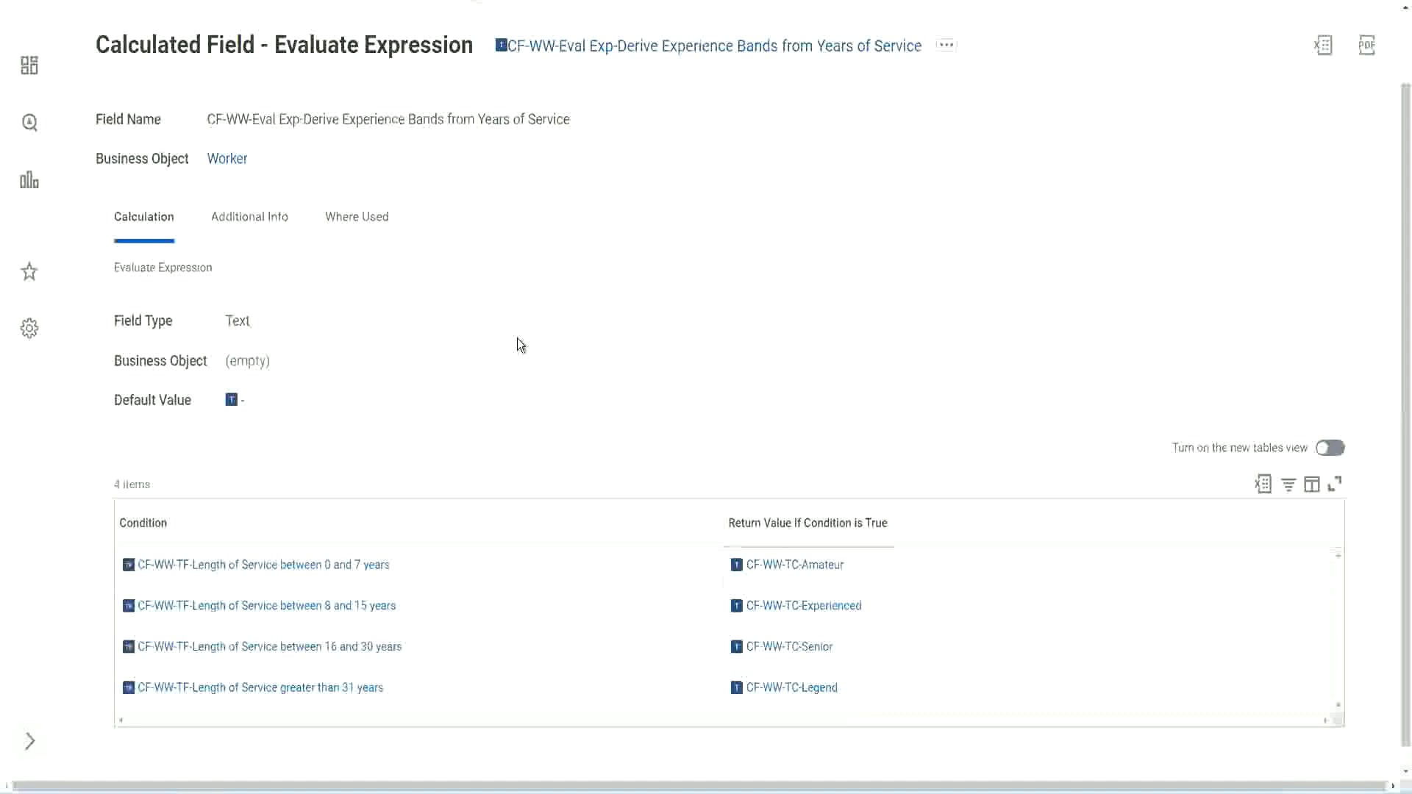
{"action": "scroll", "coordinate": [549, 290], "scroll_direction": "up", "scroll_amount": 1}
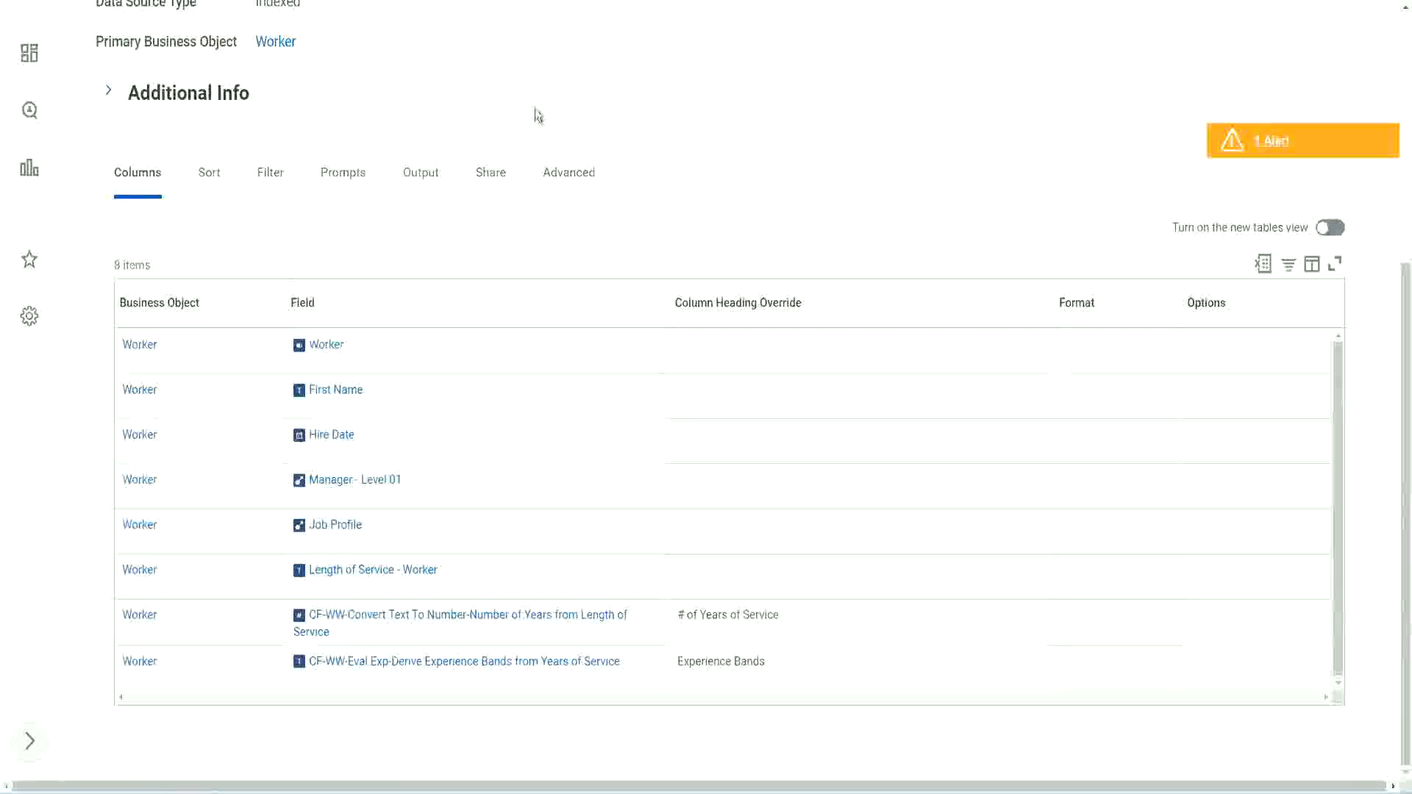
From the WW Employee Details report definition, search for "create cal field" and open the Create Calculated Field task.
{"action": "scroll", "coordinate": [535, 110], "scroll_direction": "up", "scroll_amount": 5}
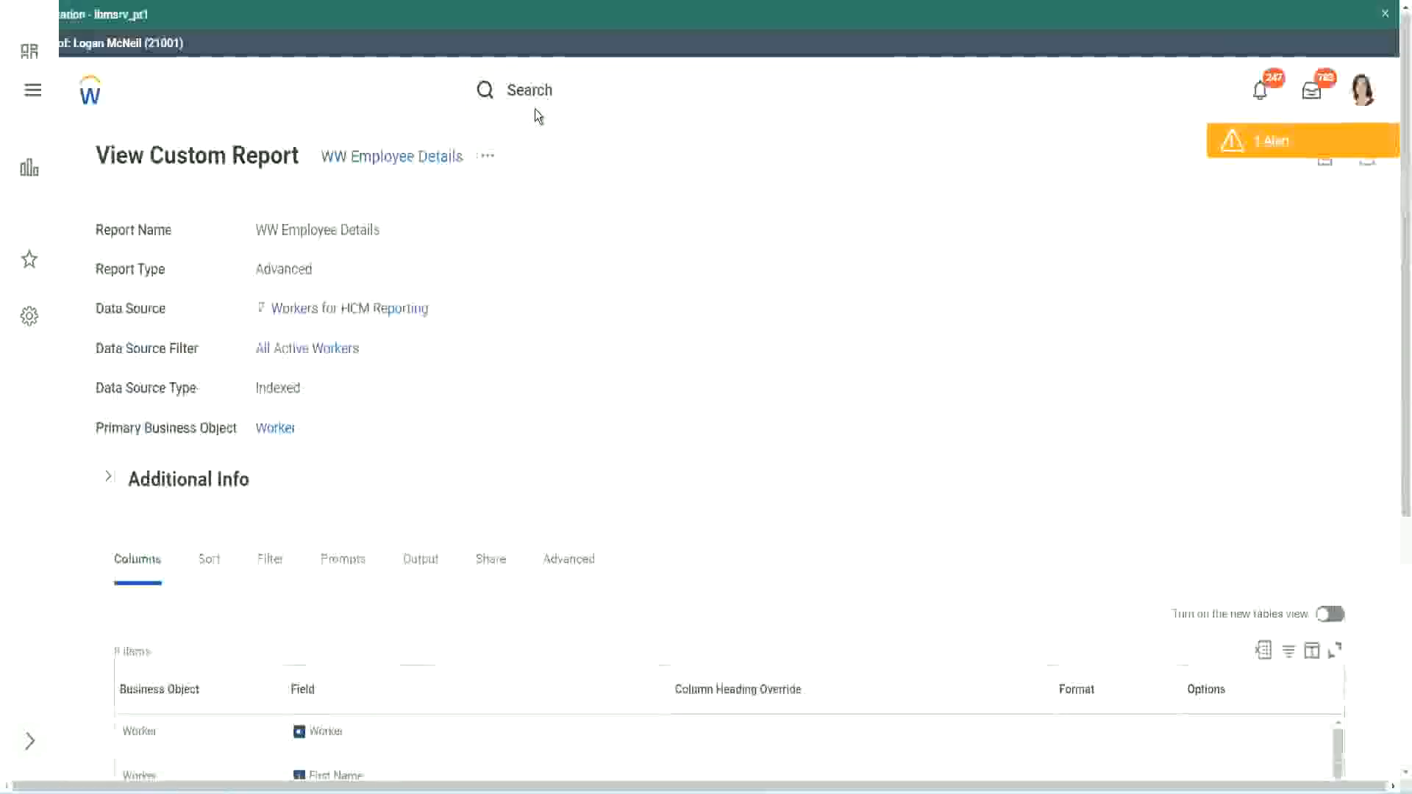
{"action": "left_click", "coordinate": [573, 88]}
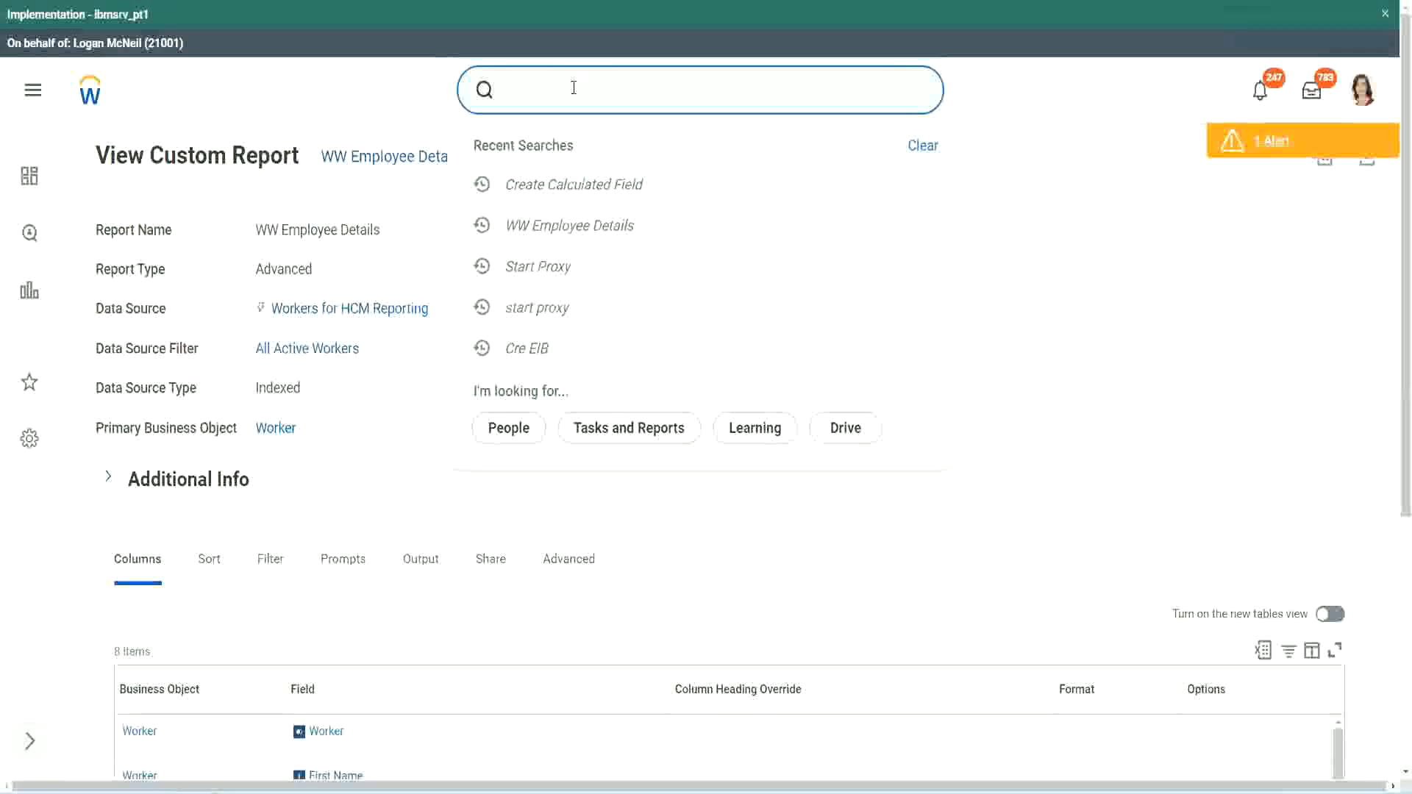
{"action": "type", "text": "create cal field"}
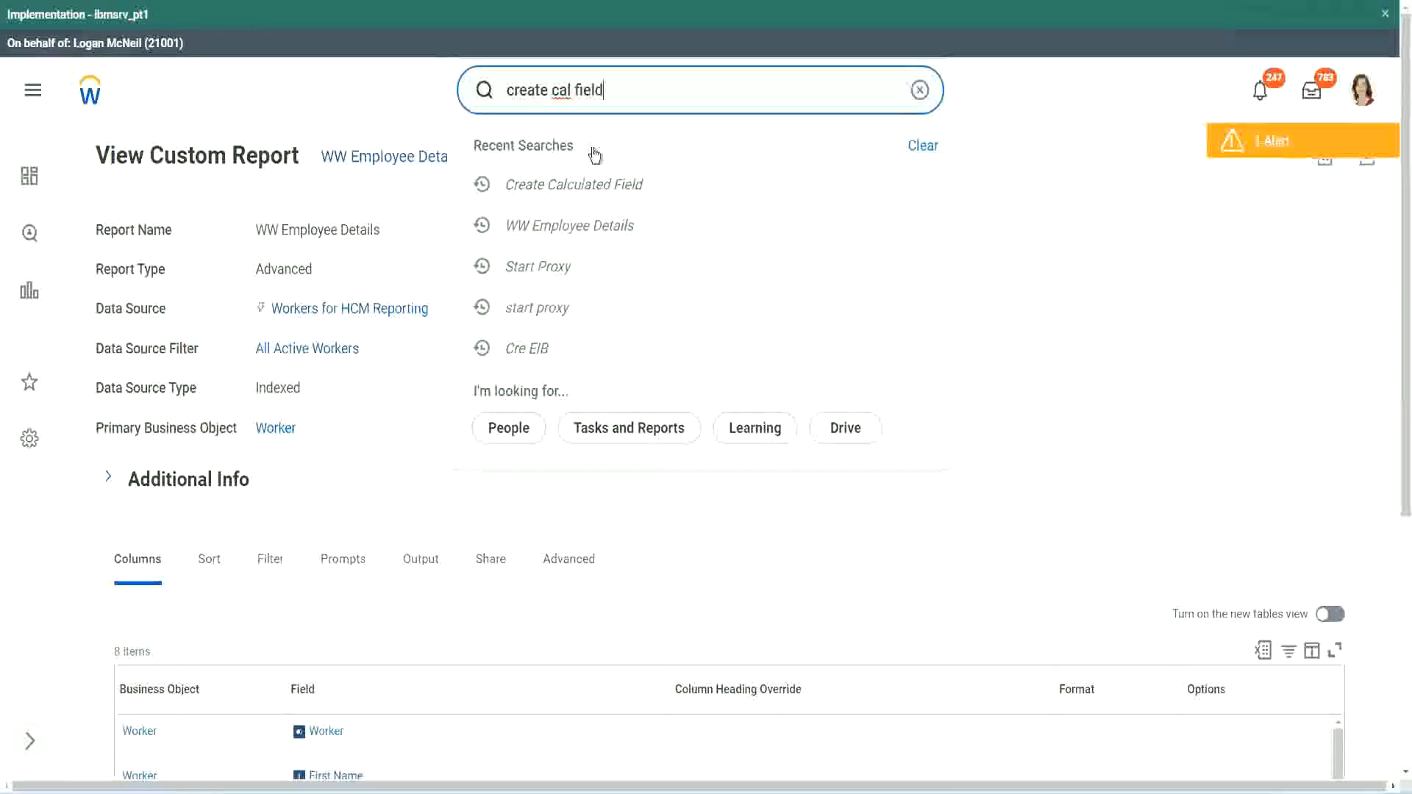
{"action": "left_click", "coordinate": [592, 151]}
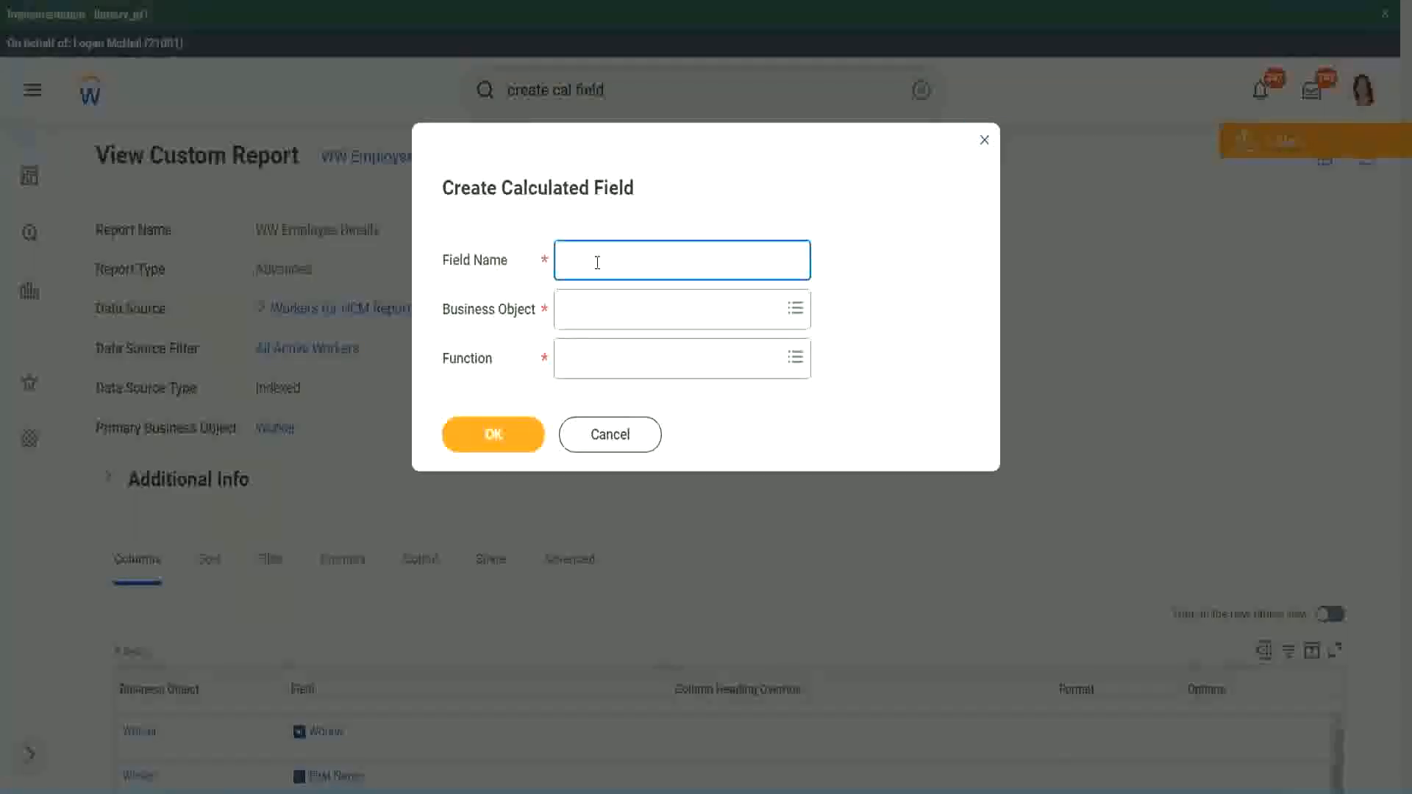
Paste the copied name as the Field Name and insert "Bands" after "Exp" so it starts with CF-WW-Eval Exp Bands.
{"action": "key", "text": "ctrl+v"}
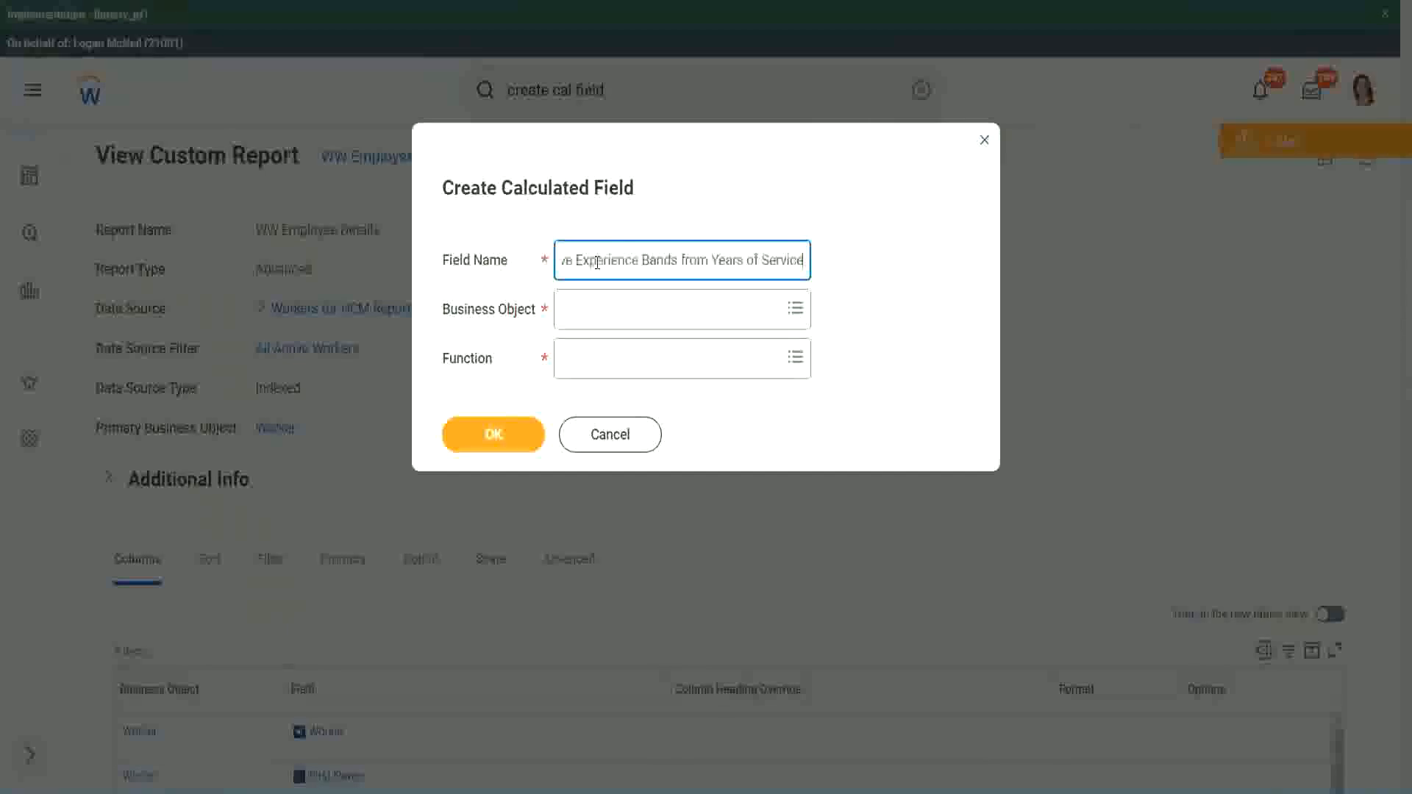
{"action": "triple_click", "coordinate": [639, 261]}
{"action": "left_click", "coordinate": [638, 261]}
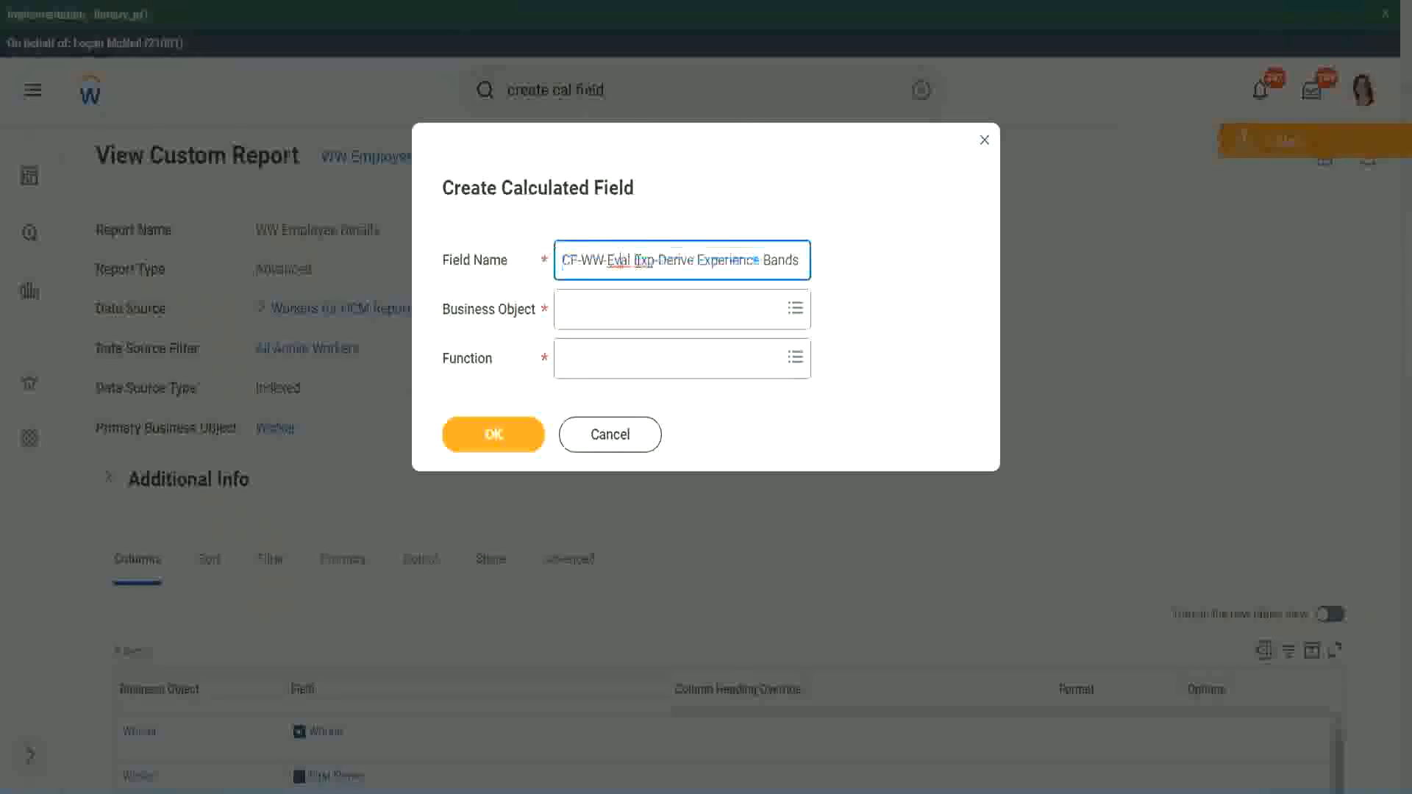
{"action": "double_click", "coordinate": [644, 261]}
{"action": "key", "text": "Right"}
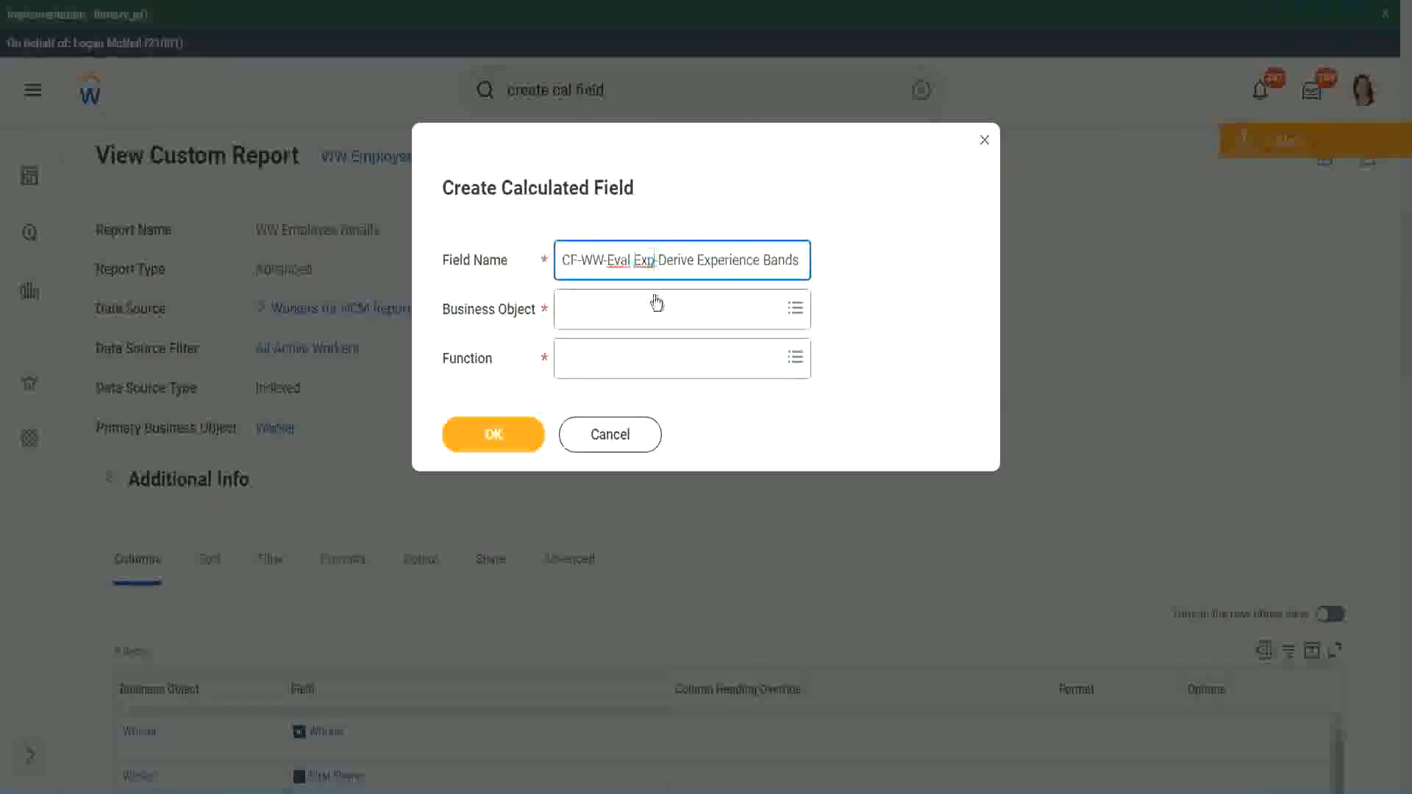
{"action": "type", "text": "bands"}
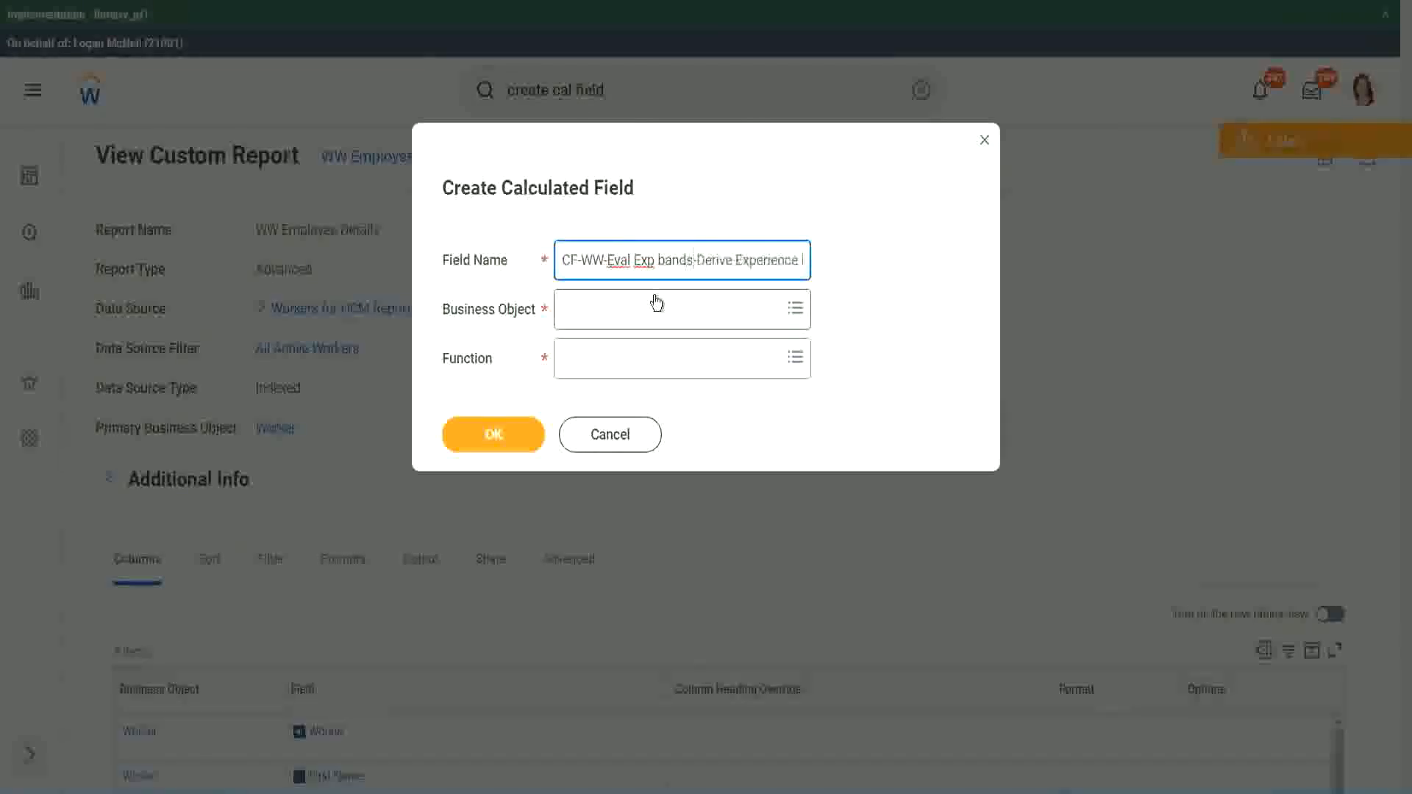
{"action": "key", "text": "Left"}
{"action": "key", "text": "Left"}
{"action": "key", "text": "Left"}
{"action": "key", "text": "Left"}
{"action": "key", "text": "shift+Left"}
{"action": "type", "text": "B"}
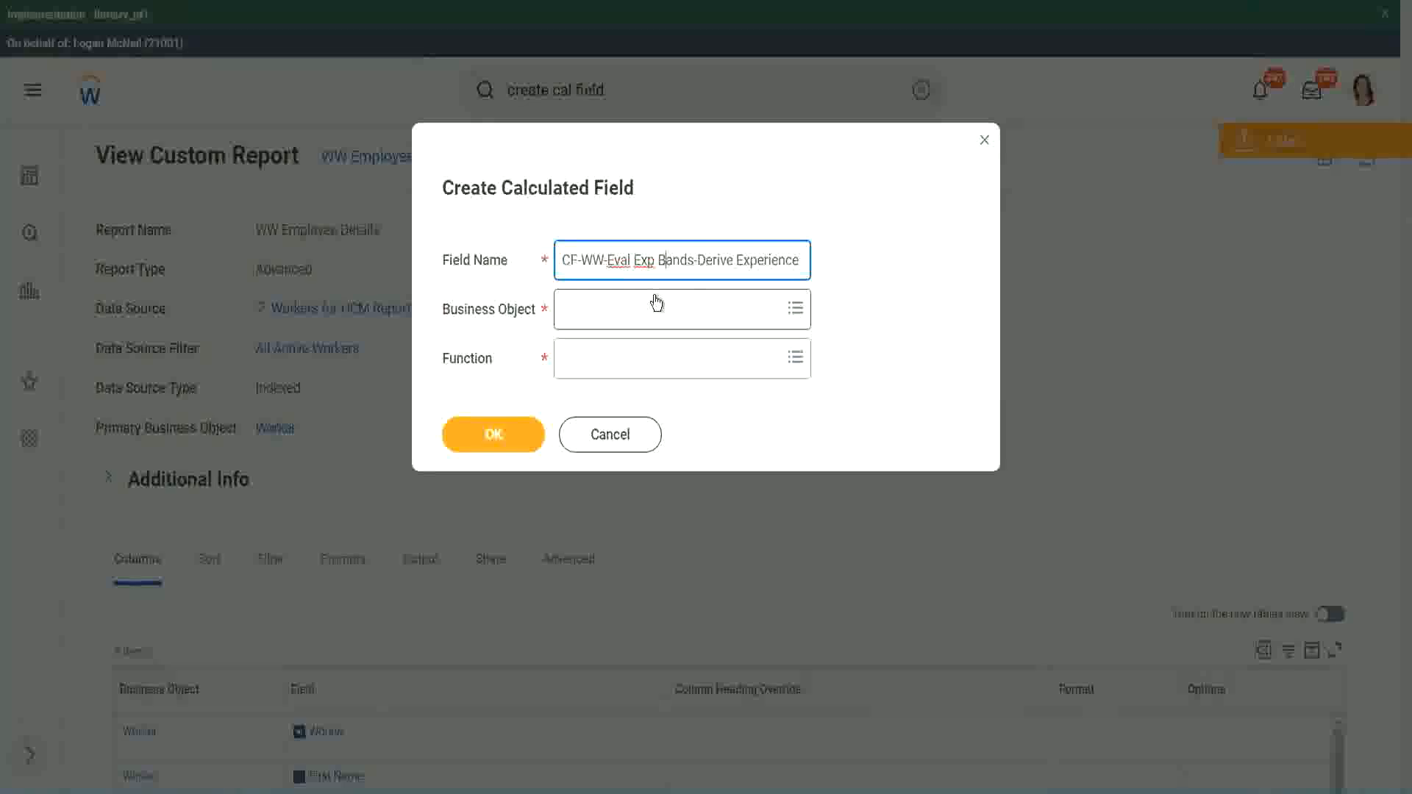
Replace "Derive" with "Determine" in the new calculated field's name.
{"action": "key", "text": "Right"}
{"action": "key", "text": "Right"}
{"action": "key", "text": "Right"}
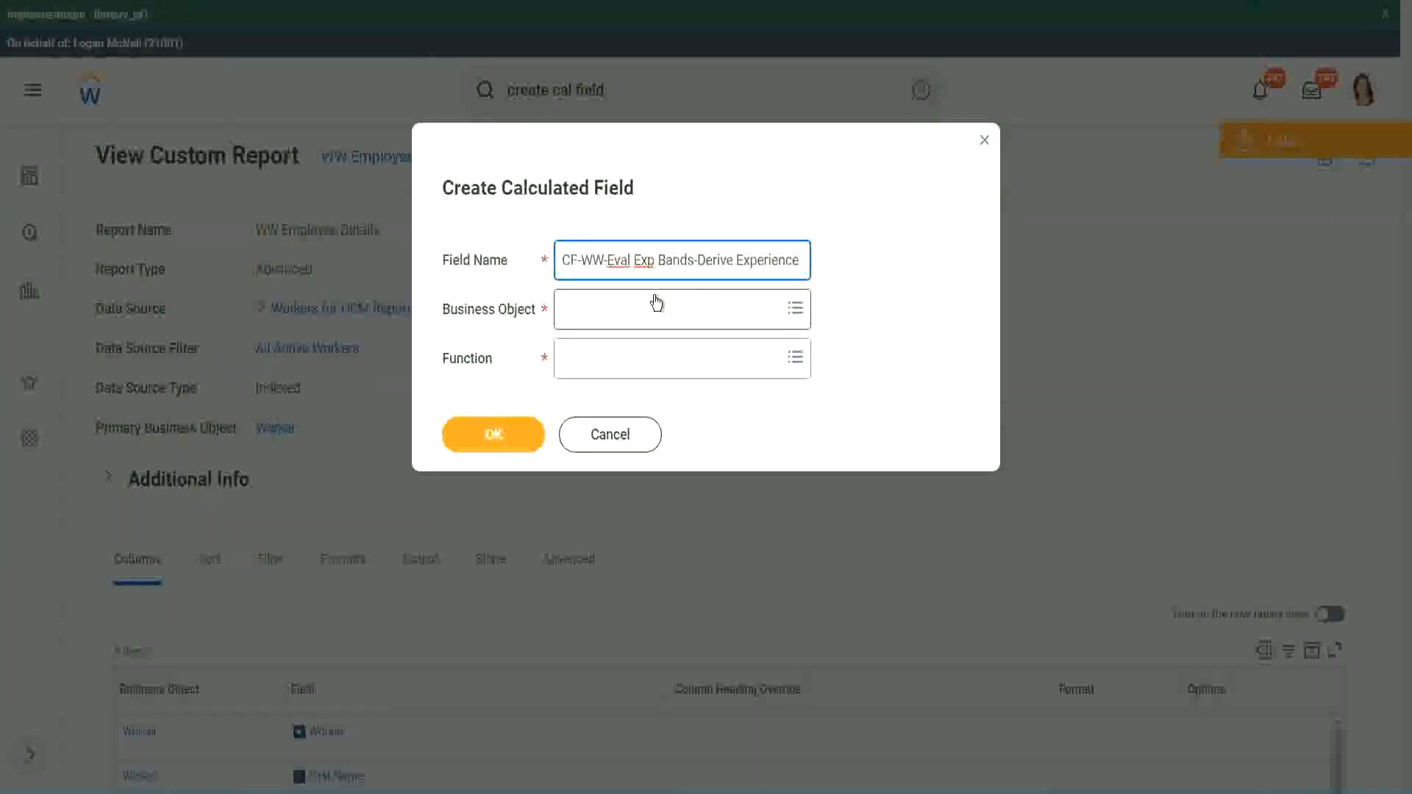
{"action": "key", "text": "Right"}
{"action": "type", "text": "Band"}
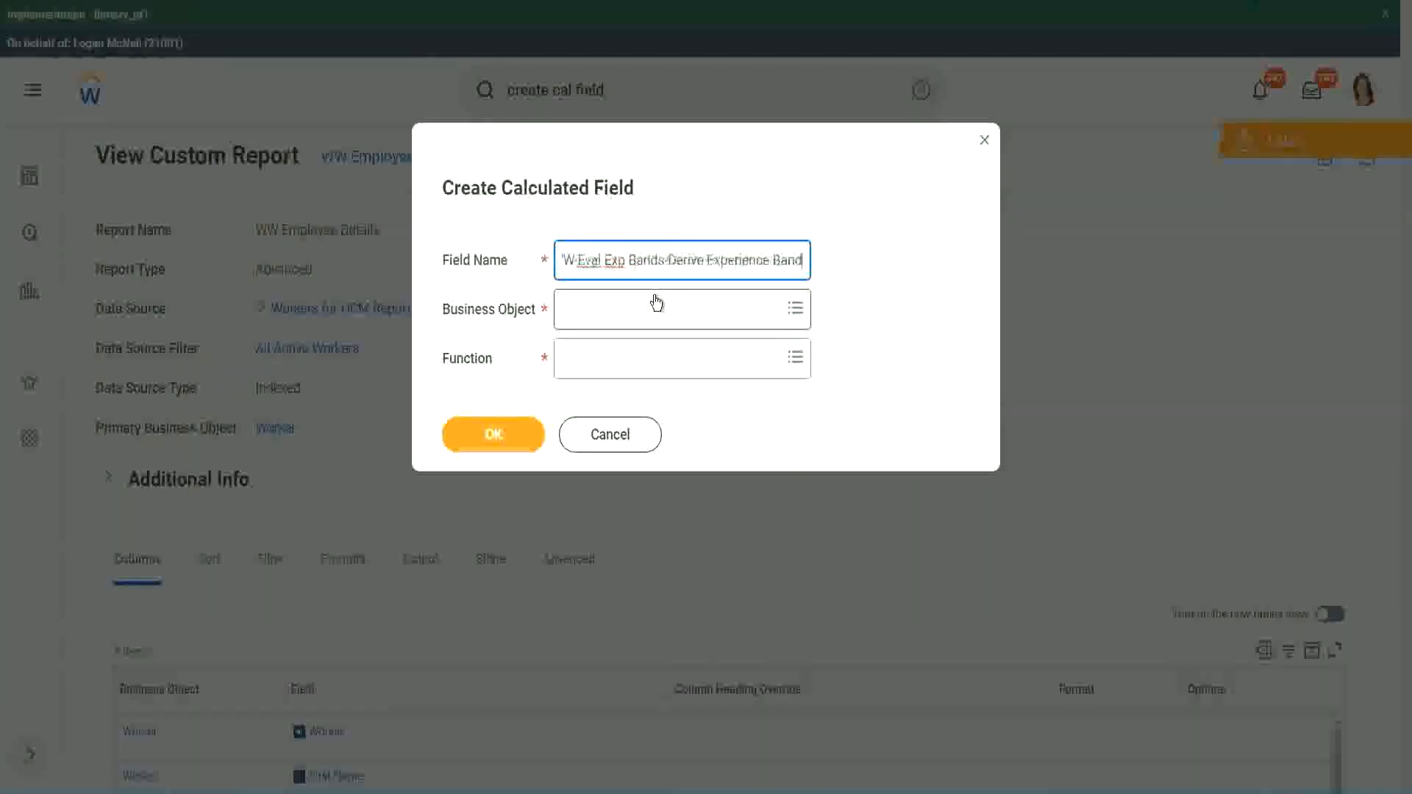
{"action": "type", "text": "s from Years of"}
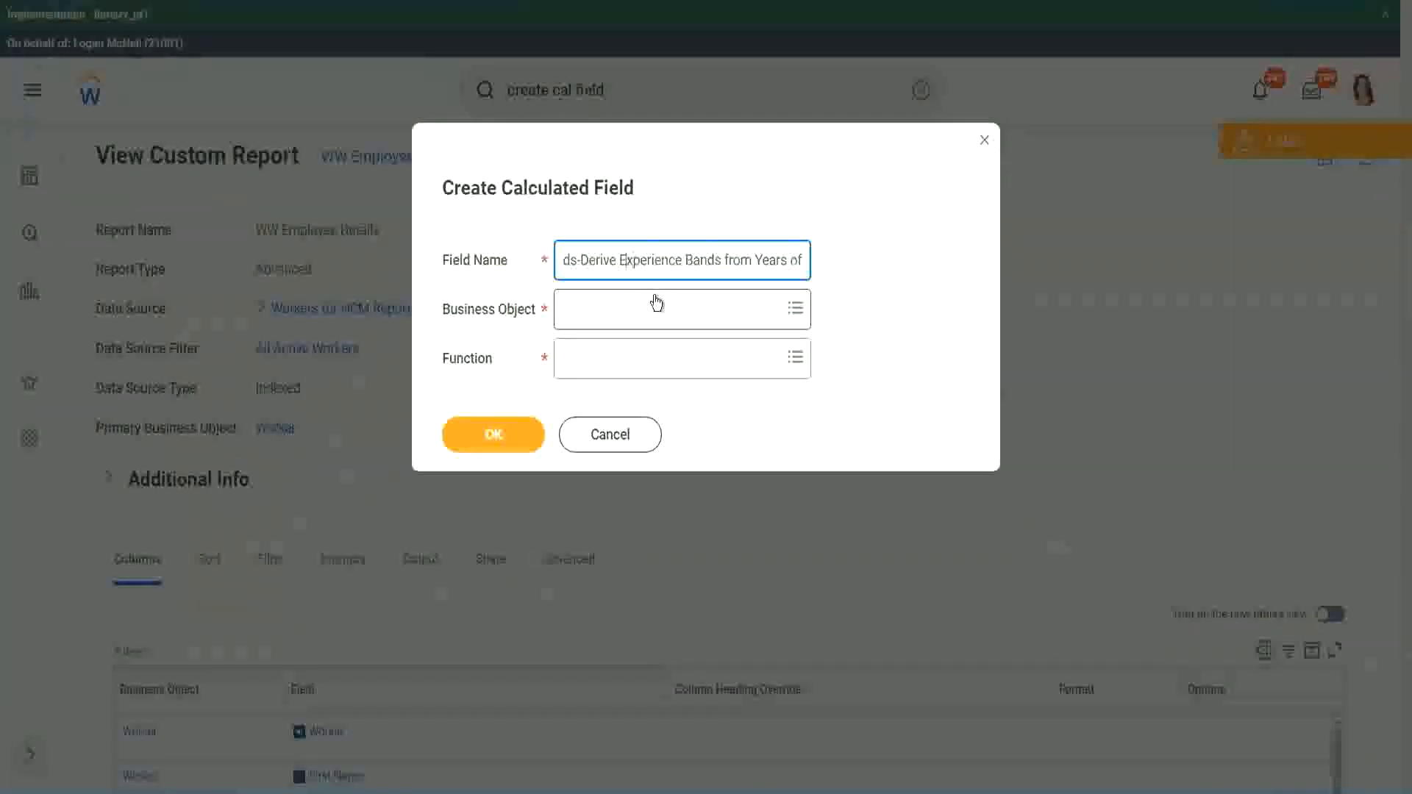
{"action": "key", "text": "Left"}
{"action": "key", "text": "Left"}
{"action": "key", "text": "Left"}
{"action": "key", "text": "Left"}
{"action": "key", "text": "shift+Left"}
{"action": "key", "text": "shift+Left"}
{"action": "key", "text": "shift+Left"}
{"action": "key", "text": "shift+Left"}
{"action": "key", "text": "shift+Left"}
{"action": "key", "text": "shift+Left"}
{"action": "type", "text": "Determine"}
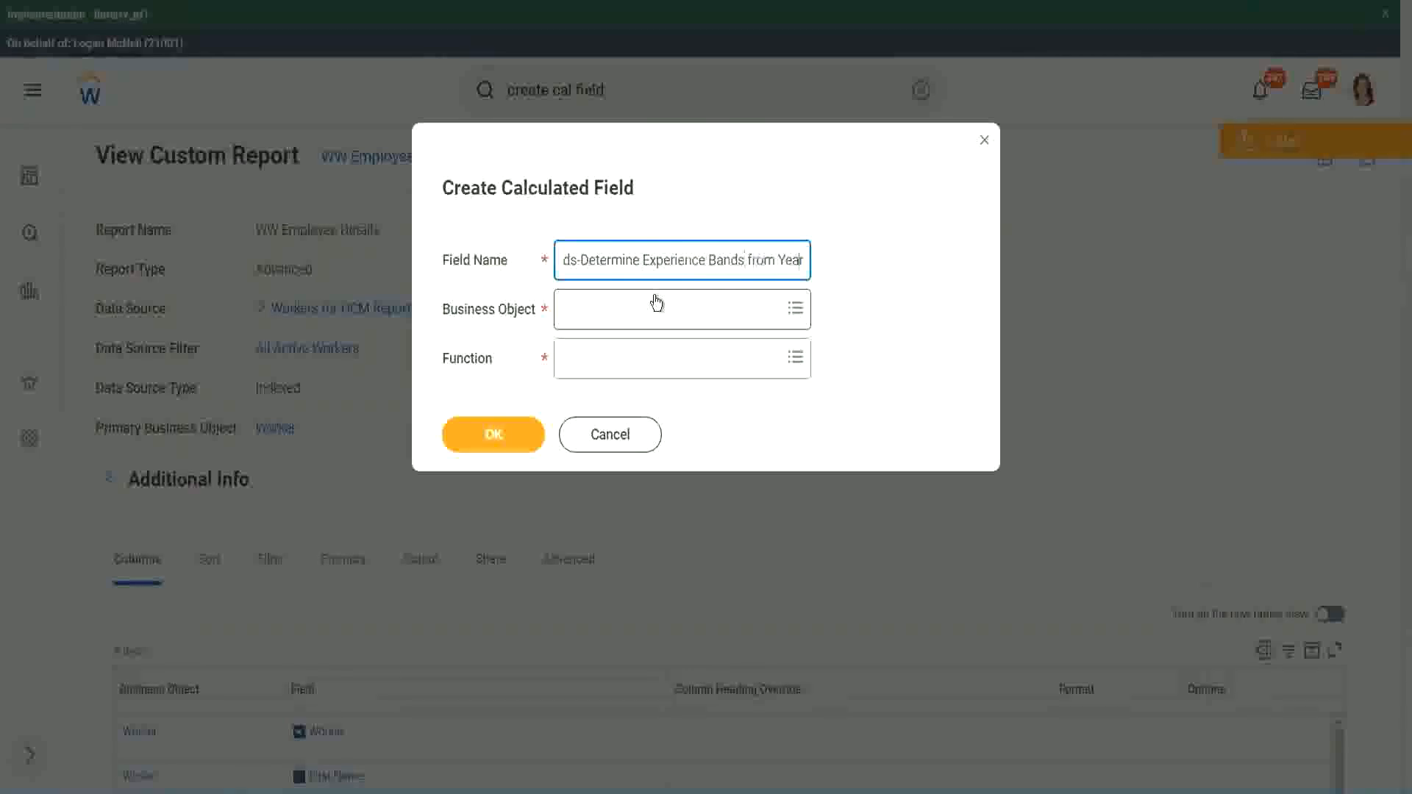
Check the end of the new field name and set the Business Object to Worker.
{"action": "key", "text": "End"}
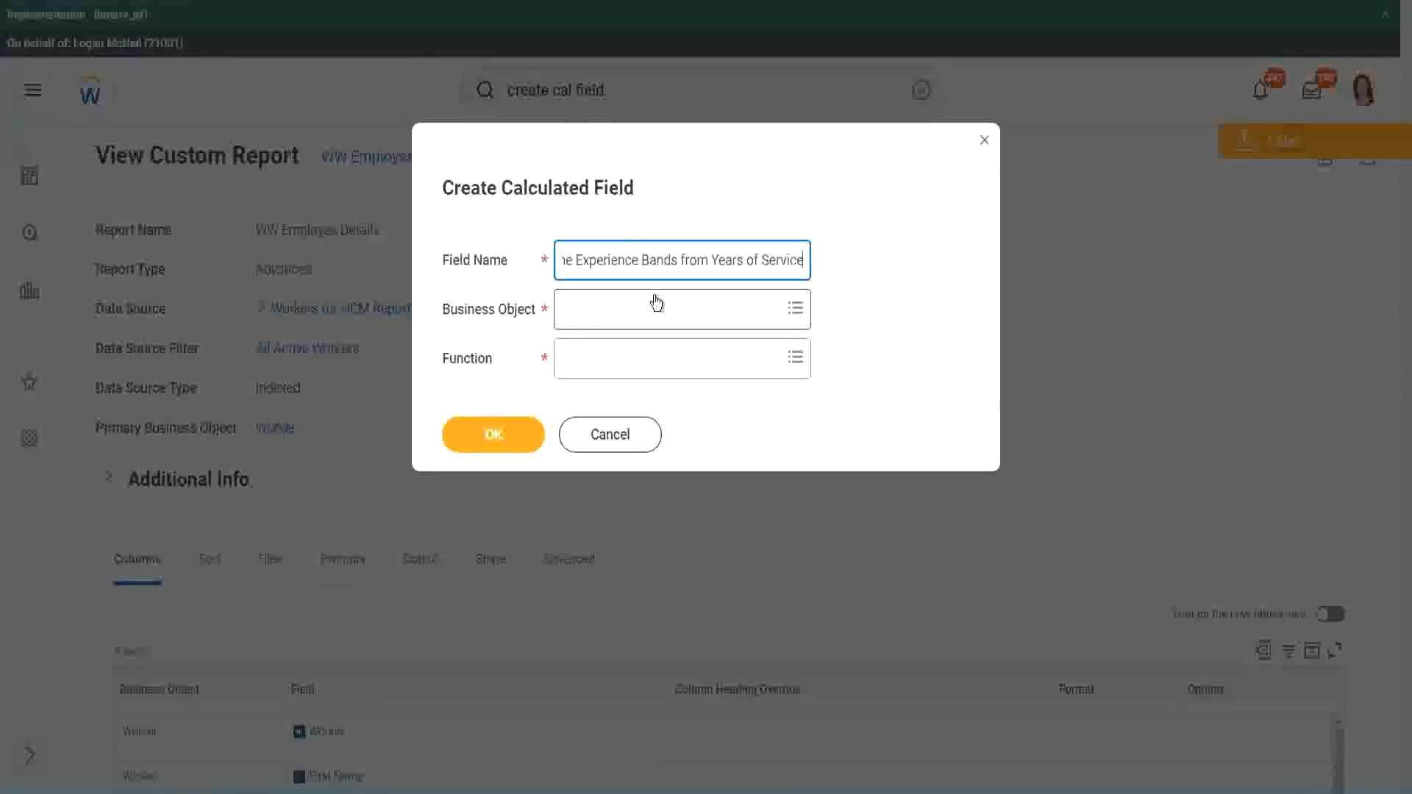
{"action": "left_click", "coordinate": [627, 310]}
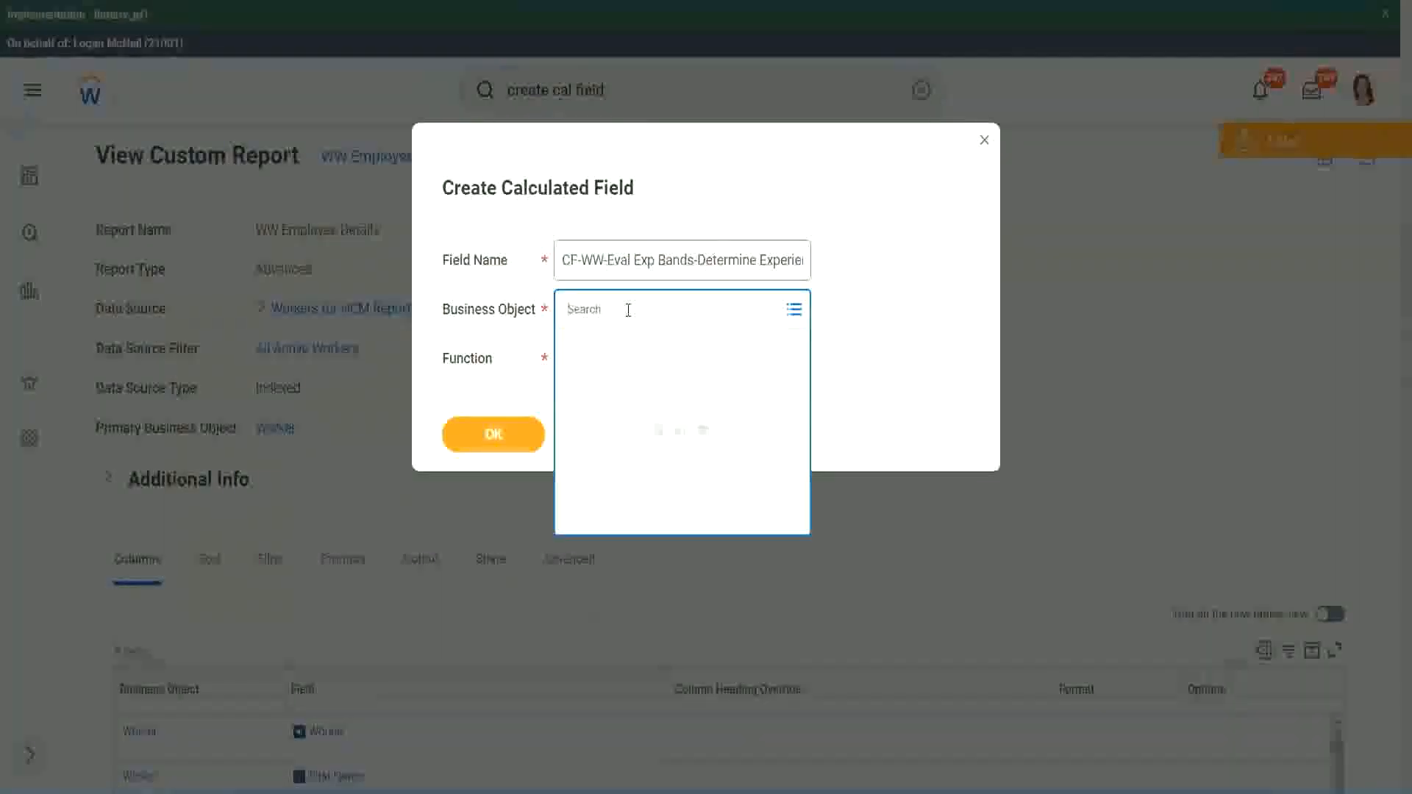
{"action": "type", "text": "worker"}
{"action": "key", "text": "Return"}
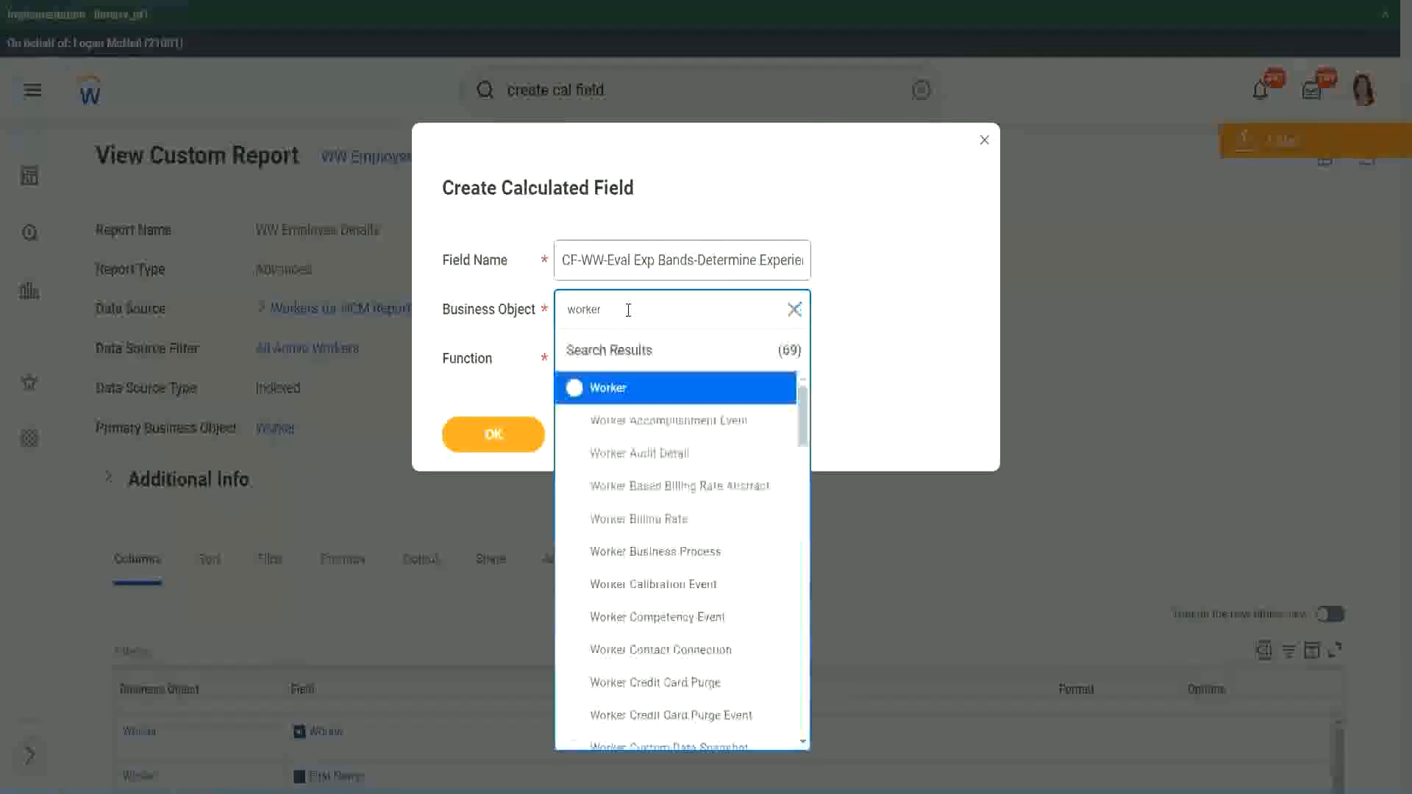
{"action": "left_click", "coordinate": [611, 390]}
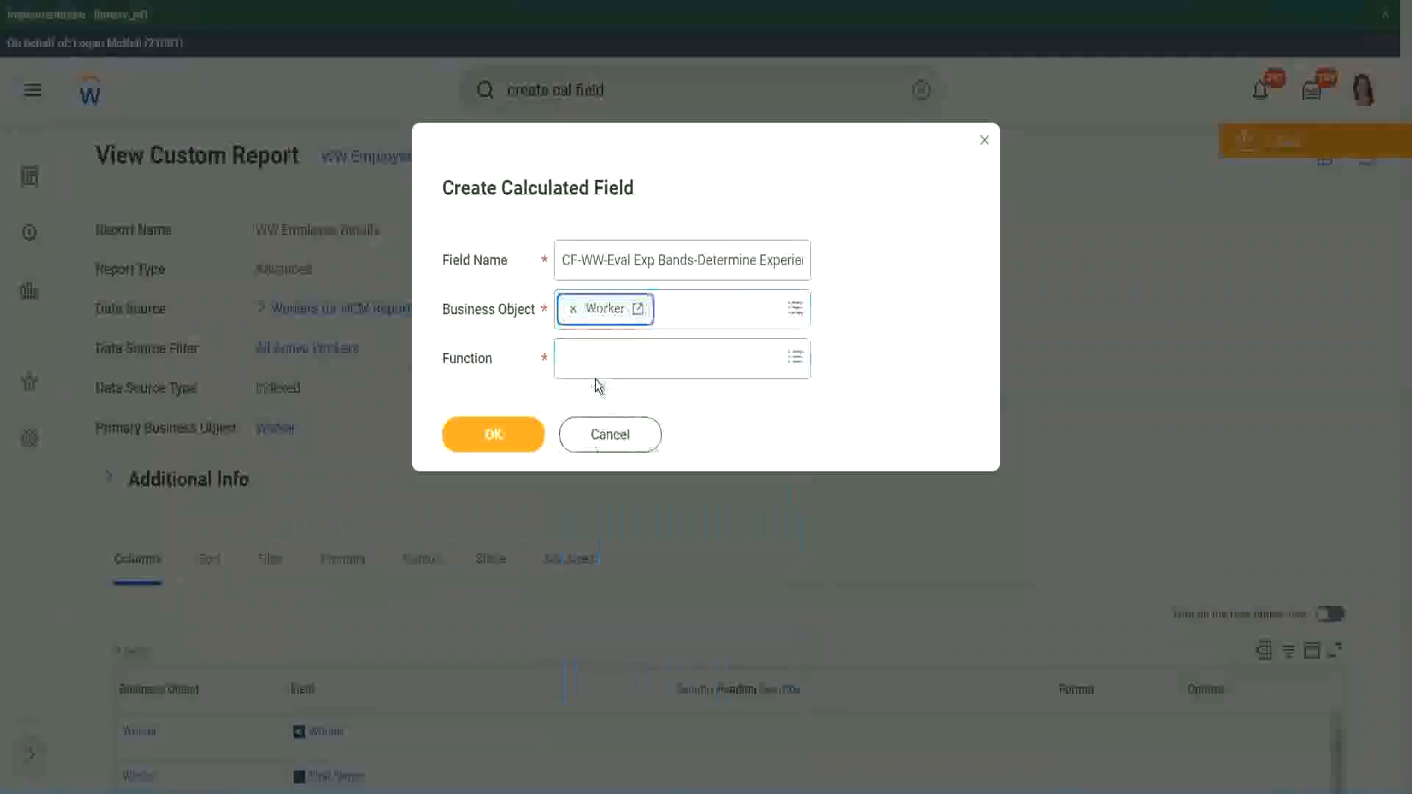
Search the functions for "eval exp" and set the Function to Evaluate Expression Band.
{"action": "left_click", "coordinate": [597, 354]}
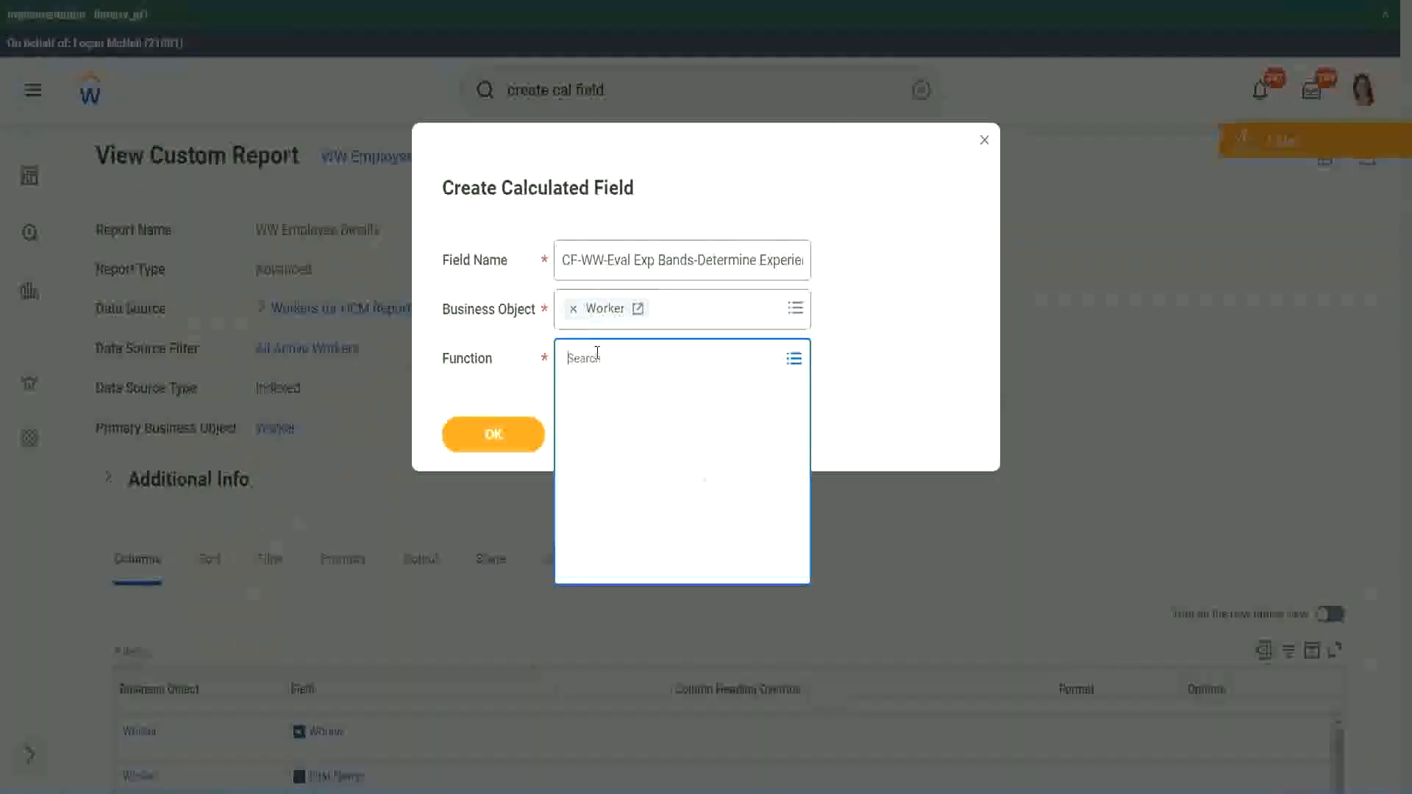
{"action": "type", "text": "eval ex"}
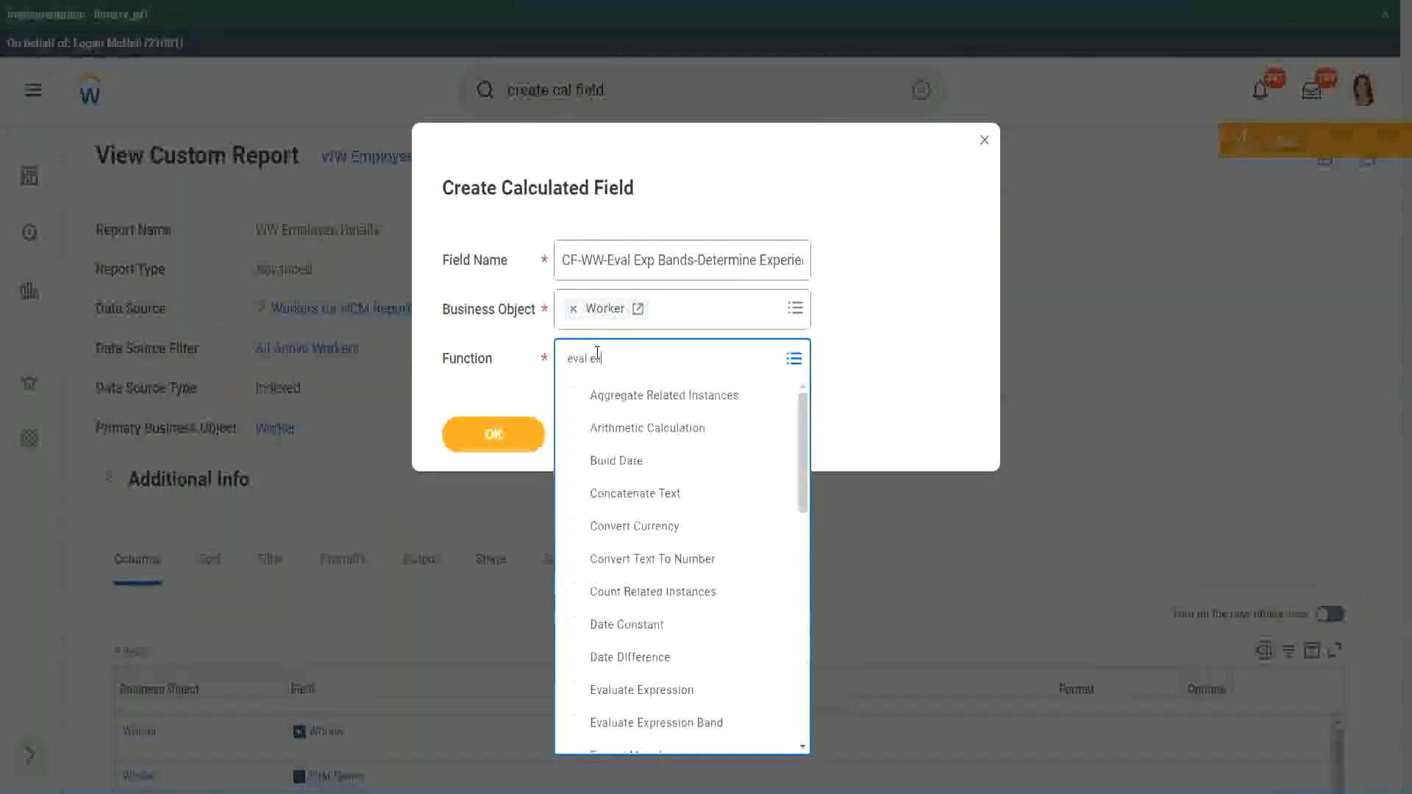
{"action": "type", "text": "p"}
{"action": "key", "text": "Return"}
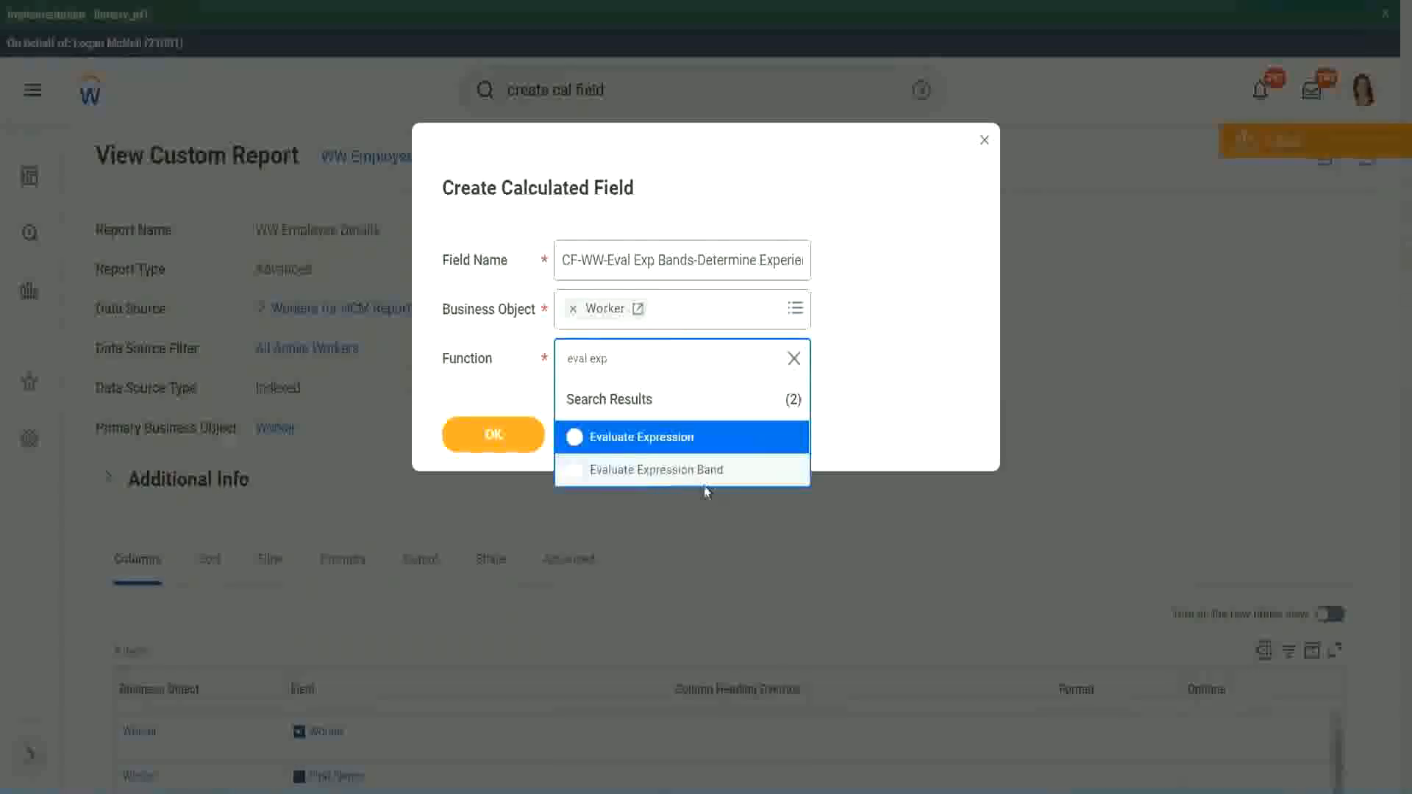
{"action": "left_click", "coordinate": [713, 476]}
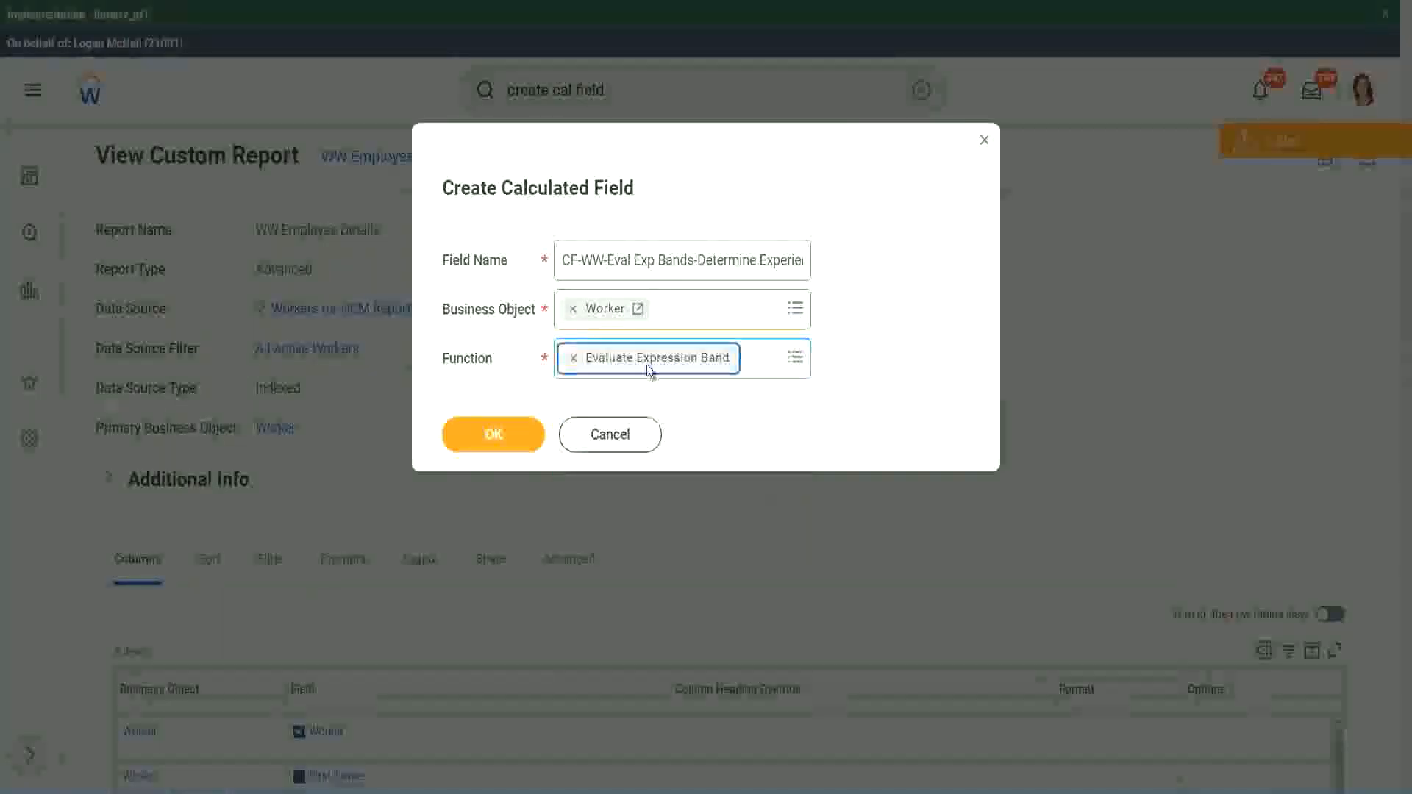
Shorten "Eval Exp Bands" to "Eval Exp Band" in the Field Name and confirm the basic details of the calculated field.
{"action": "left_click", "coordinate": [695, 259]}
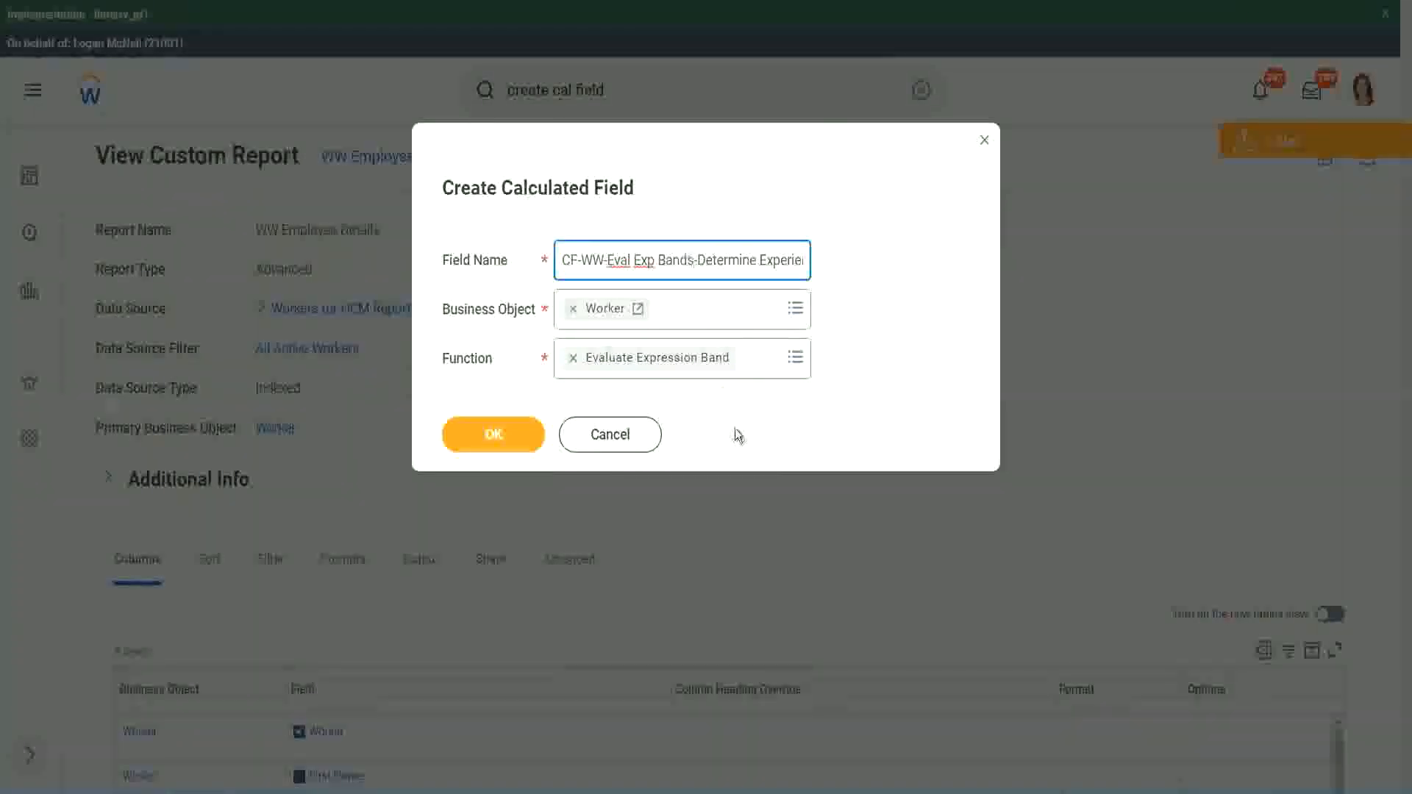
{"action": "key", "text": "BackSpace"}
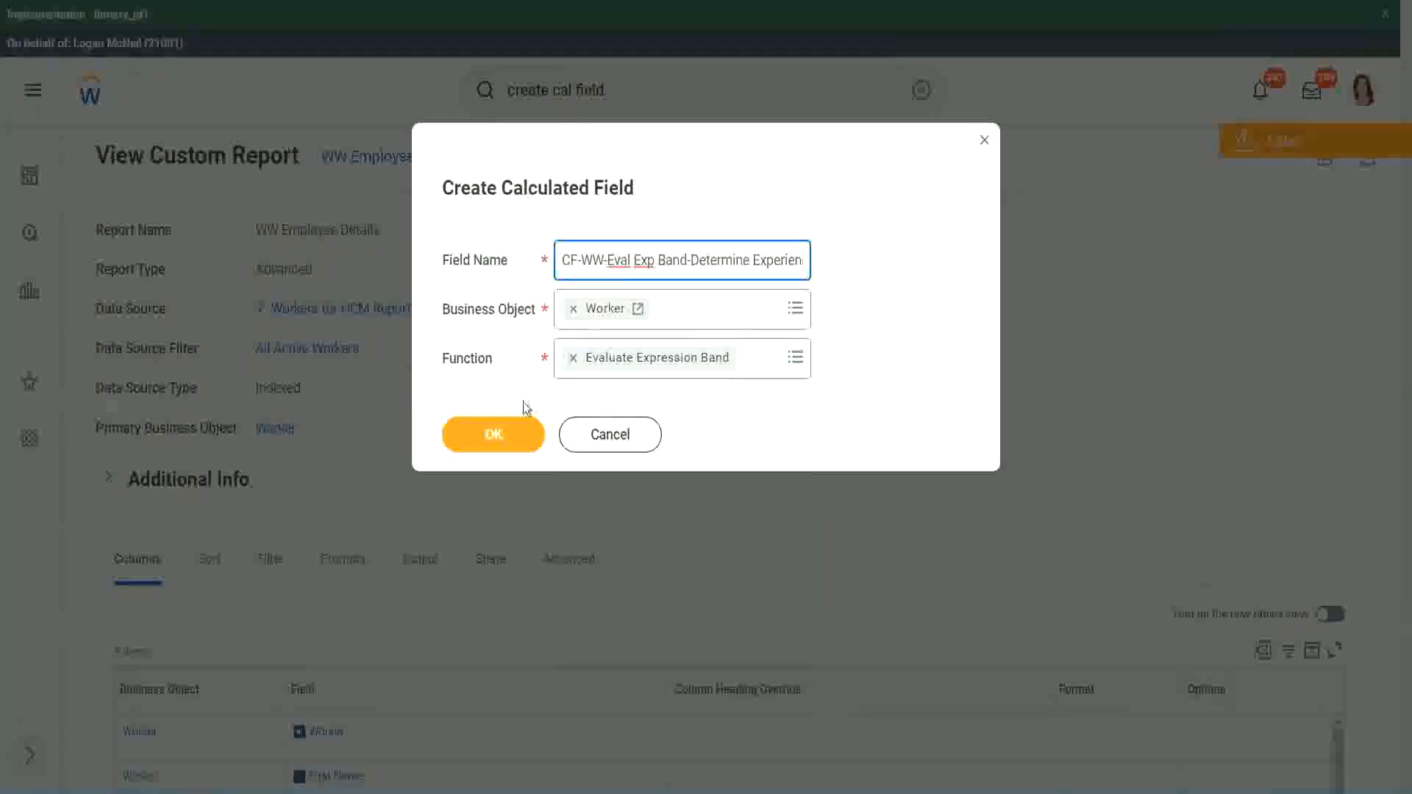
{"action": "left_click", "coordinate": [496, 433]}
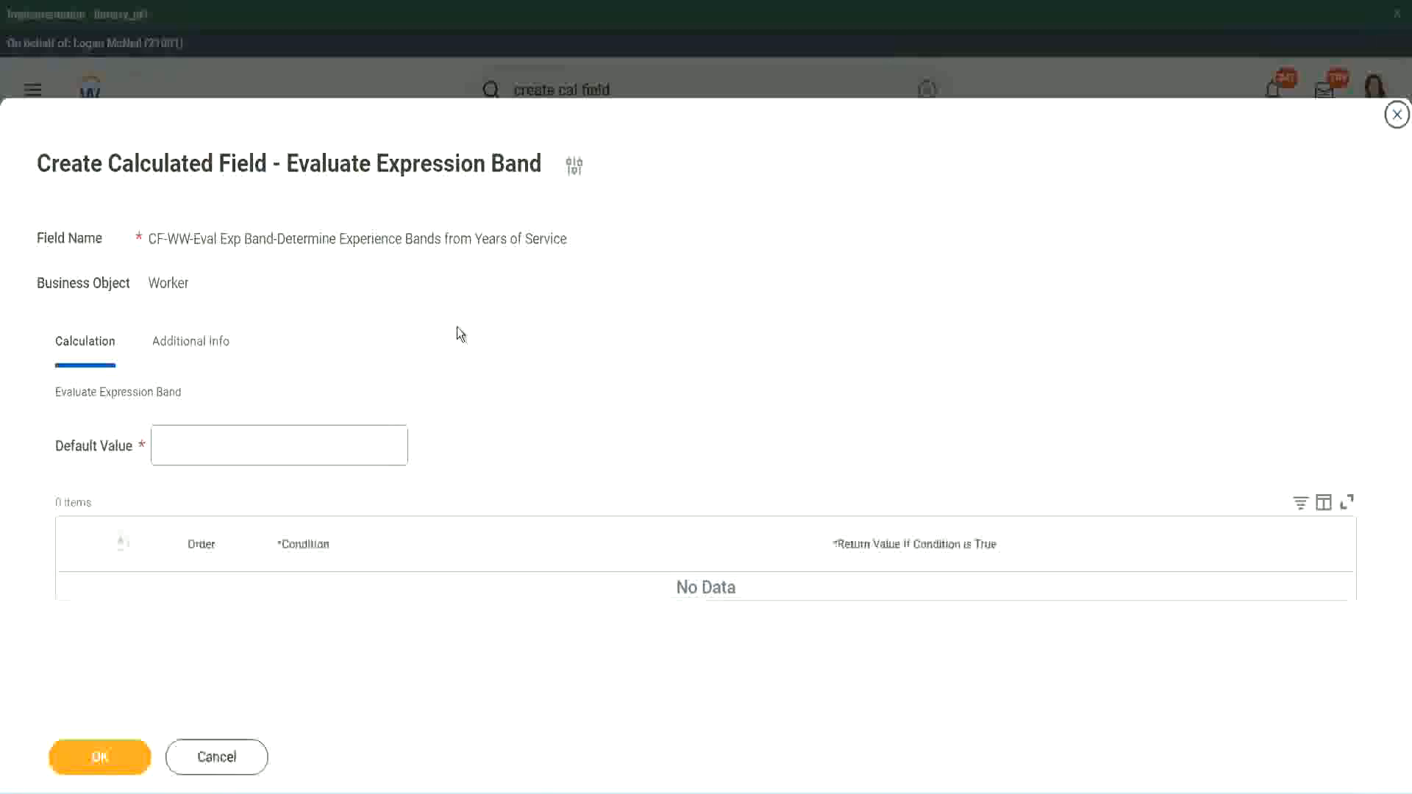
Set the Default Value to "-" and add a first condition row to the band table.
{"action": "left_click", "coordinate": [203, 455]}
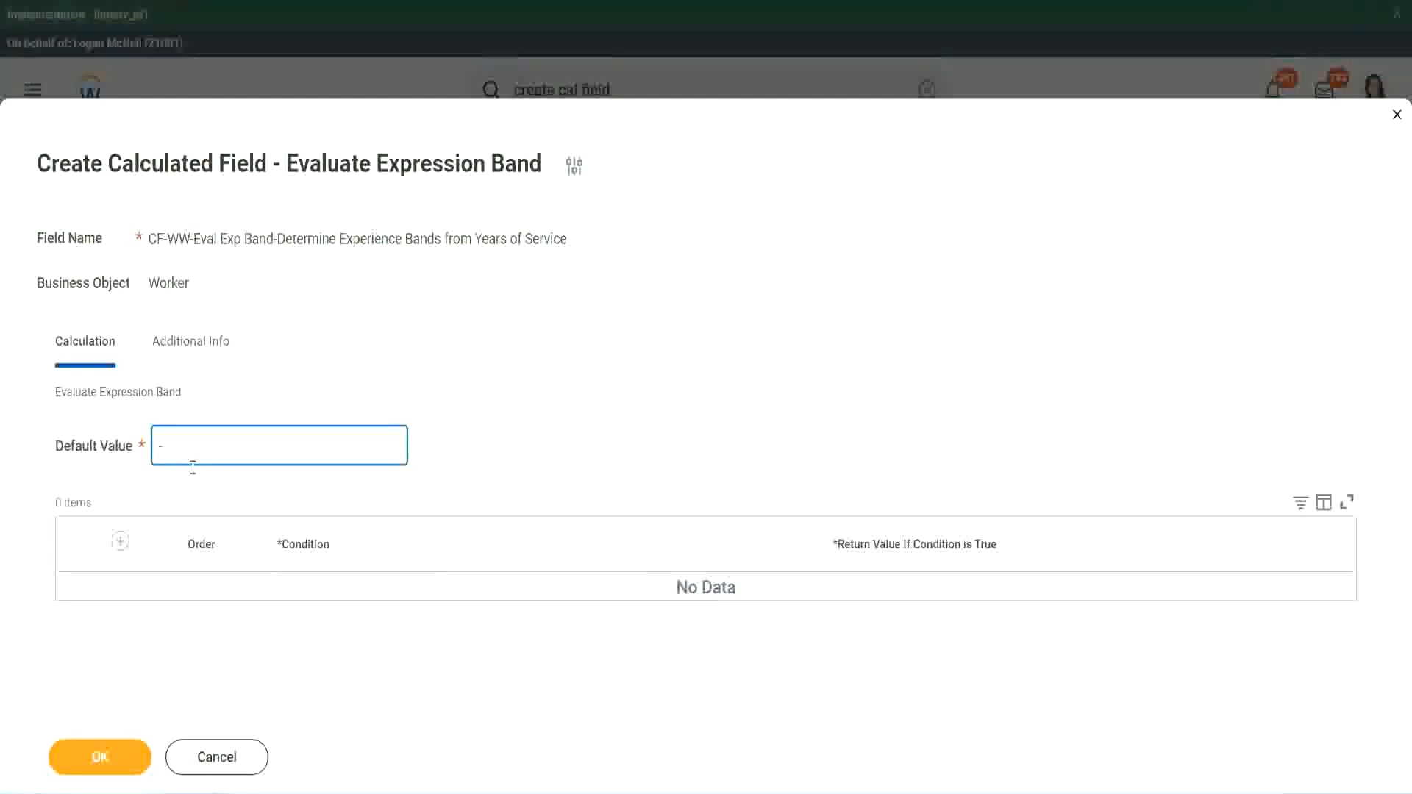
{"action": "left_click", "coordinate": [122, 543]}
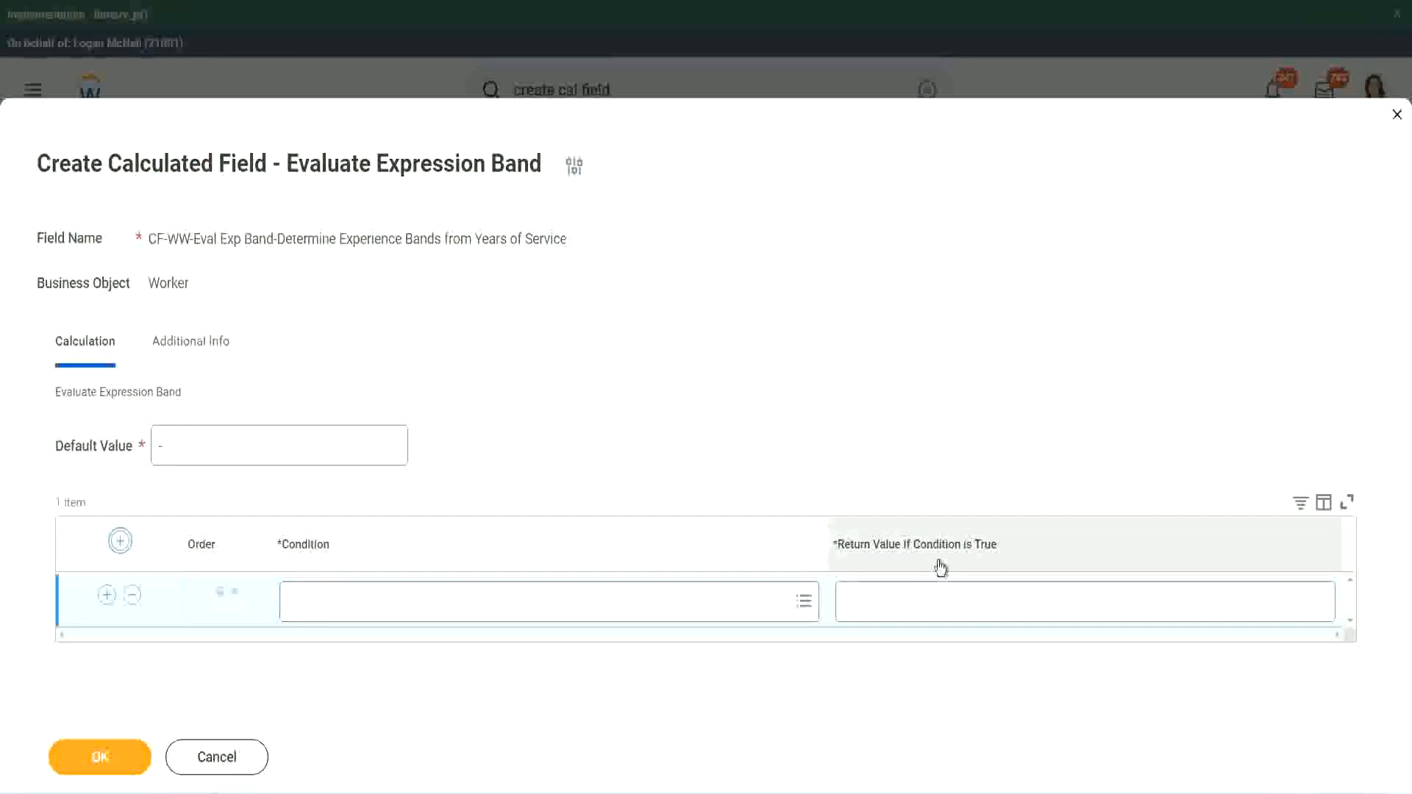
{"action": "left_click", "coordinate": [920, 605]}
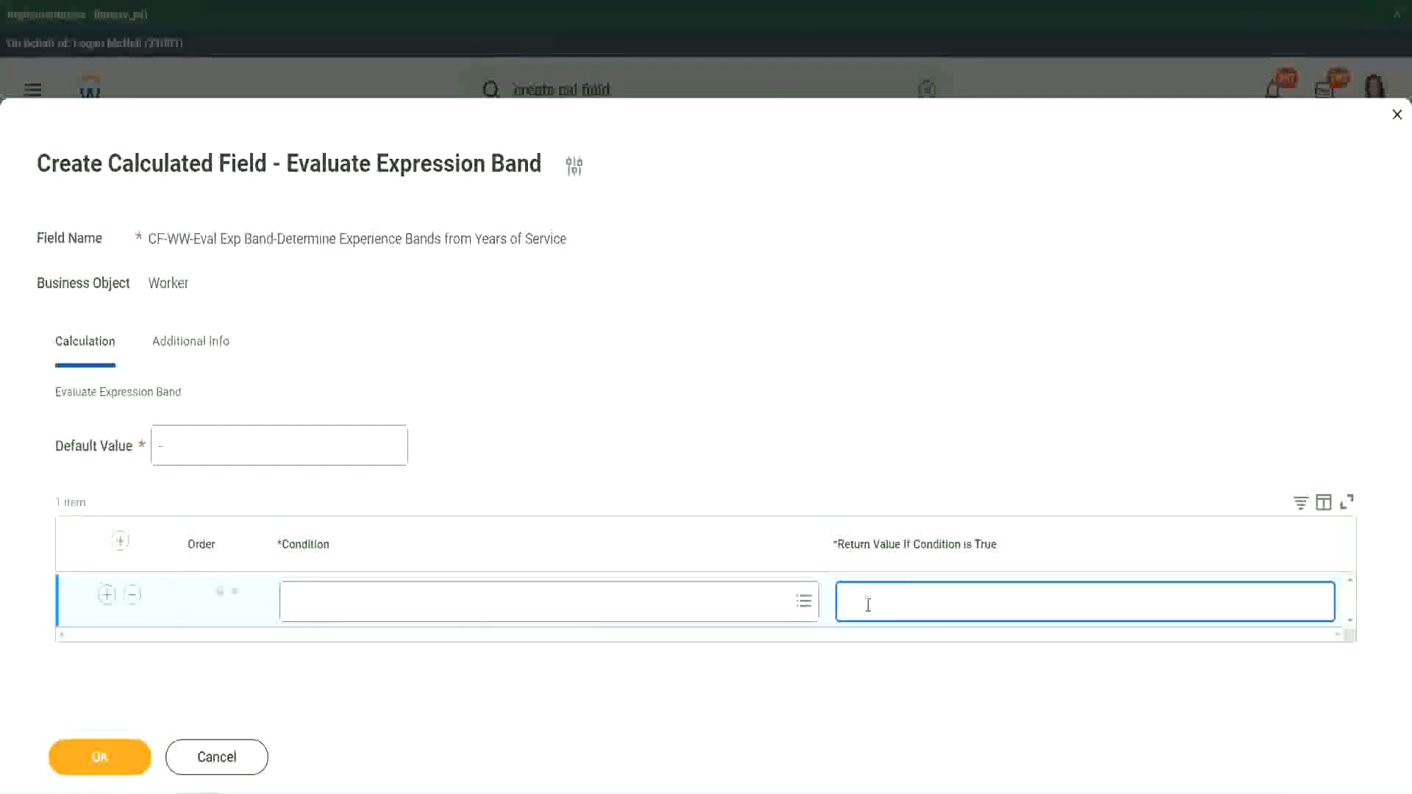
{"action": "type", "text": "adkadjadjadjadj"}
{"action": "key", "text": "BackSpace"}
{"action": "key", "text": "BackSpace"}
{"action": "key", "text": "BackSpace"}
{"action": "key", "text": "BackSpace"}
{"action": "key", "text": "BackSpace"}
{"action": "key", "text": "BackSpace"}
{"action": "key", "text": "BackSpace"}
{"action": "key", "text": "BackSpace"}
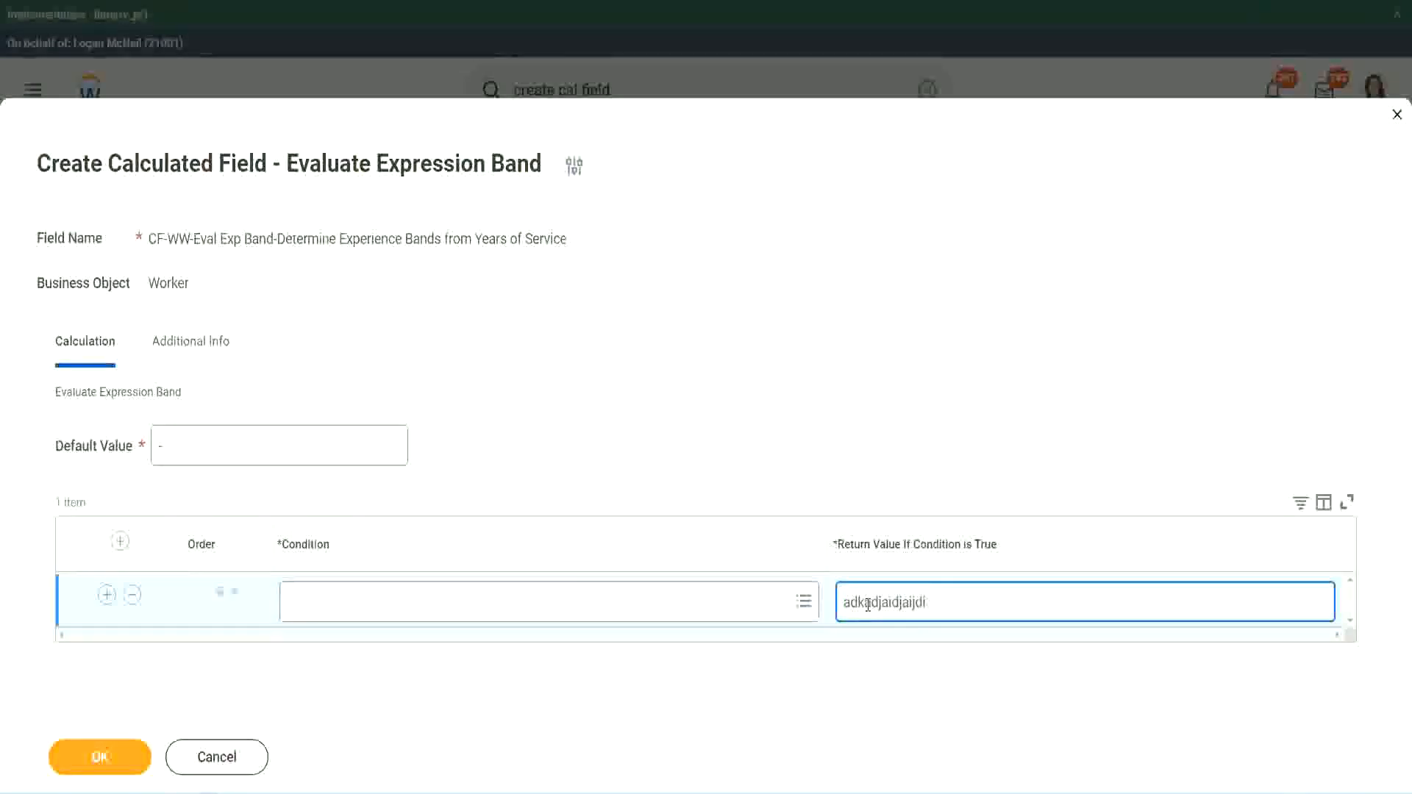
{"action": "key", "text": "BackSpace"}
{"action": "key", "text": "BackSpace"}
{"action": "key", "text": "BackSpace"}
{"action": "key", "text": "BackSpace"}
{"action": "key", "text": "BackSpace"}
{"action": "key", "text": "BackSpace"}
{"action": "key", "text": "BackSpace"}
{"action": "key", "text": "BackSpace"}
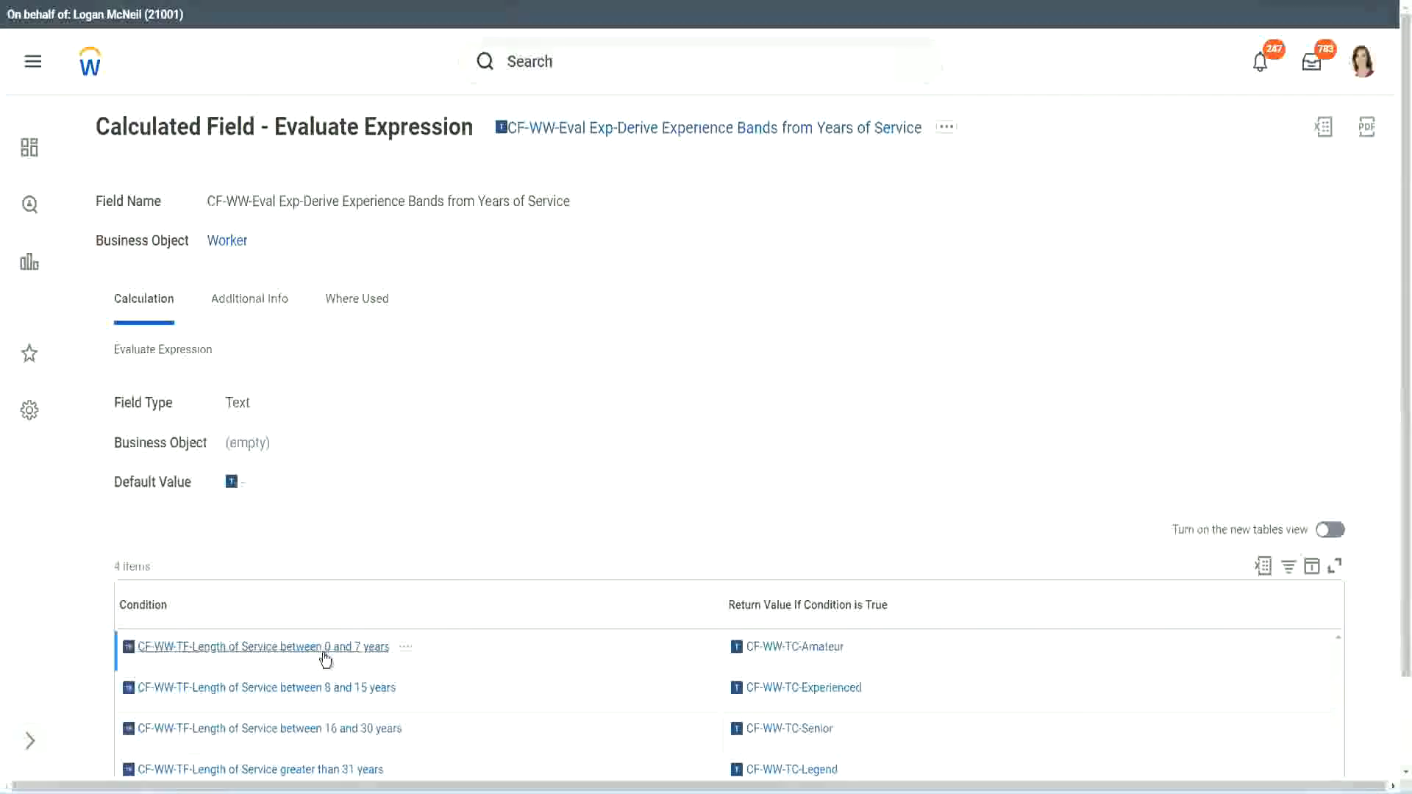
Copy "CF-WW-TF-Length of Service between 0 and 7 years" from the Evaluate Expression field as the first row's condition, with return value "Amateur".
{"action": "right_click", "coordinate": [328, 658]}
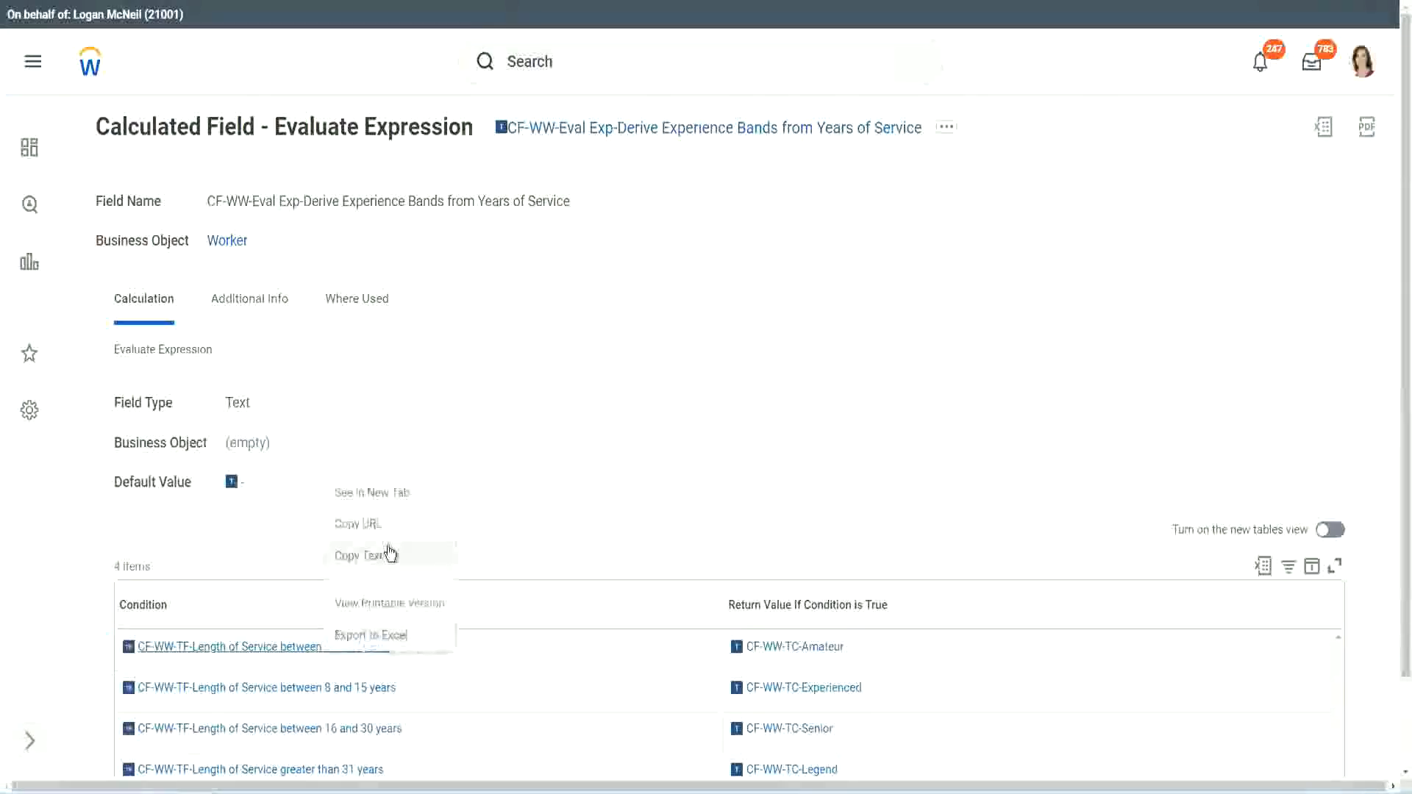
{"action": "left_click", "coordinate": [364, 555]}
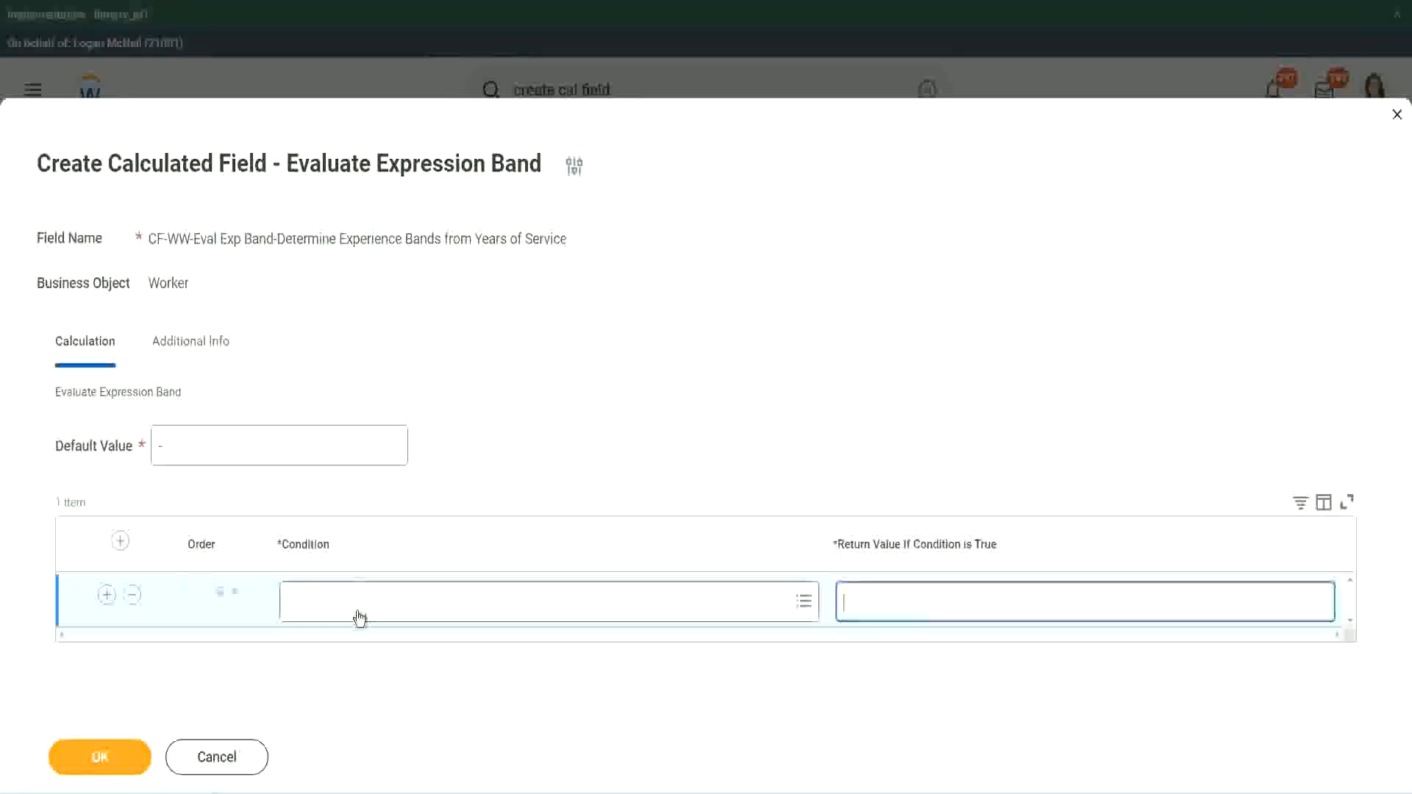
{"action": "left_click", "coordinate": [360, 609]}
{"action": "key", "text": "ctrl+v"}
{"action": "key", "text": "Return"}
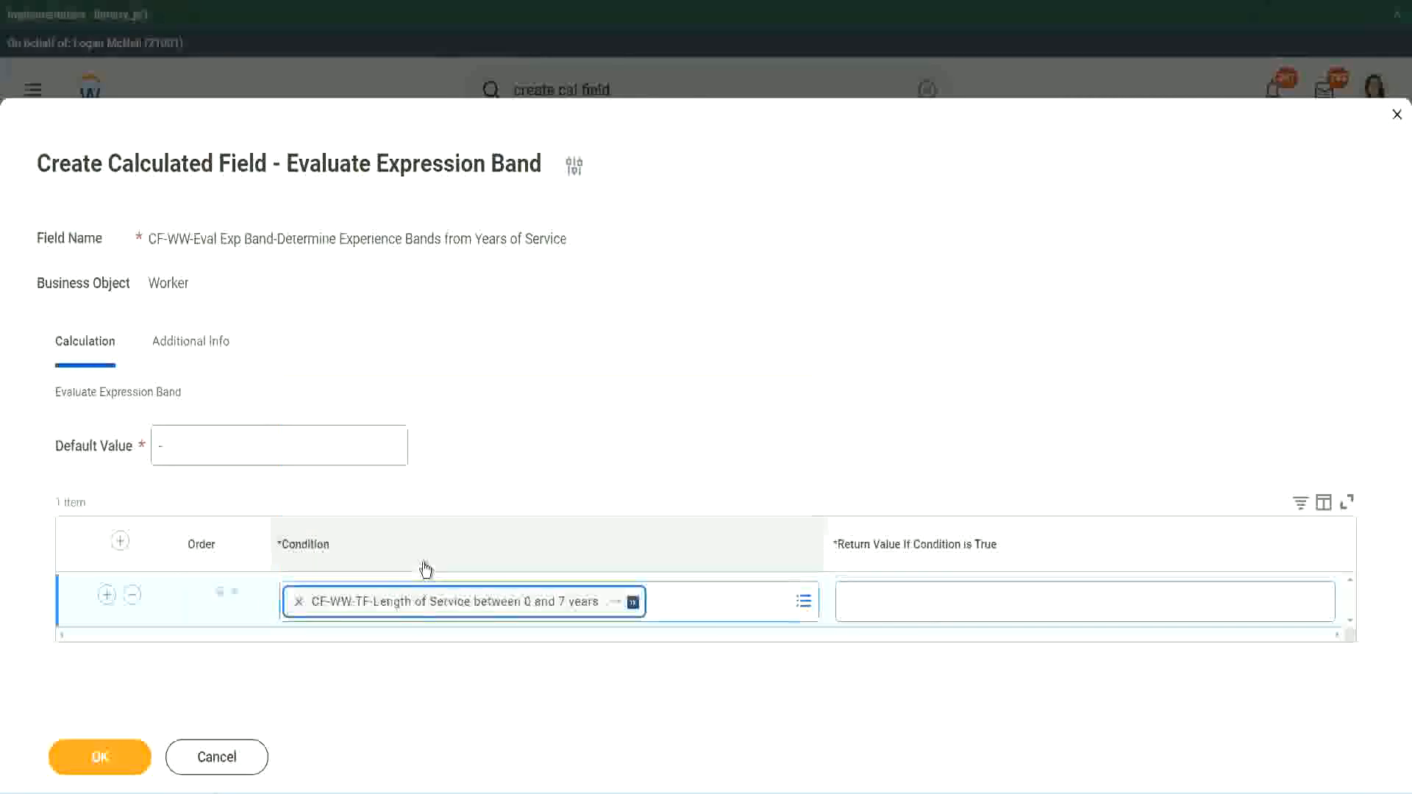
{"action": "left_click", "coordinate": [891, 589]}
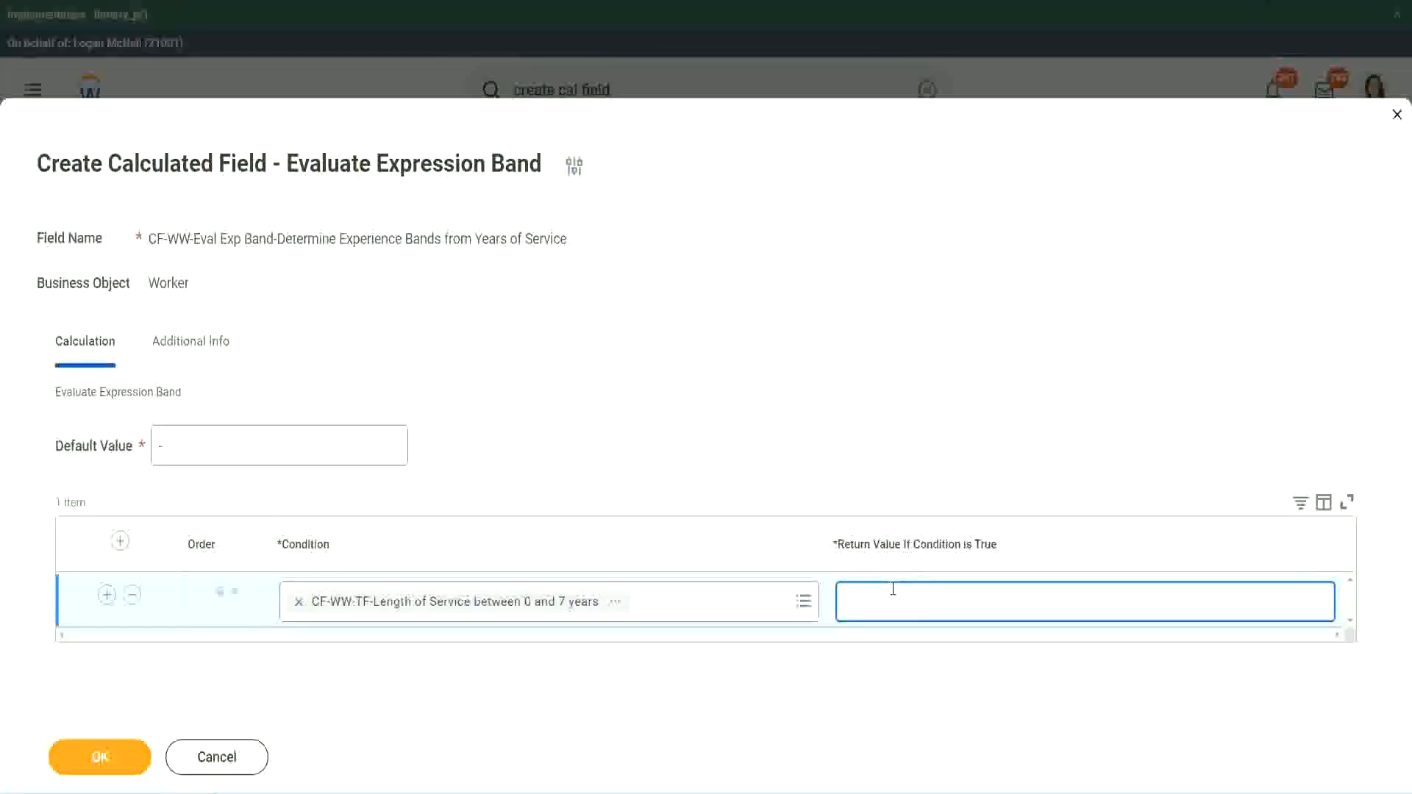
{"action": "type", "text": "Amateur"}
Add three more empty condition rows below the Amateur row.
{"action": "left_click", "coordinate": [106, 594]}
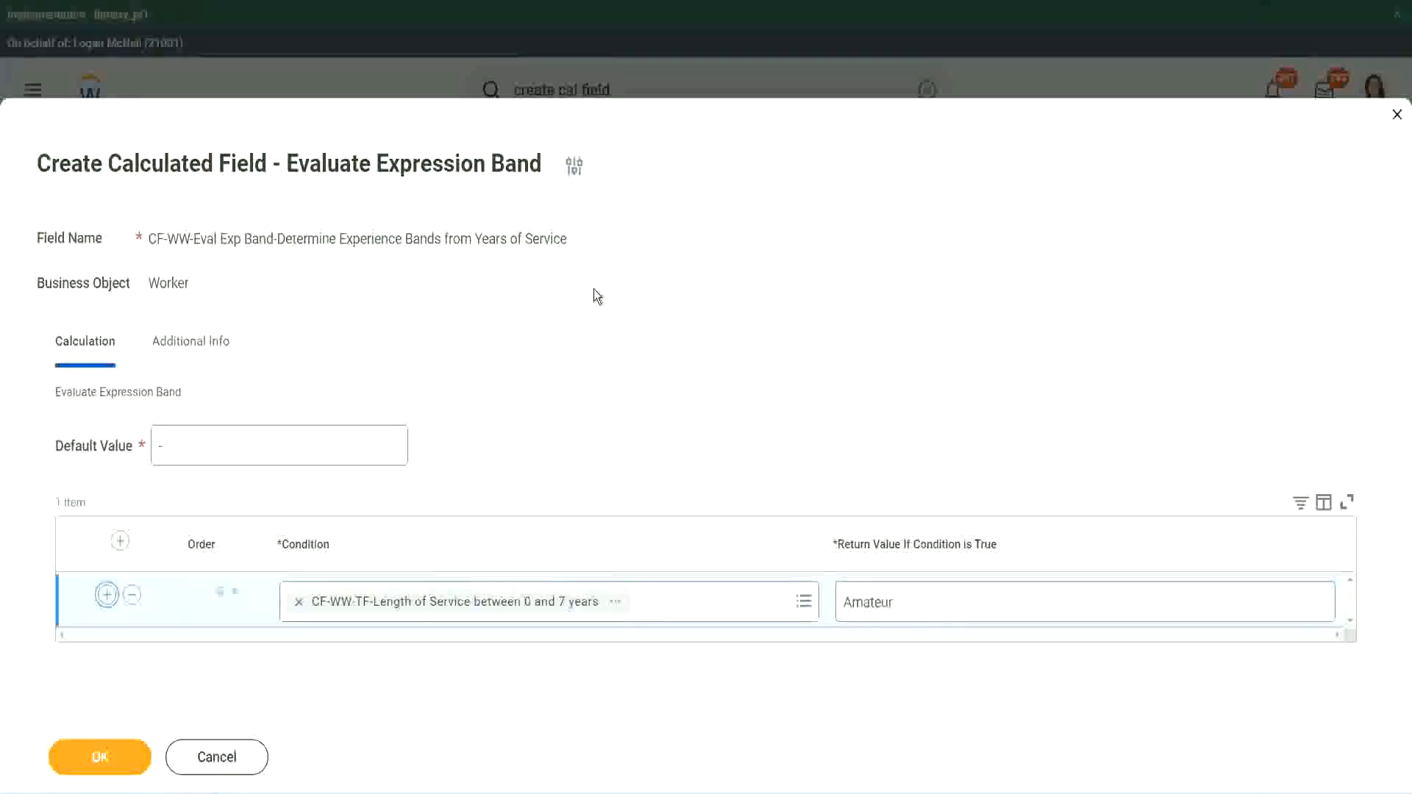
{"action": "left_click", "coordinate": [105, 651]}
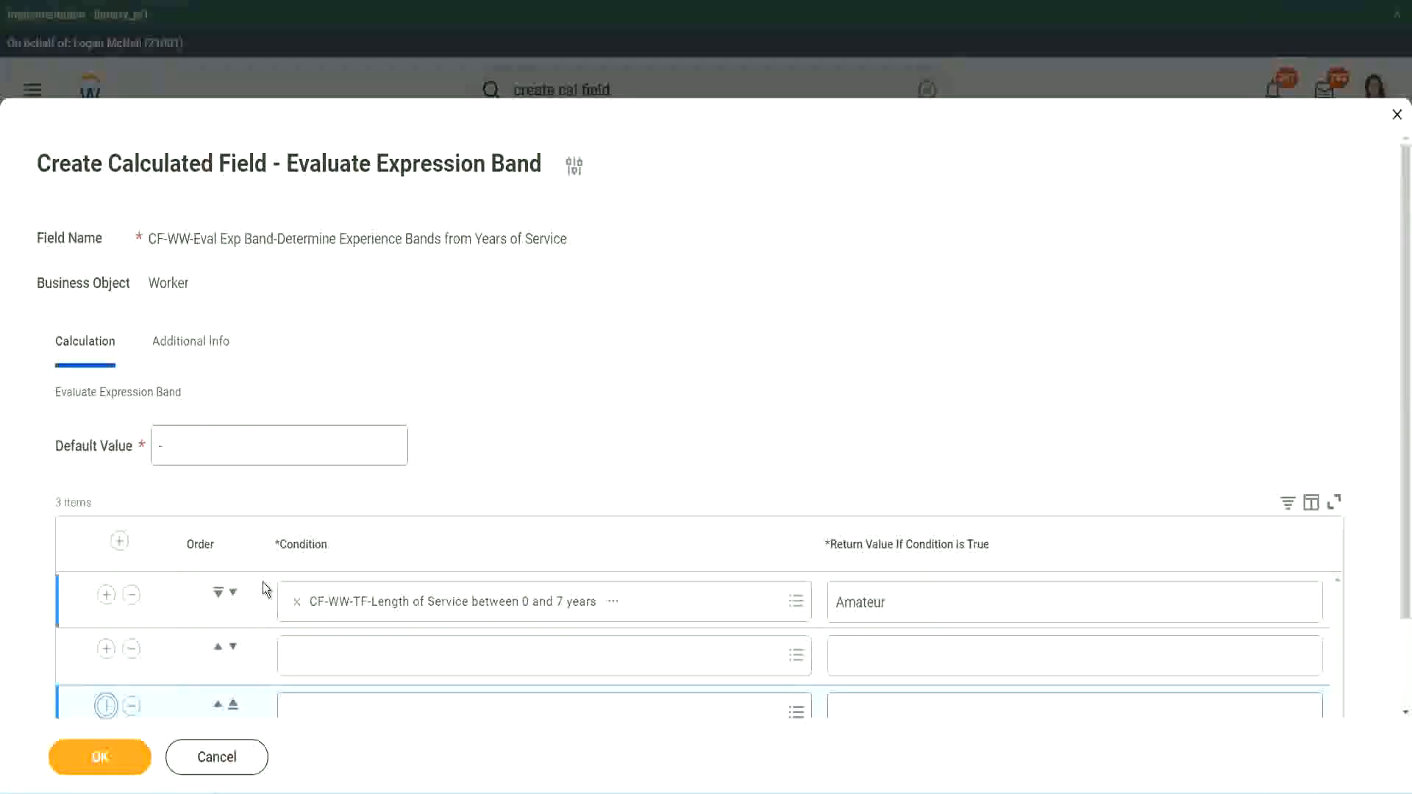
{"action": "scroll", "coordinate": [263, 585], "scroll_direction": "down", "scroll_amount": 2}
{"action": "left_click", "coordinate": [106, 598]}
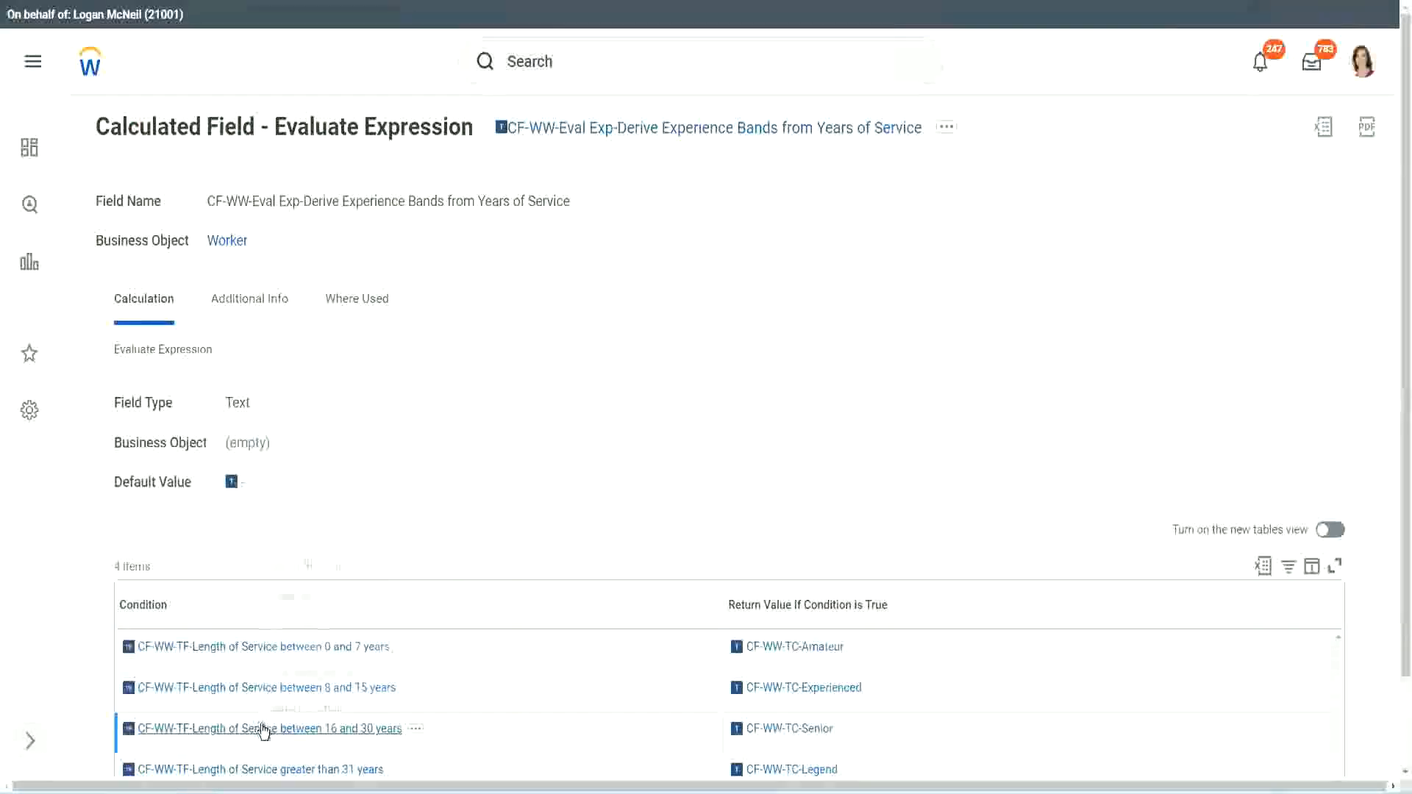
Copy the condition "CF-WW-TF-Length of Service between 16 and 30 years" into the second row and move that row down to third place.
{"action": "right_click", "coordinate": [267, 728]}
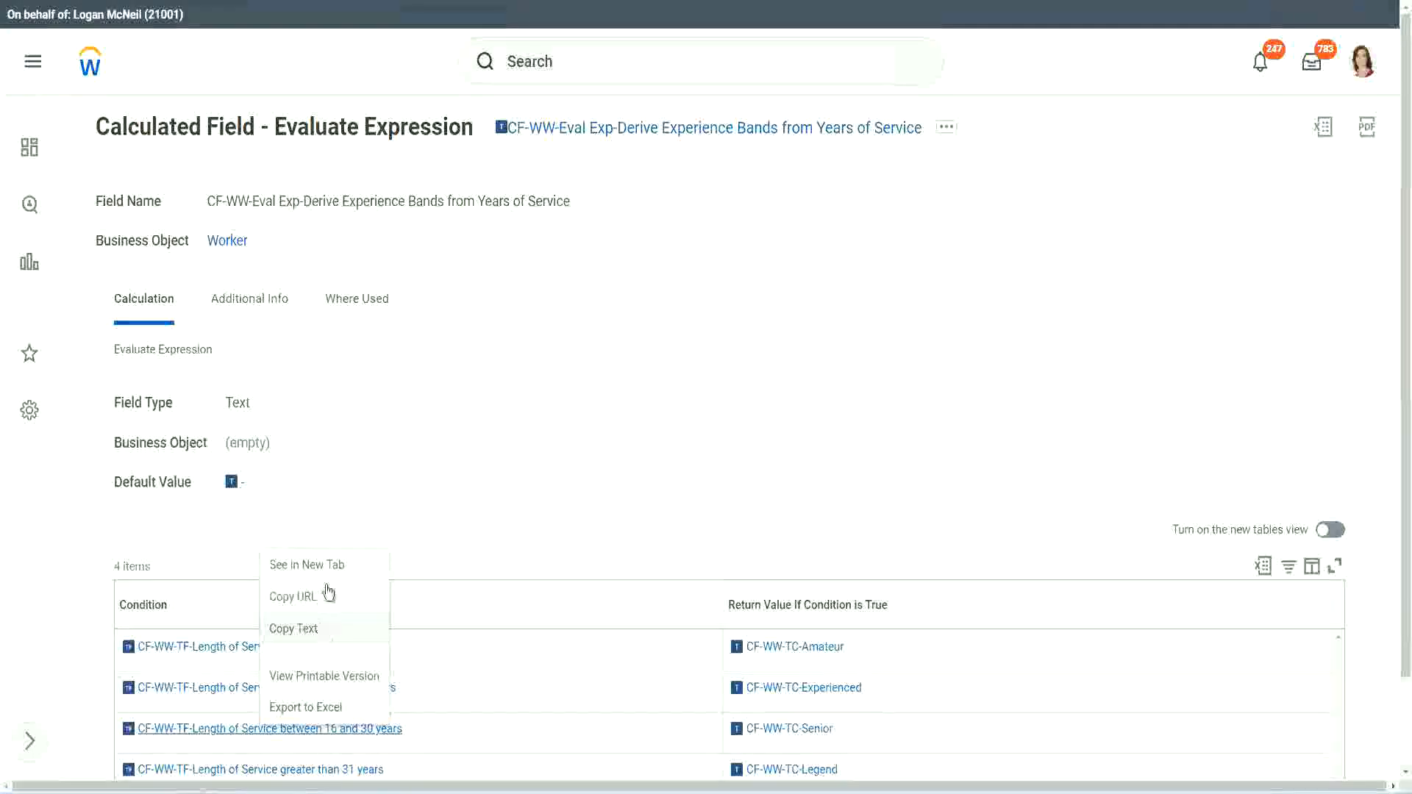
{"action": "left_click", "coordinate": [319, 629]}
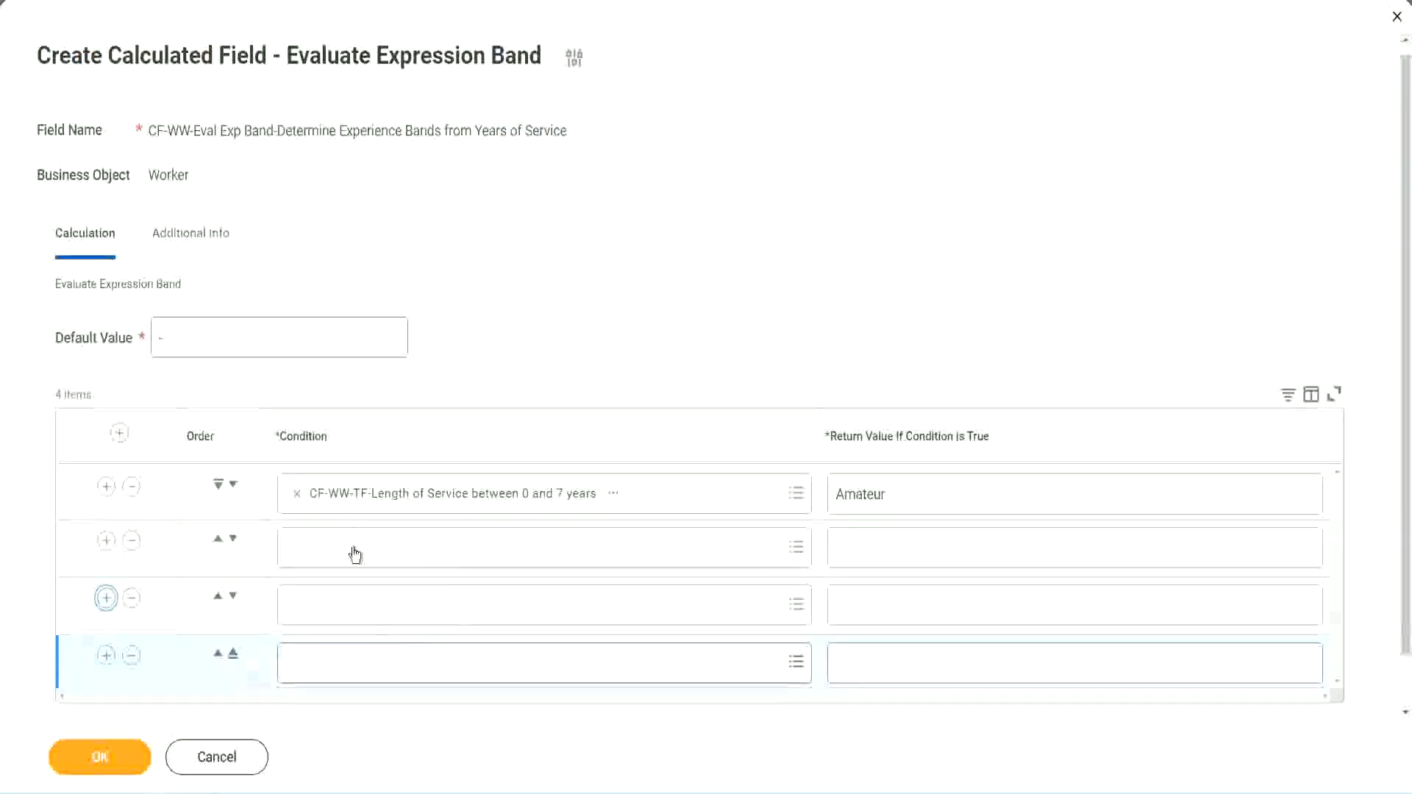
{"action": "left_click", "coordinate": [356, 545]}
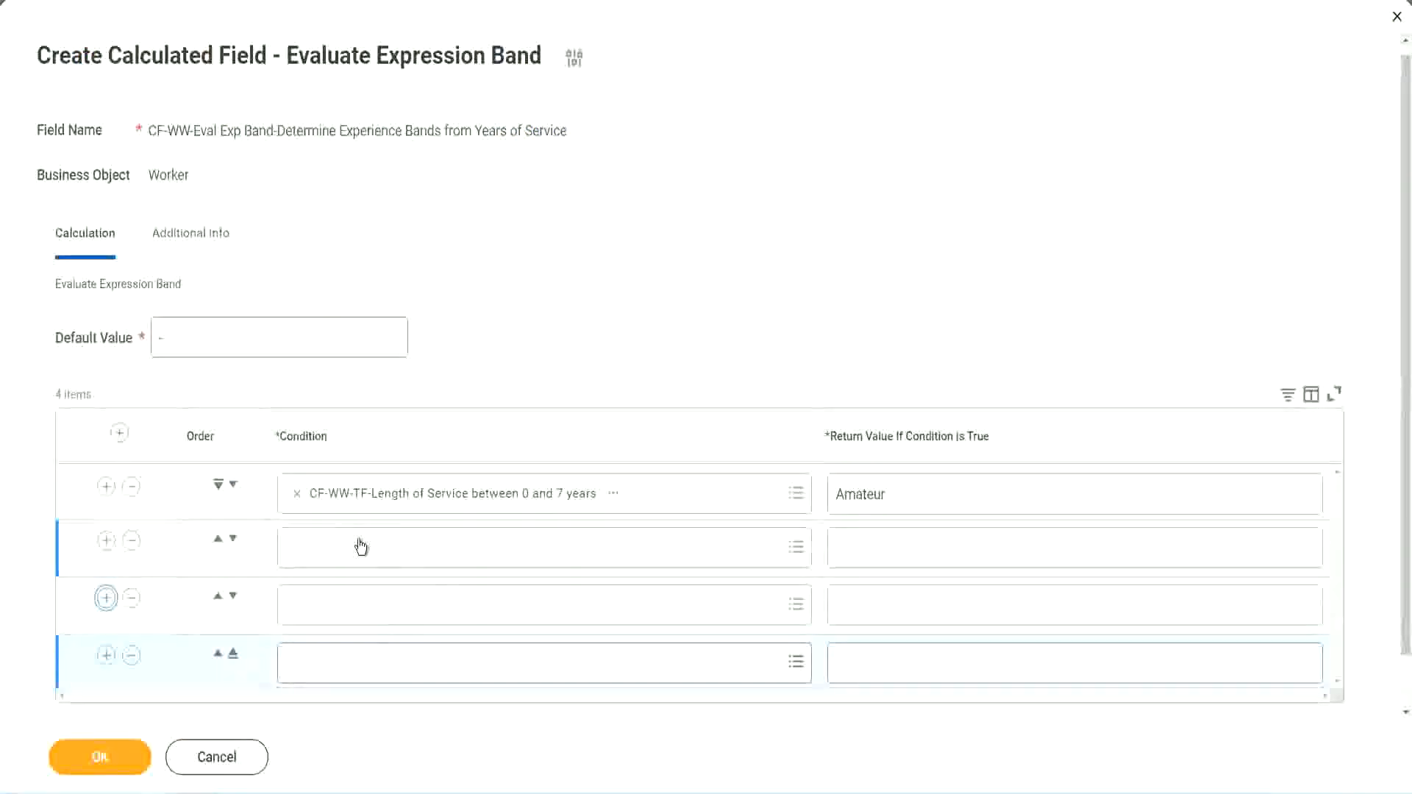
{"action": "key", "text": "ctrl+v"}
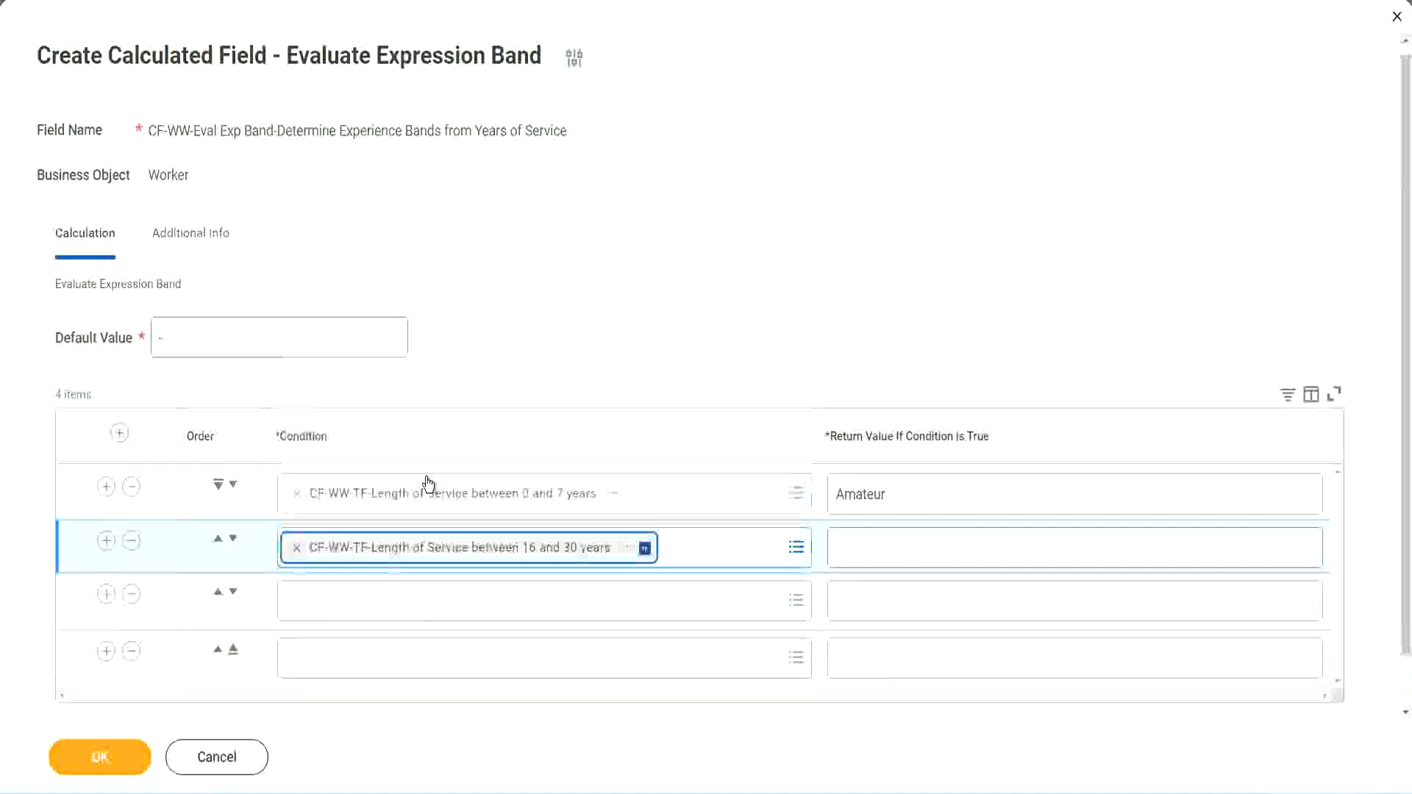
{"action": "left_click", "coordinate": [233, 538]}
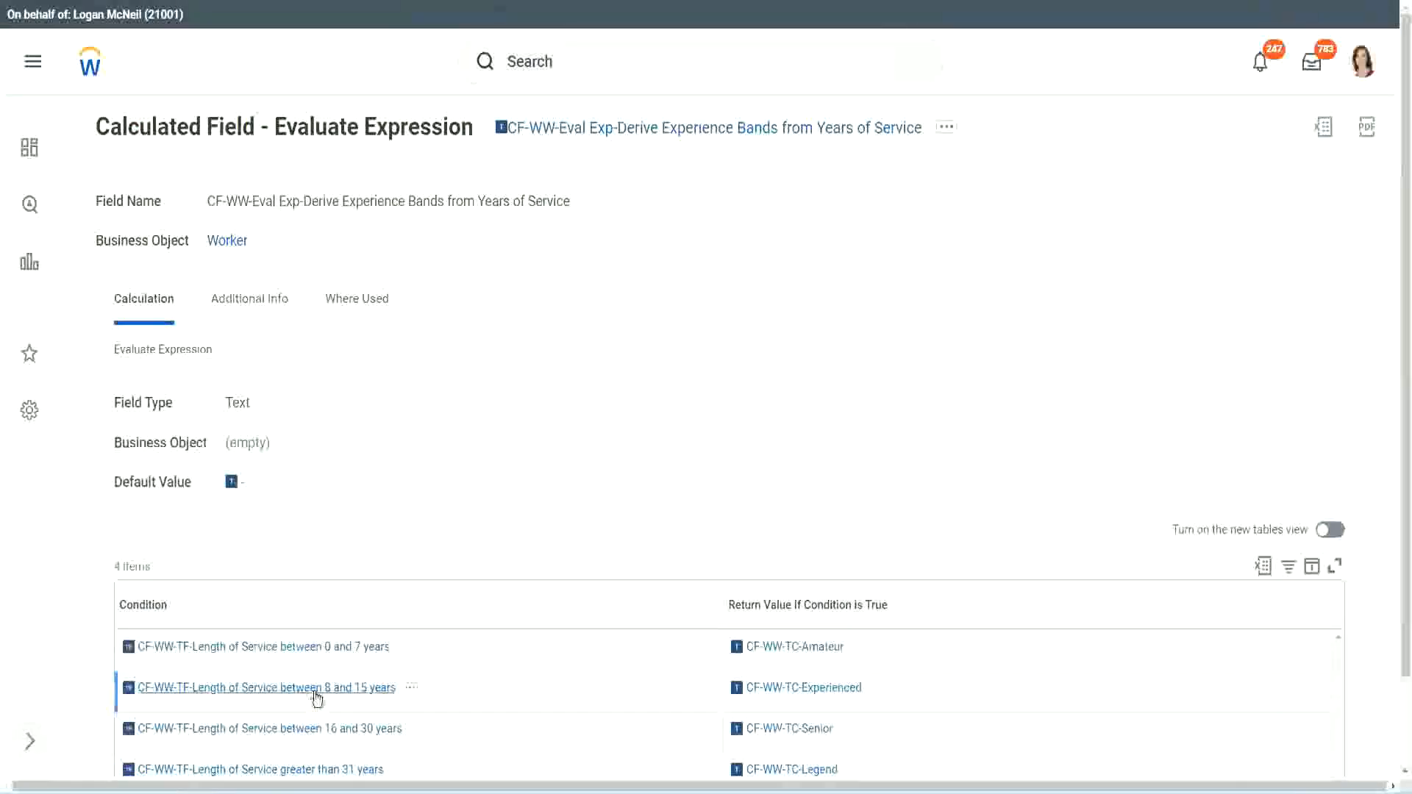
Copy "CF-WW-TF-Length of Service between 8 and 15 years" from the Evaluate Expression field into the second row's condition.
{"action": "right_click", "coordinate": [317, 698]}
{"action": "left_click", "coordinate": [356, 591]}
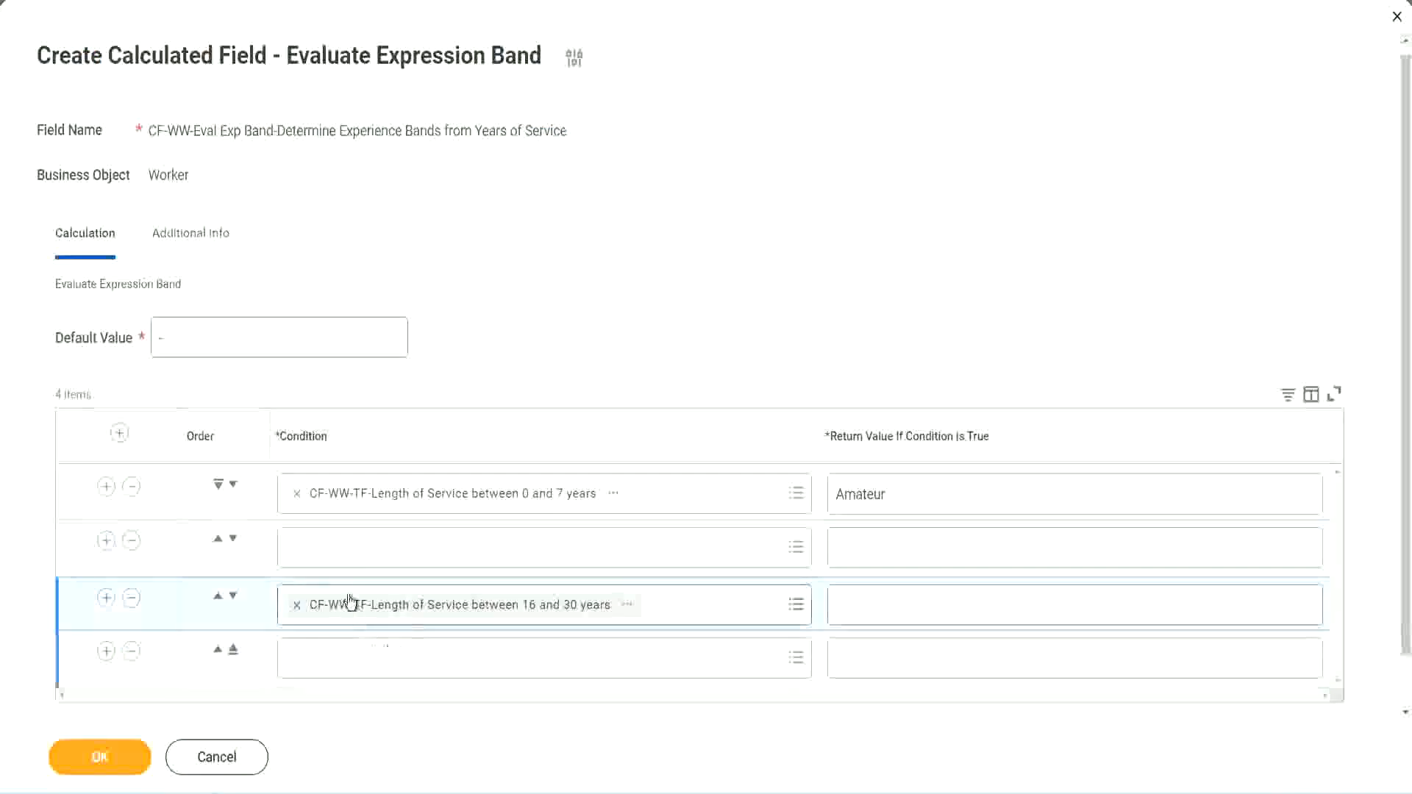
{"action": "left_click", "coordinate": [354, 563]}
{"action": "key", "text": "ctrl+v"}
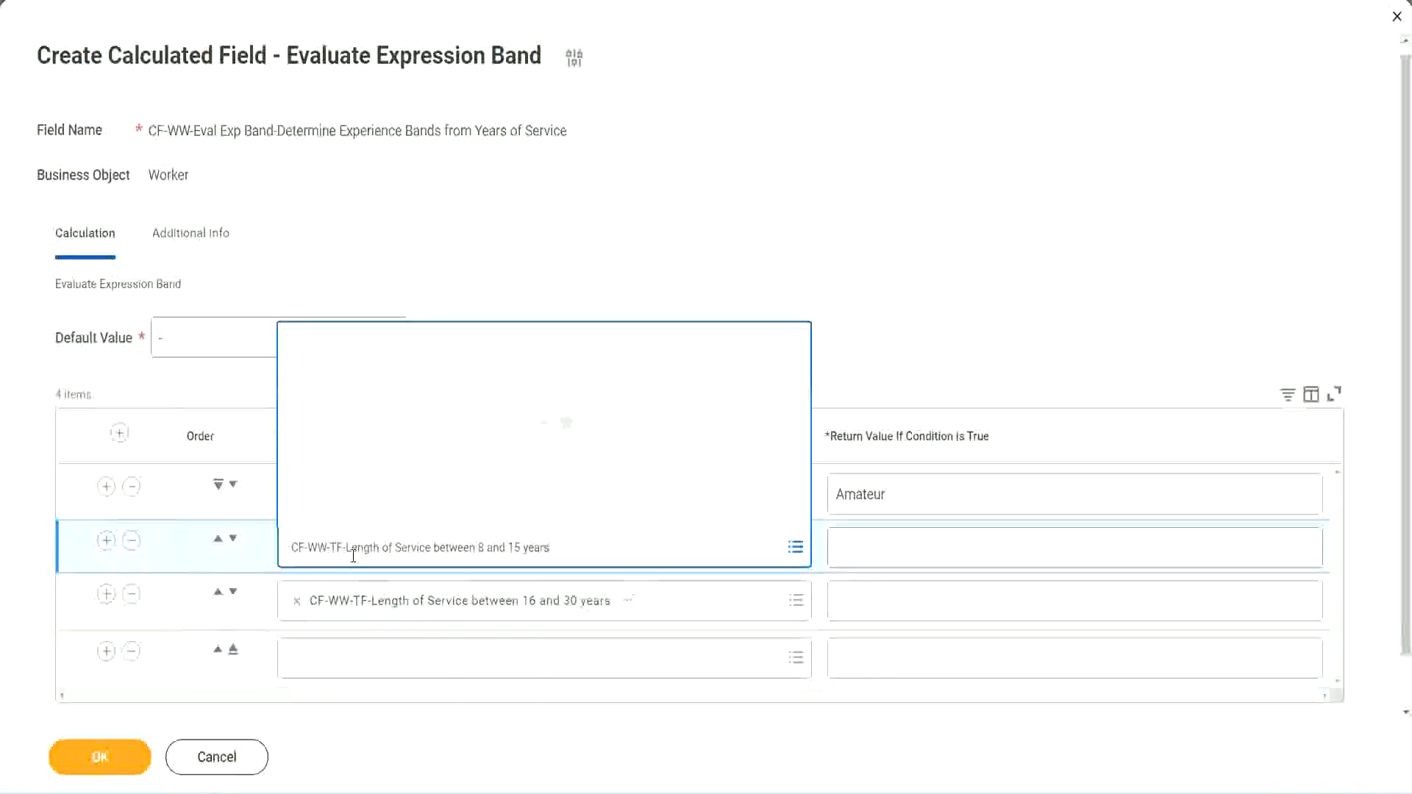
{"action": "key", "text": "Return"}
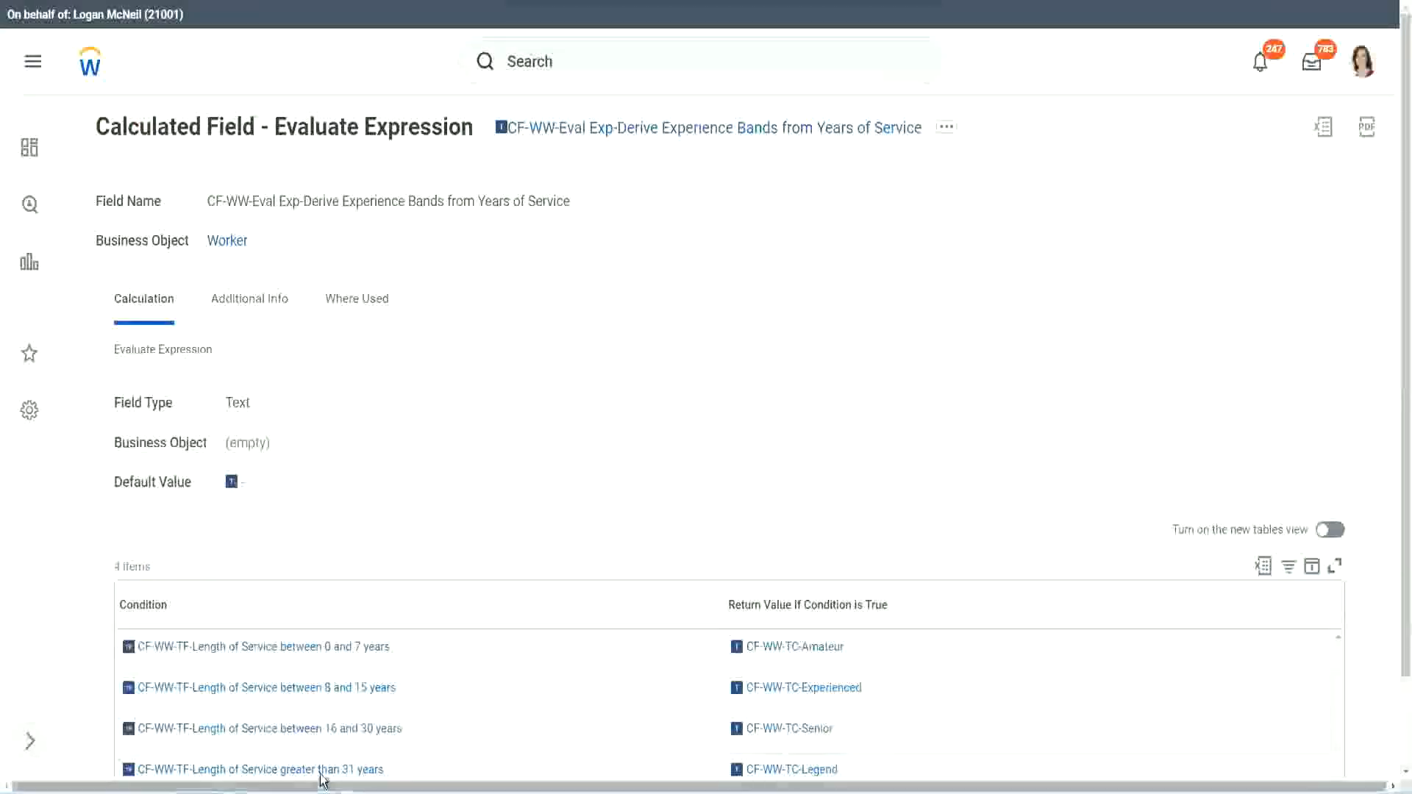
Copy "CF-WW-TF-Length of Service greater than 31 years" from the Evaluate Expression field into the fourth row's condition, with return value "Legend".
{"action": "right_click", "coordinate": [322, 779]}
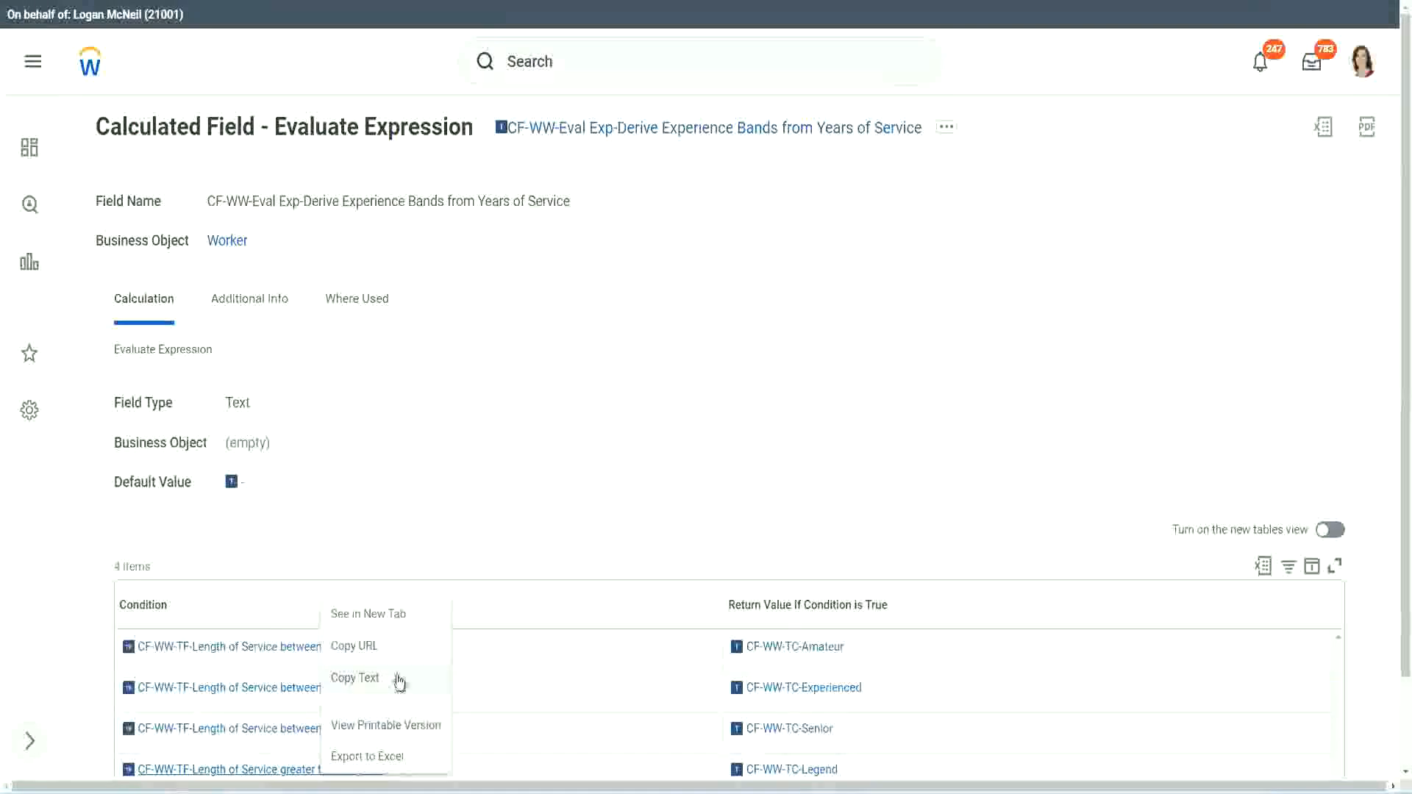
{"action": "left_click", "coordinate": [403, 693]}
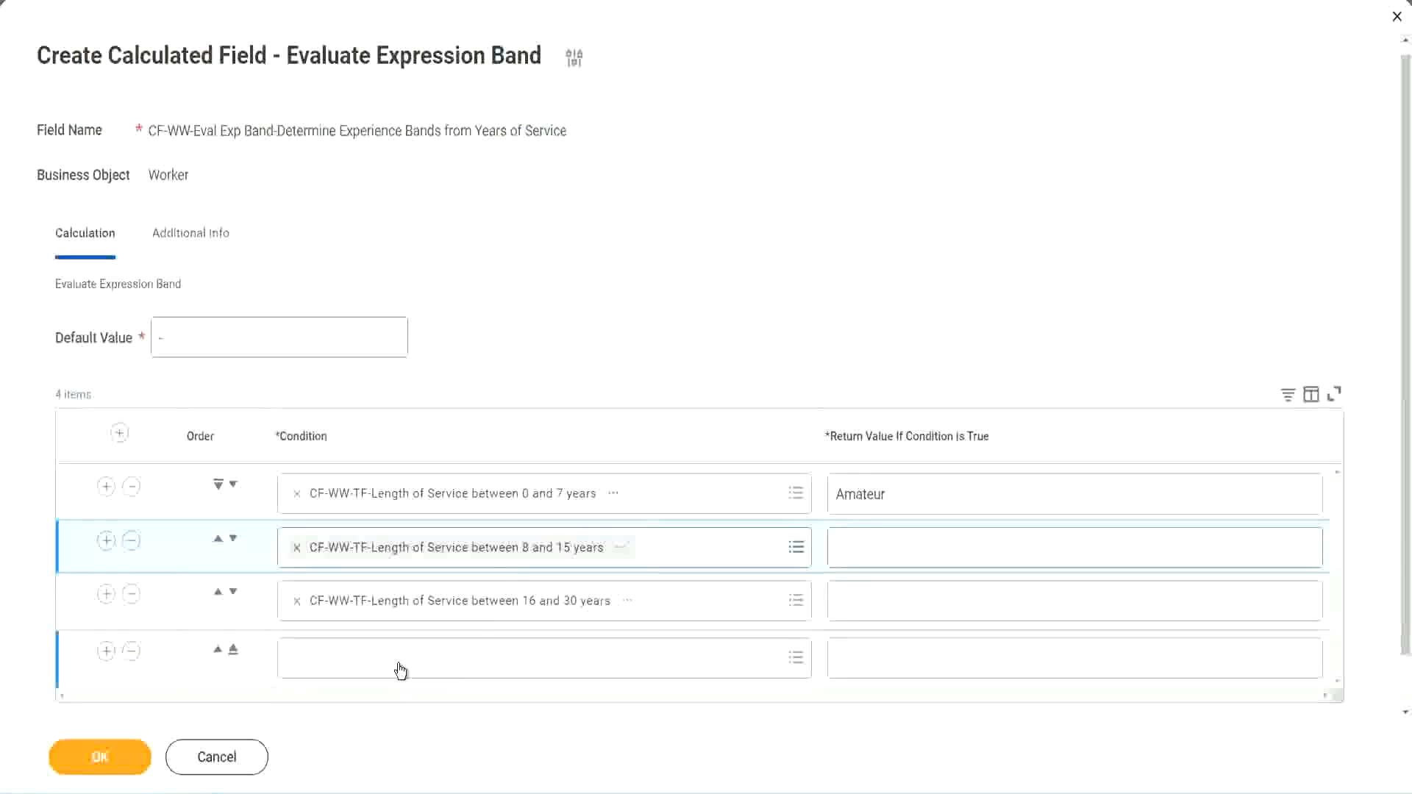
{"action": "left_click", "coordinate": [401, 671]}
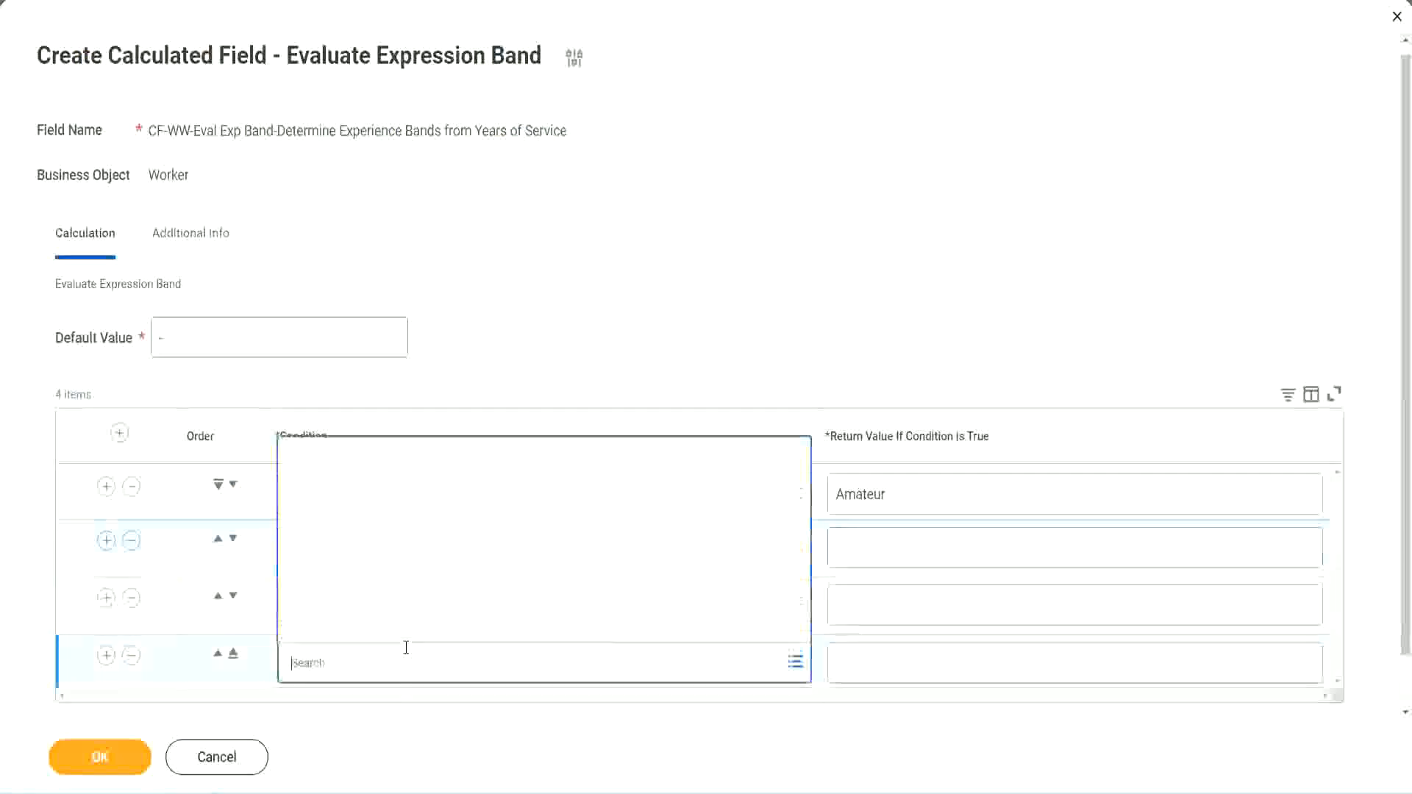
{"action": "key", "text": "ctrl+v"}
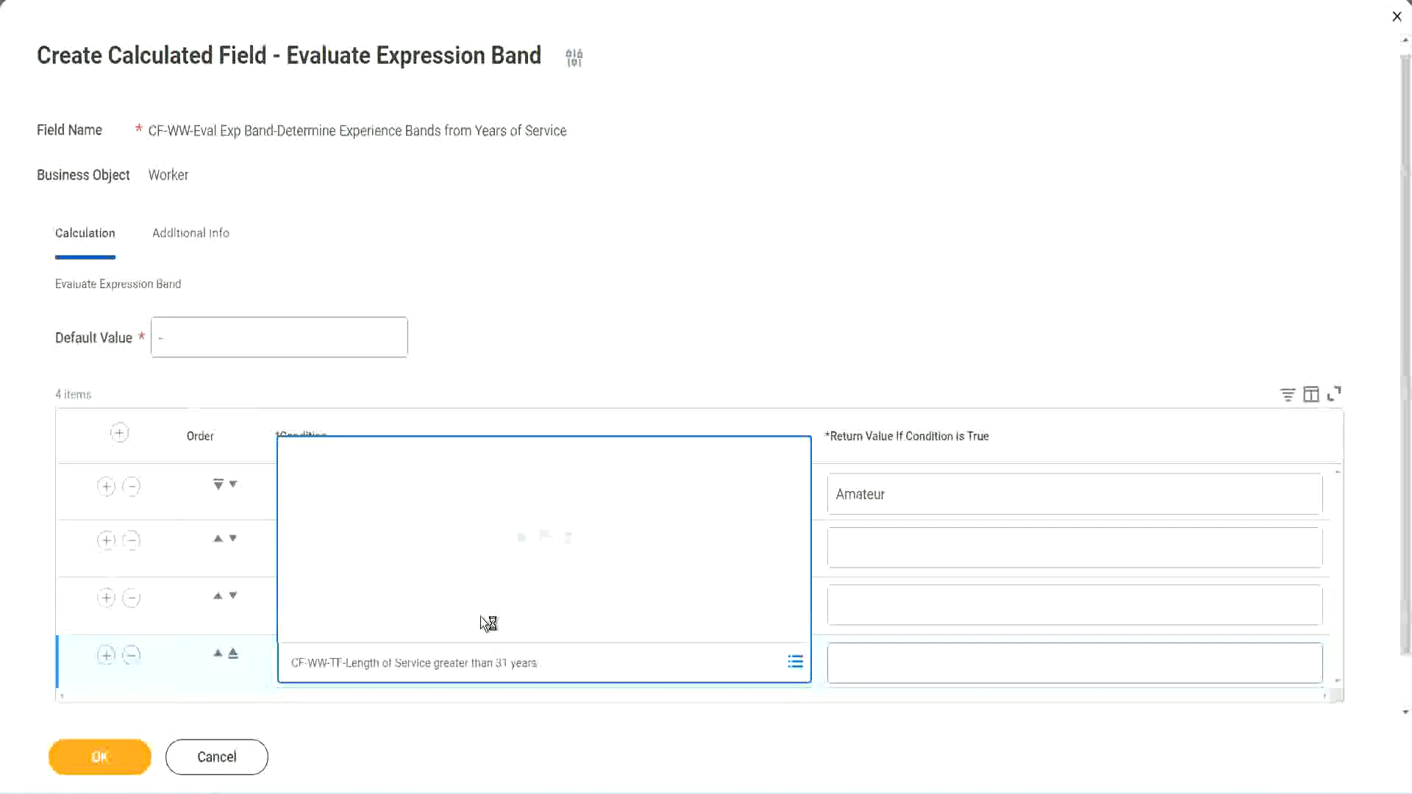
{"action": "left_click", "coordinate": [929, 662]}
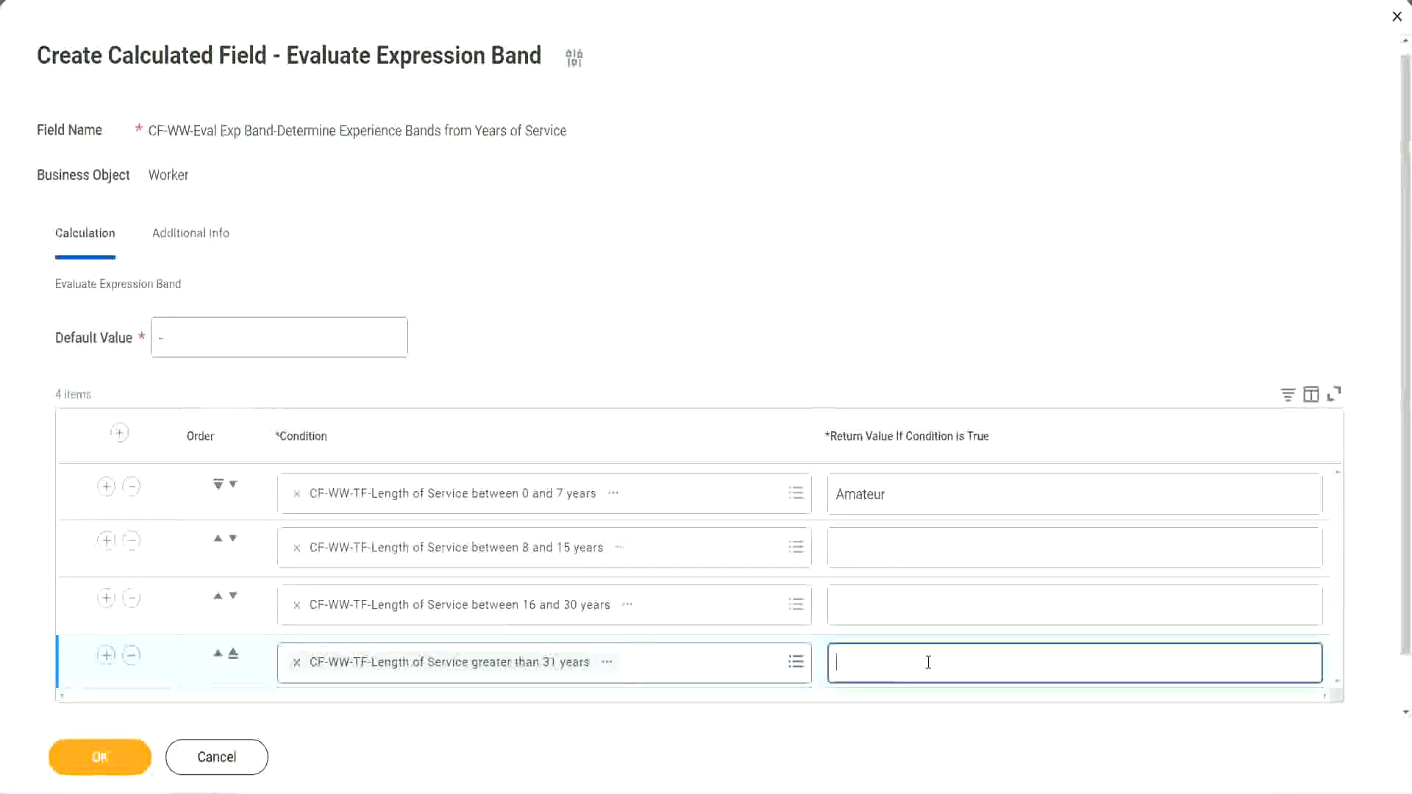
{"action": "type", "text": "Le"}
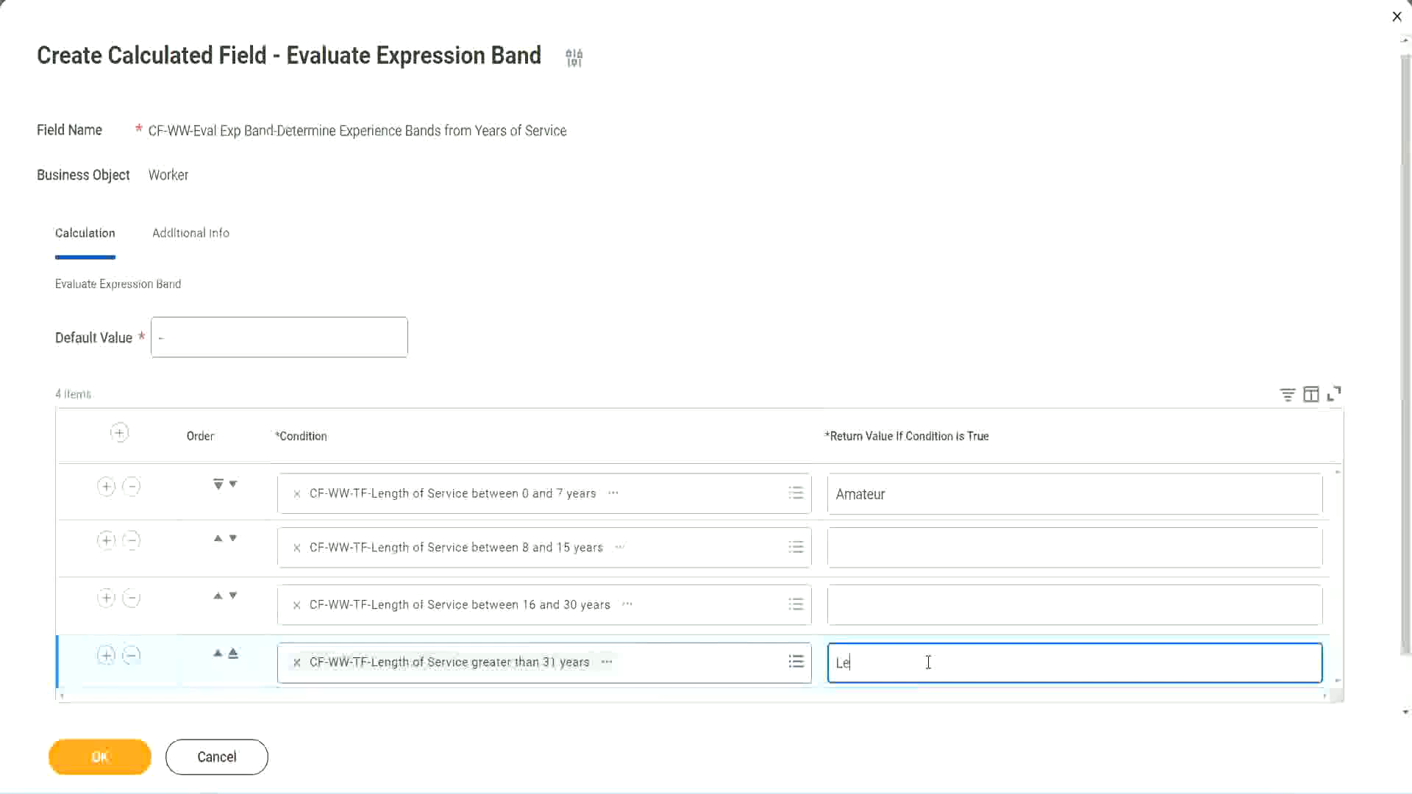
{"action": "type", "text": "gend"}
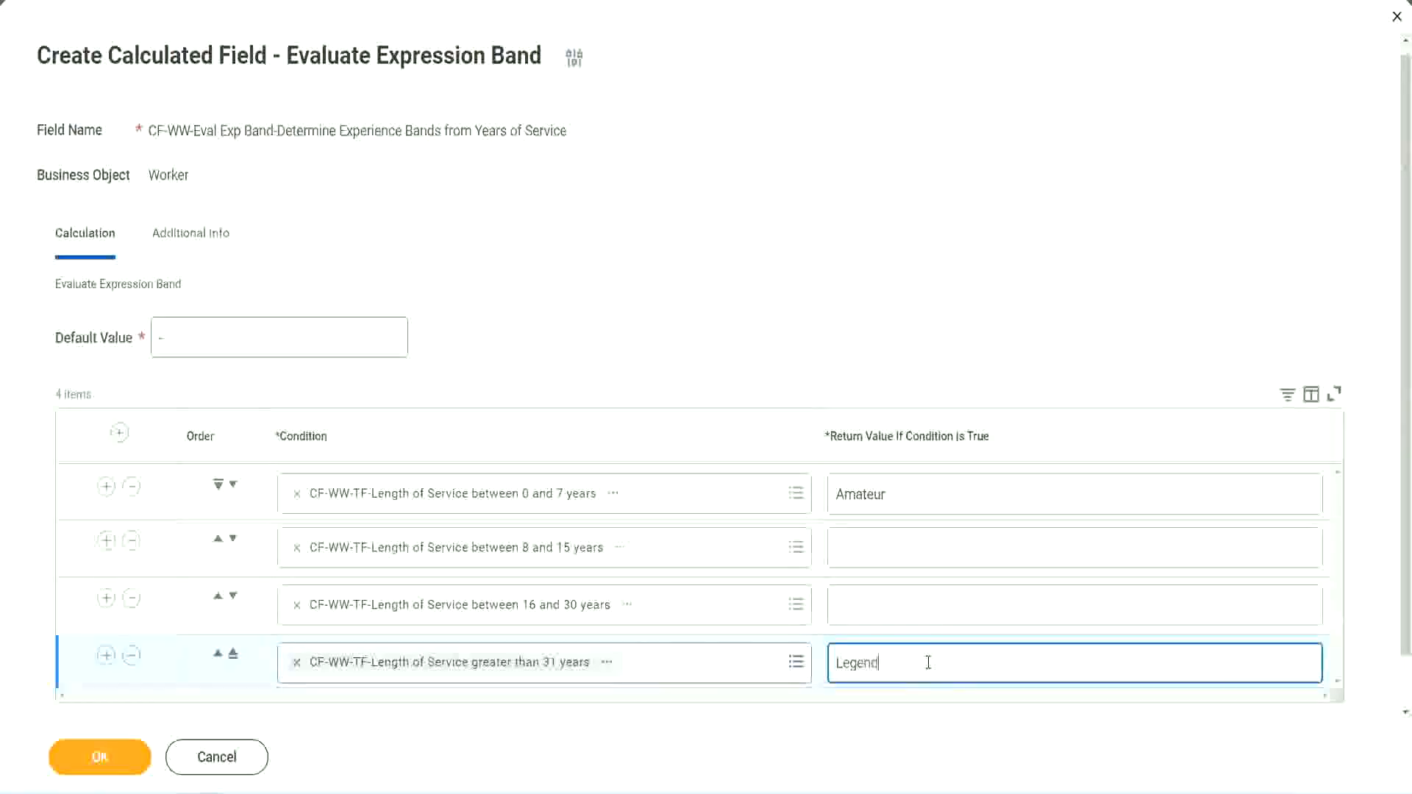
Set the return values to "Senior" for 16 to 30 years and "Experienced" for 8 to 15 years, and save the calculated field.
{"action": "left_click", "coordinate": [868, 604]}
{"action": "type", "text": "Senior"}
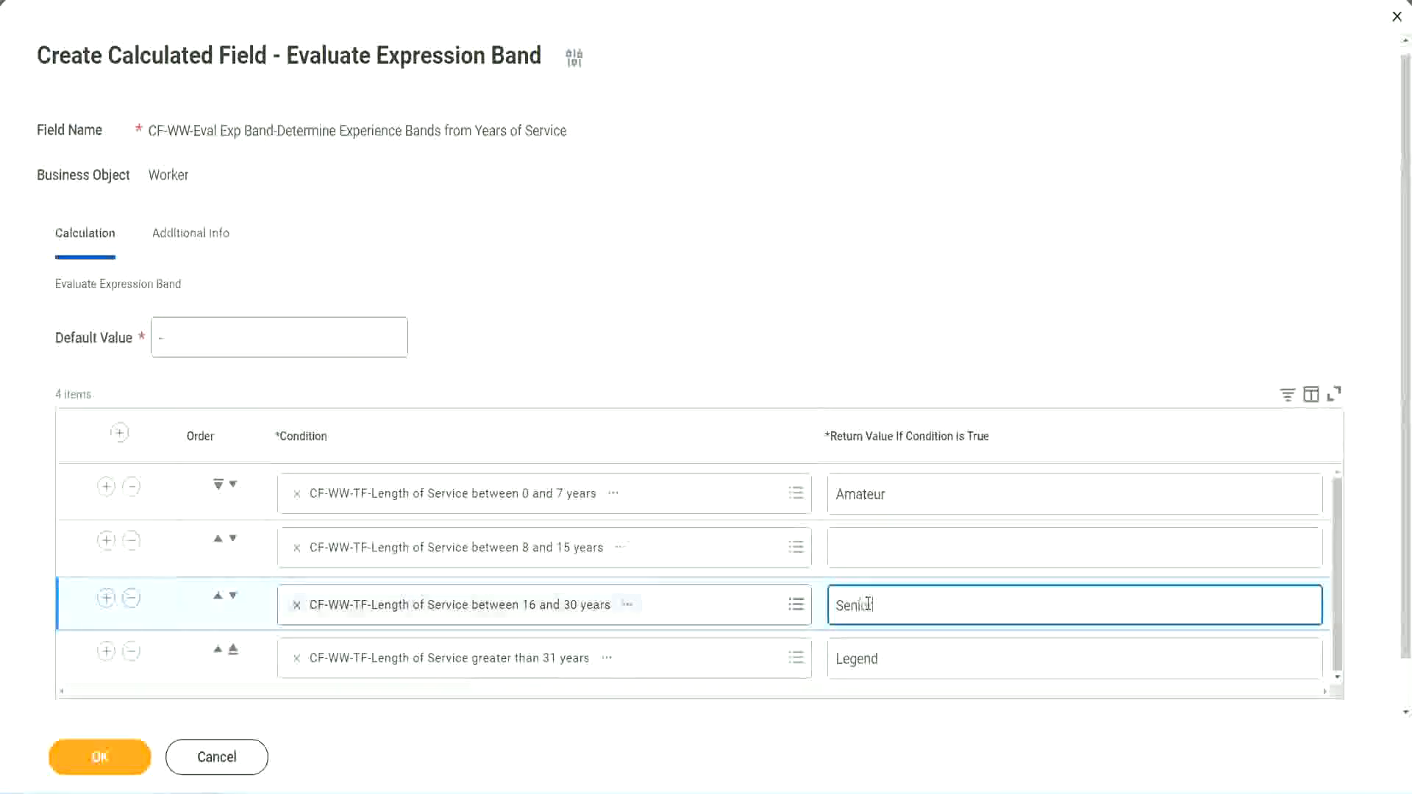
{"action": "left_click", "coordinate": [890, 550]}
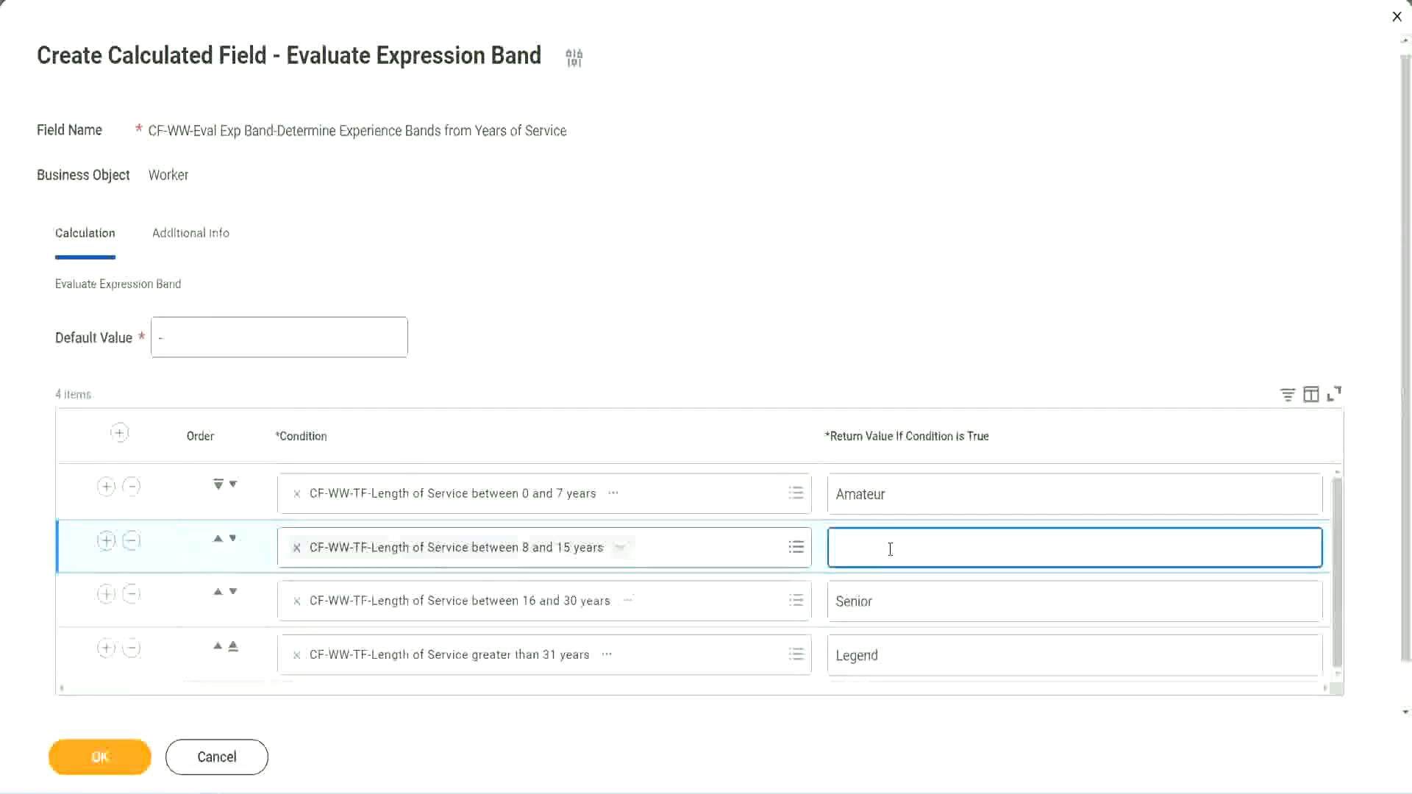
{"action": "type", "text": "Experienced"}
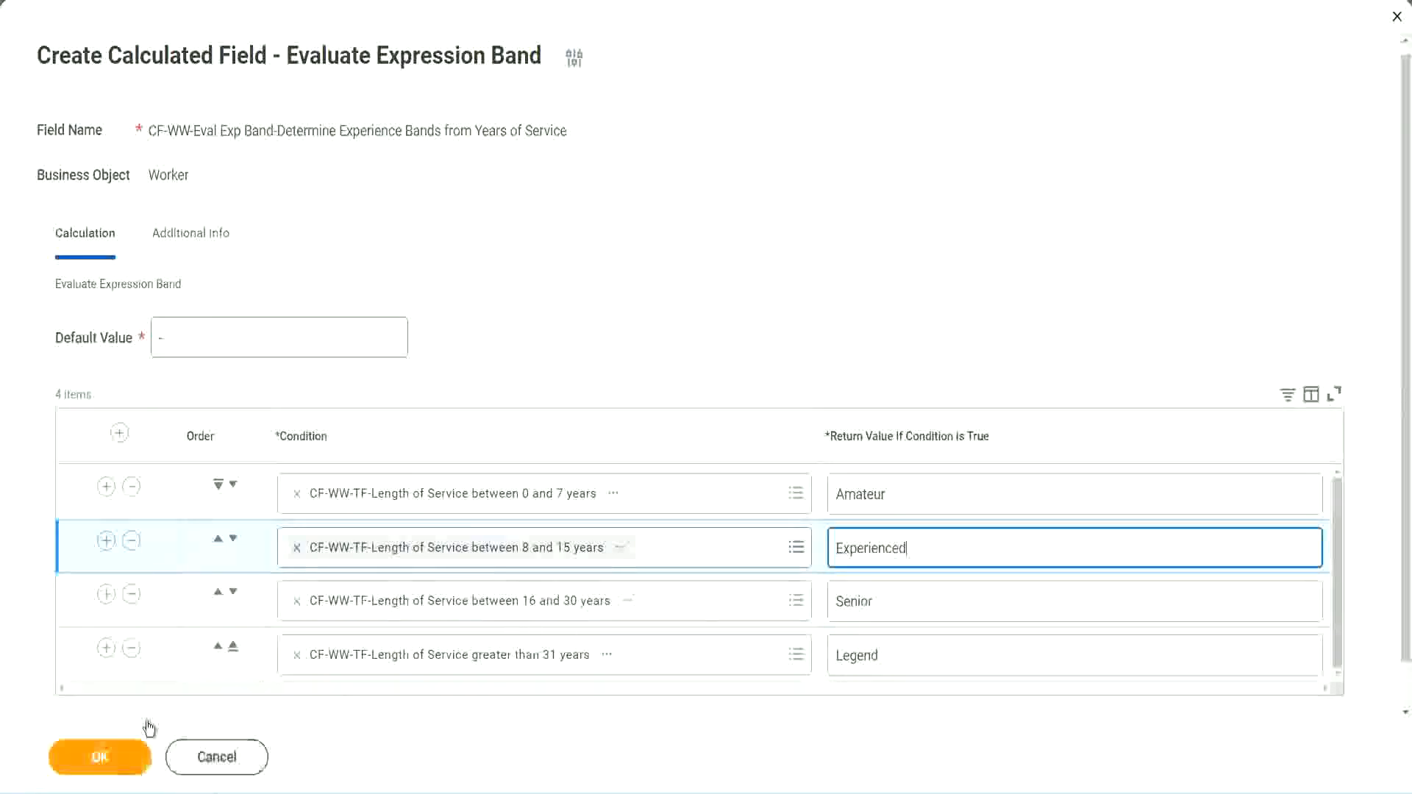
{"action": "left_click", "coordinate": [140, 749]}
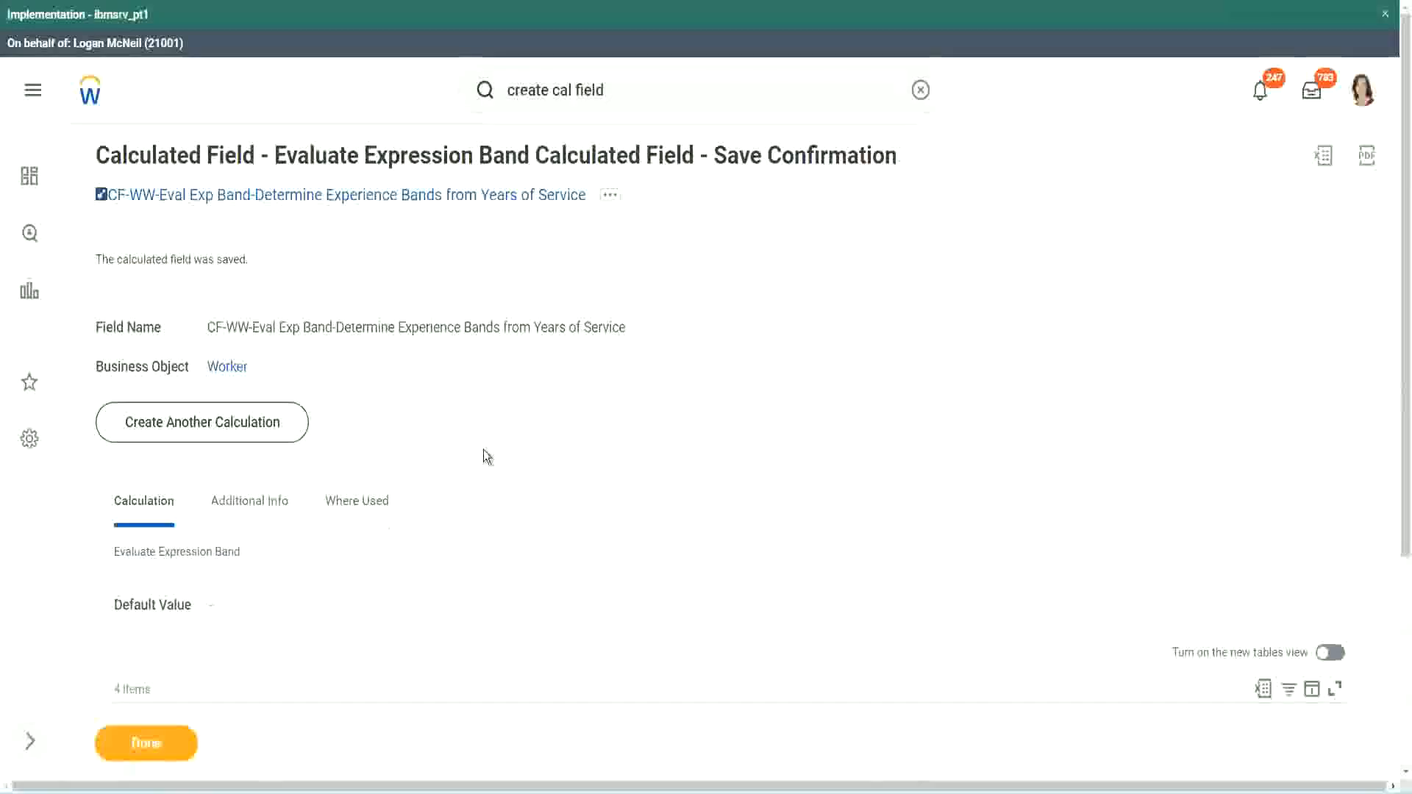
Review the return values of the four saved conditions and copy the name of the saved Evaluate Expression Band field.
{"action": "scroll", "coordinate": [483, 448], "scroll_direction": "down", "scroll_amount": 3}
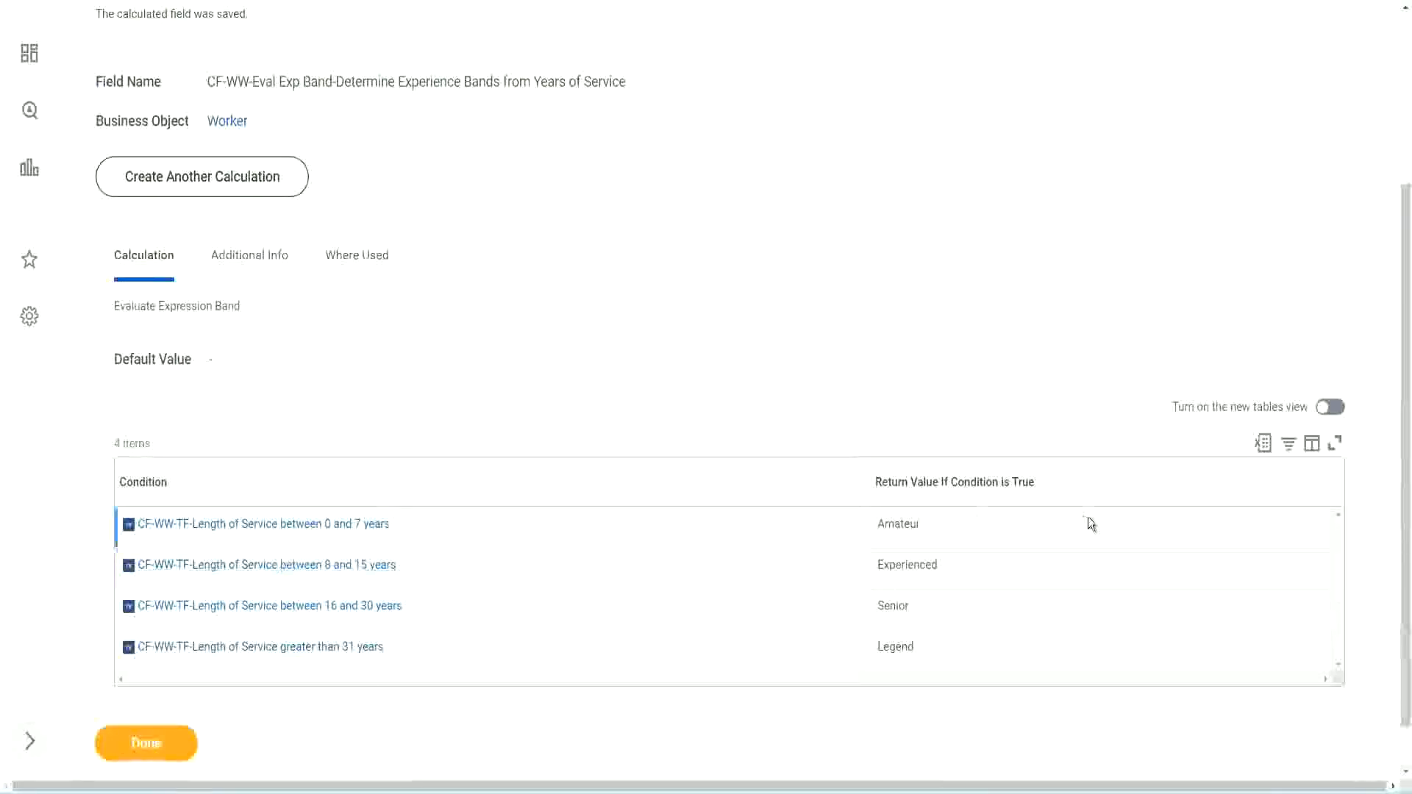
{"action": "double_click", "coordinate": [904, 521]}
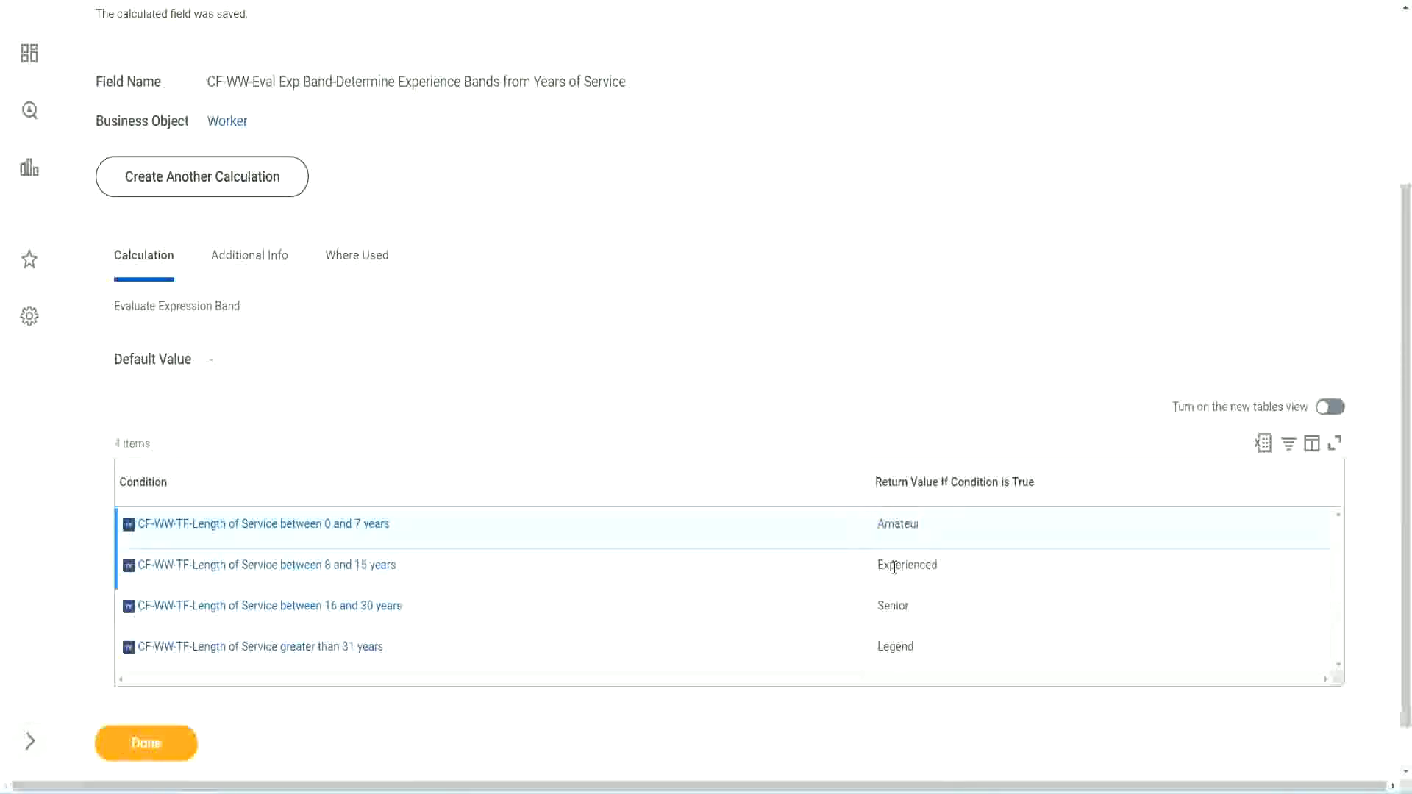
{"action": "double_click", "coordinate": [898, 566]}
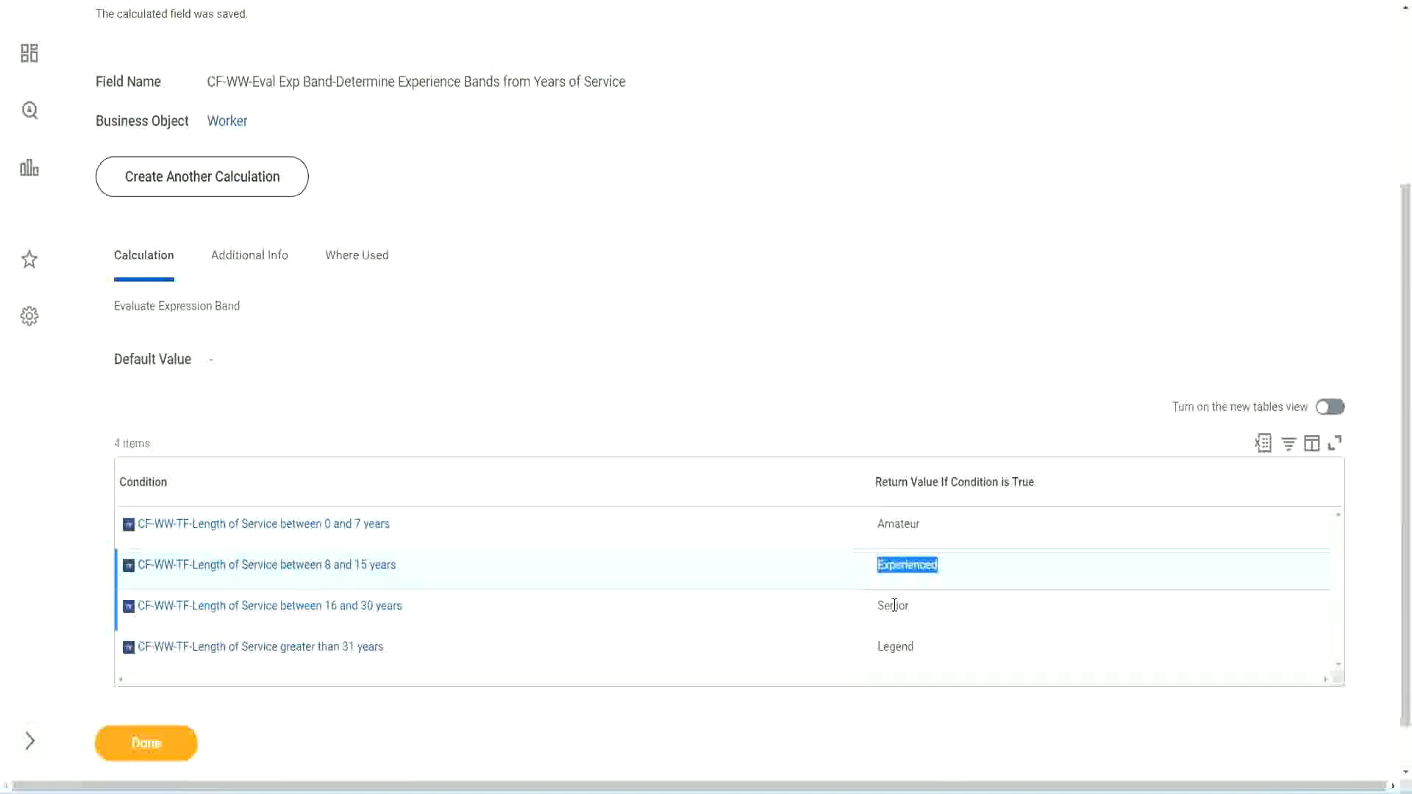
{"action": "double_click", "coordinate": [893, 605]}
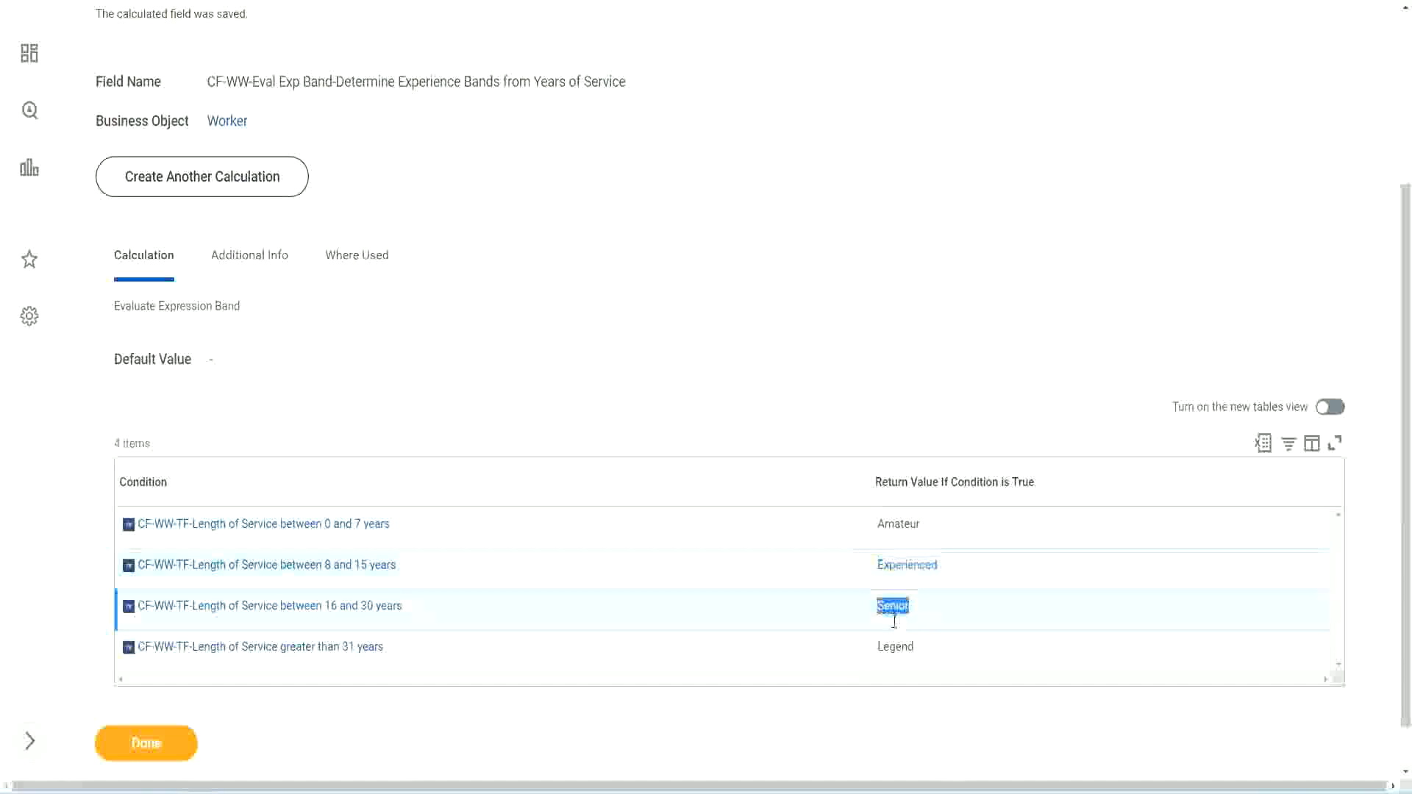
{"action": "left_click", "coordinate": [899, 641]}
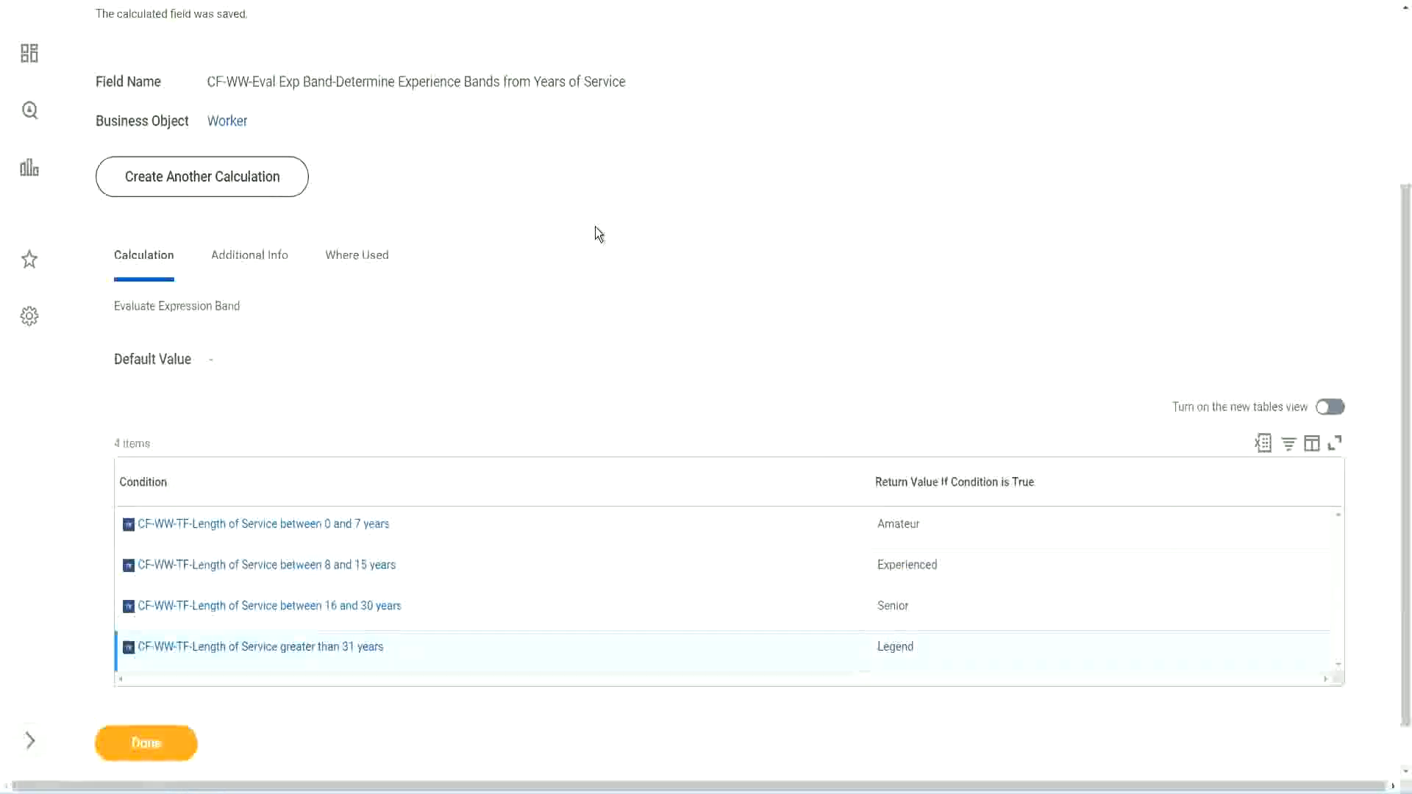
{"action": "scroll", "coordinate": [600, 233], "scroll_direction": "up", "scroll_amount": 5}
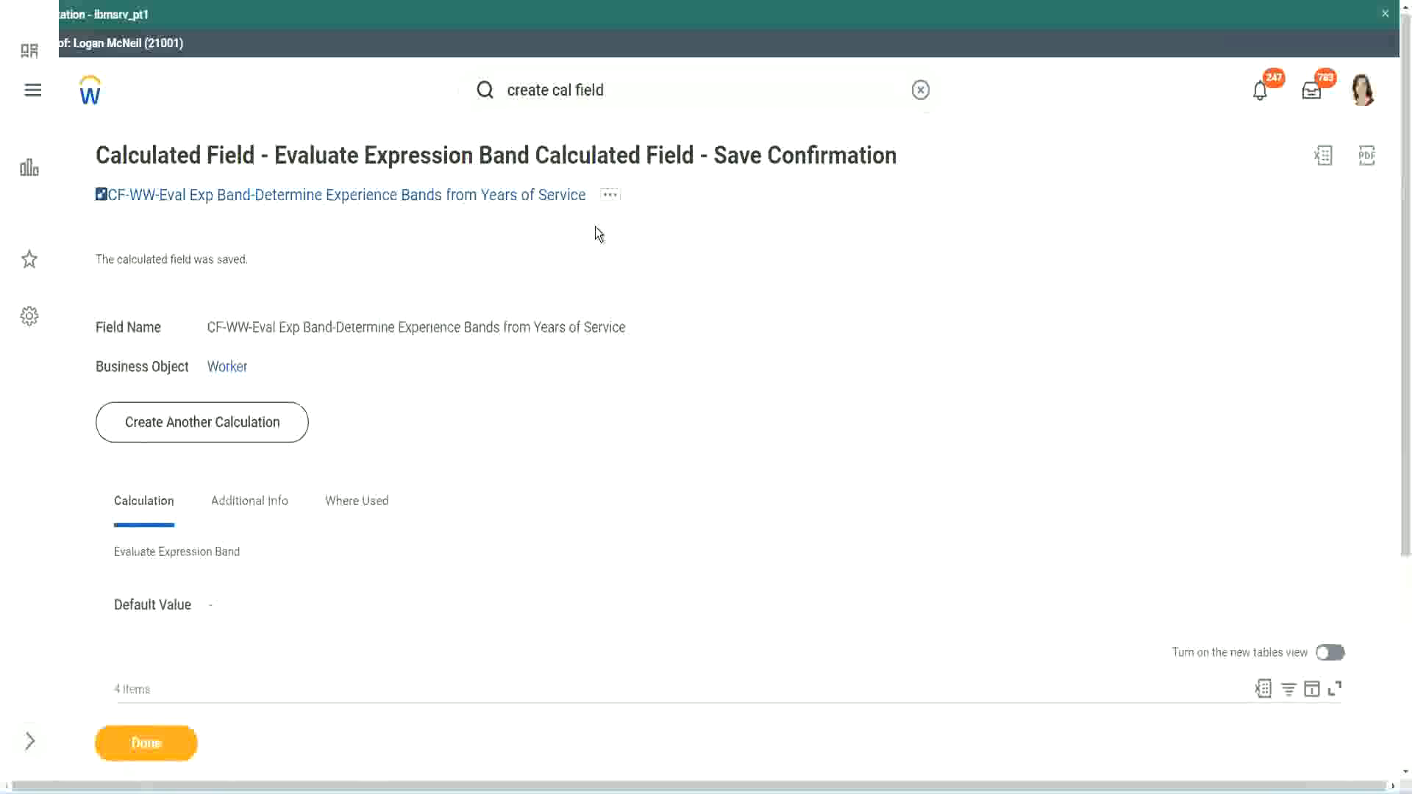
{"action": "right_click", "coordinate": [462, 201]}
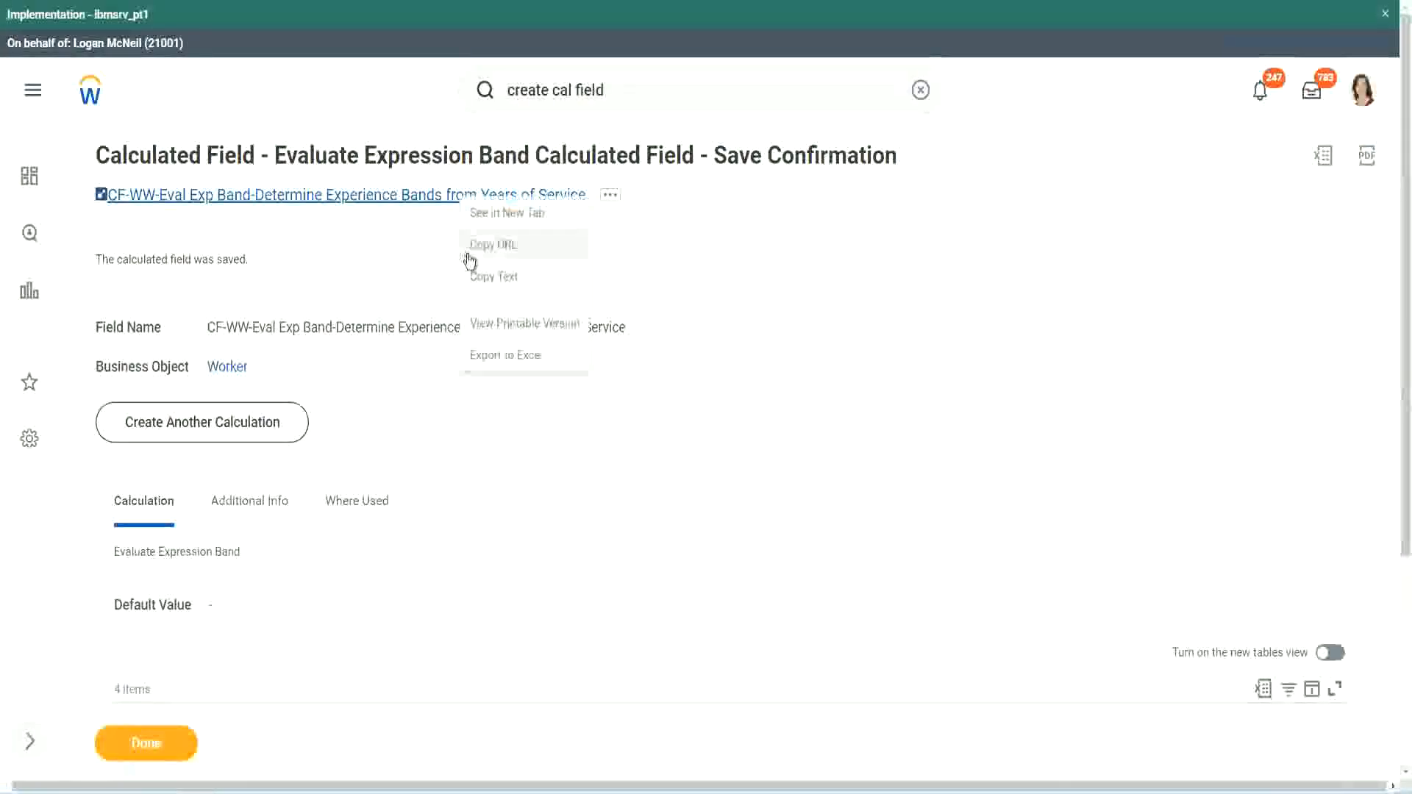
{"action": "left_click", "coordinate": [488, 278]}
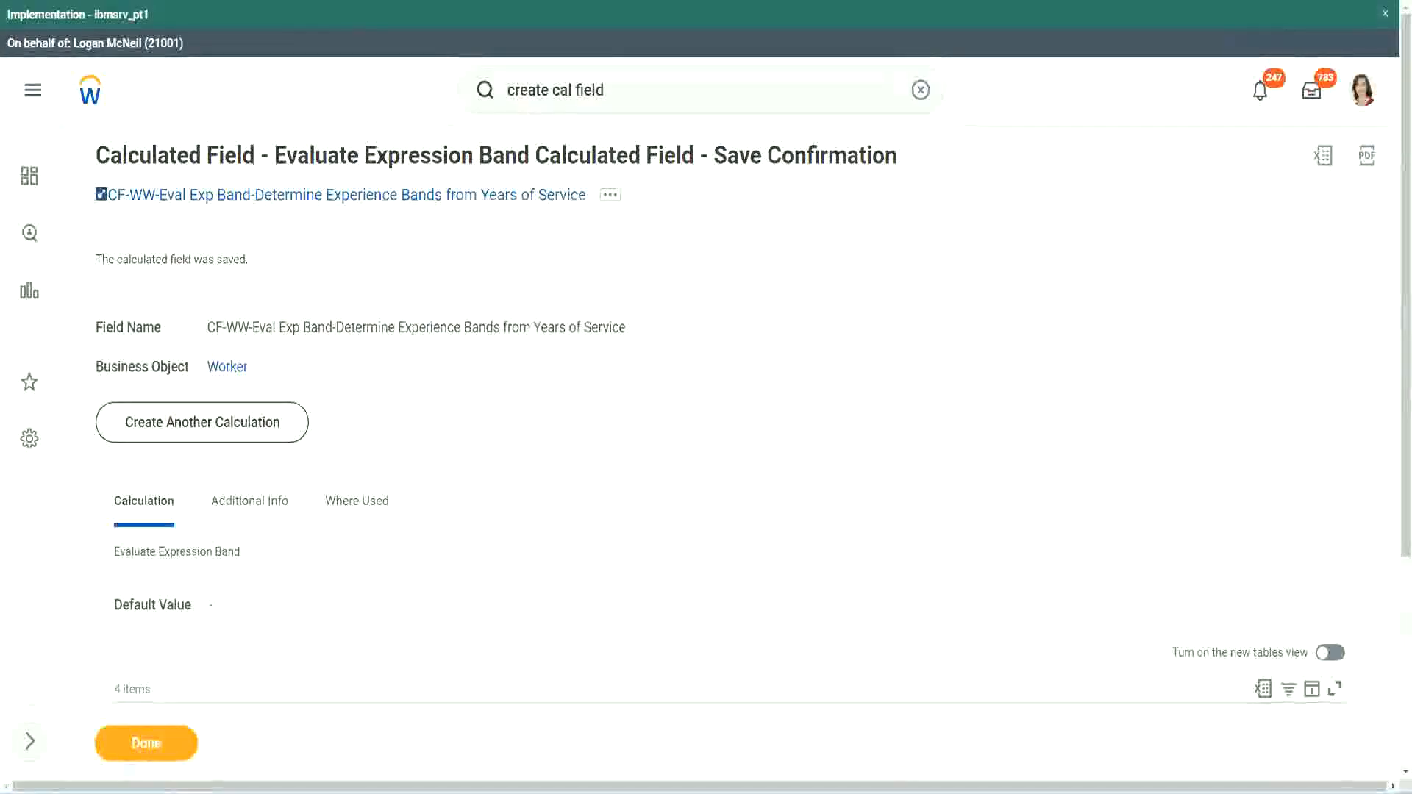
Review the saved band conditions and return values against the experience band list in the Notepad++ notes.
{"action": "scroll", "coordinate": [468, 571], "scroll_direction": "down", "scroll_amount": 3}
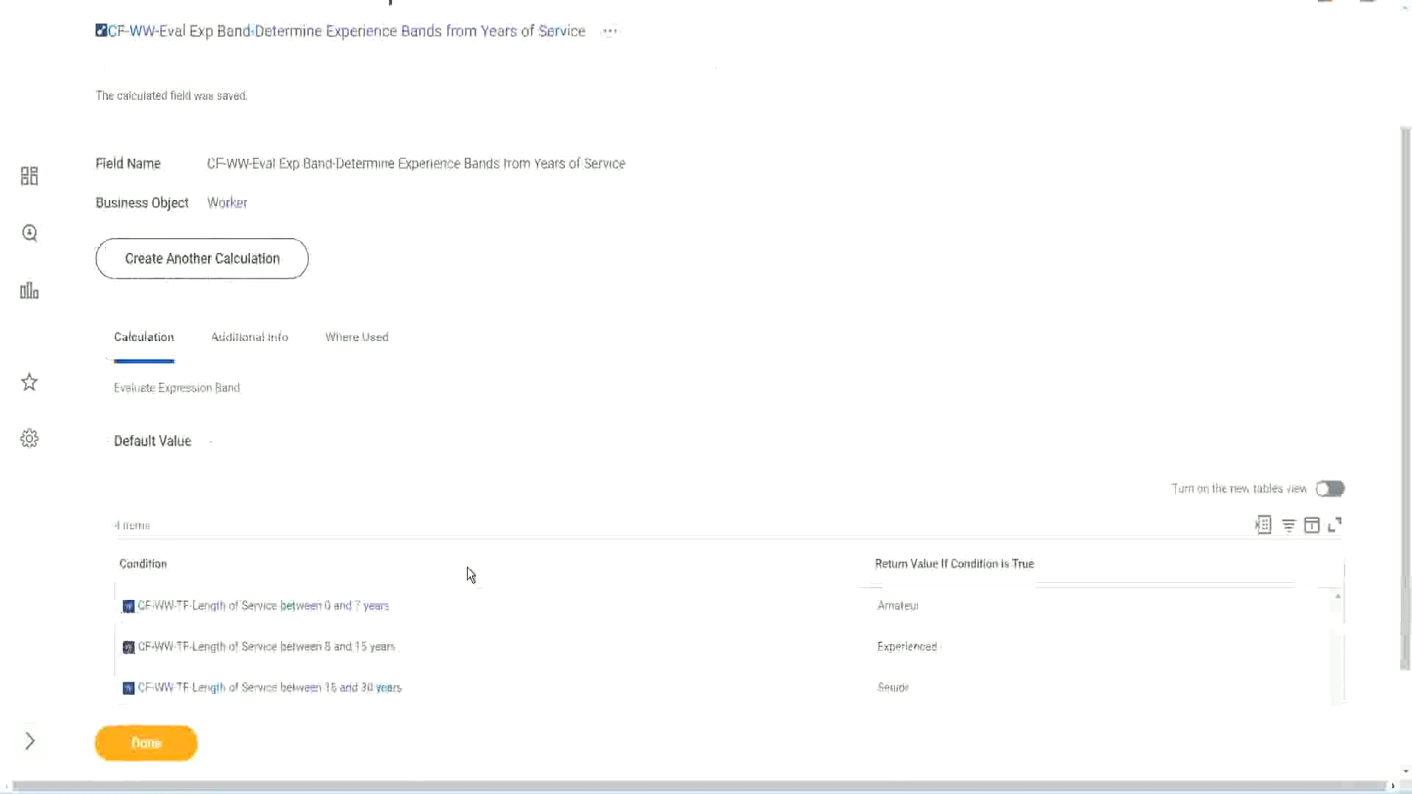
{"action": "scroll", "coordinate": [466, 568], "scroll_direction": "down", "scroll_amount": 1}
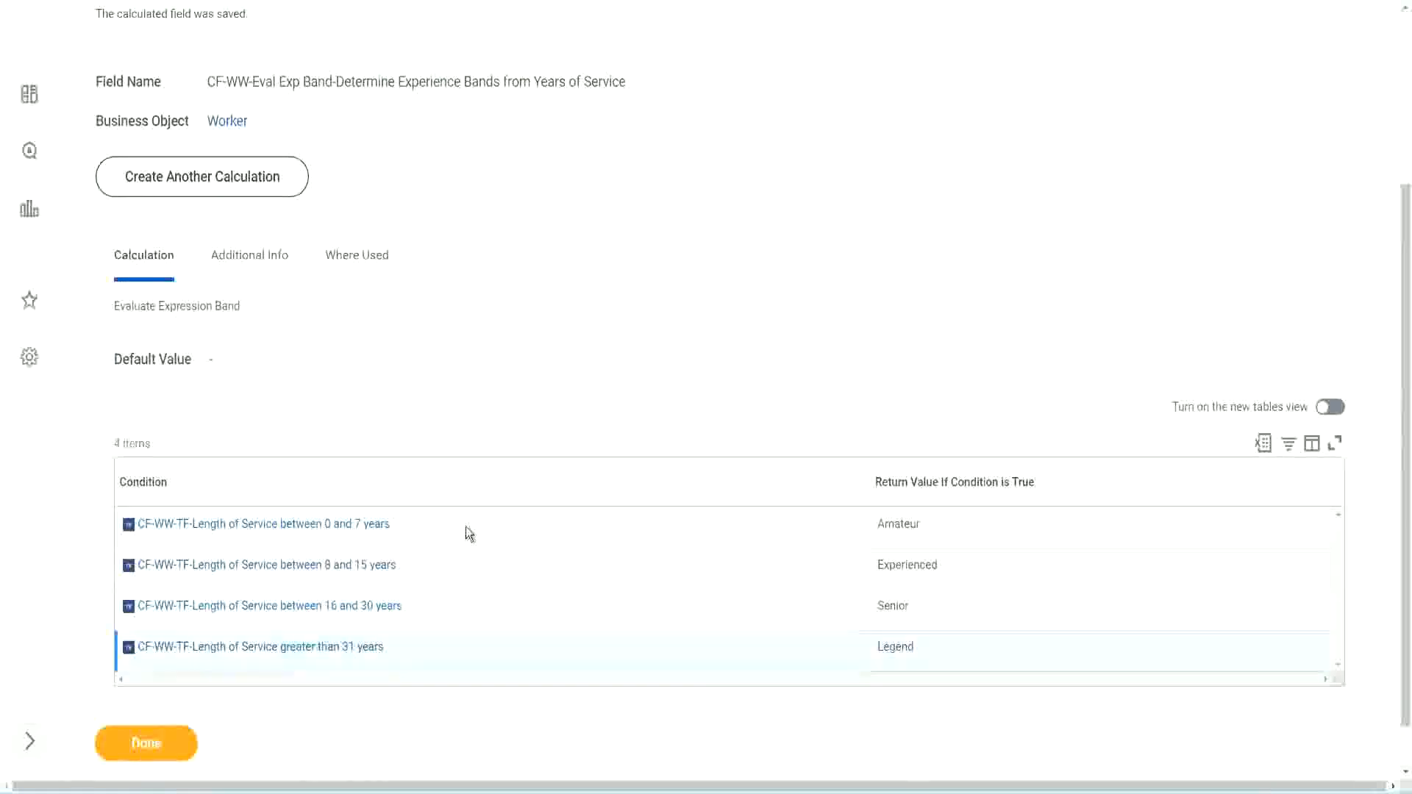
{"action": "scroll", "coordinate": [471, 527], "scroll_direction": "down", "scroll_amount": 1}
{"action": "scroll", "coordinate": [492, 331], "scroll_direction": "up", "scroll_amount": 2}
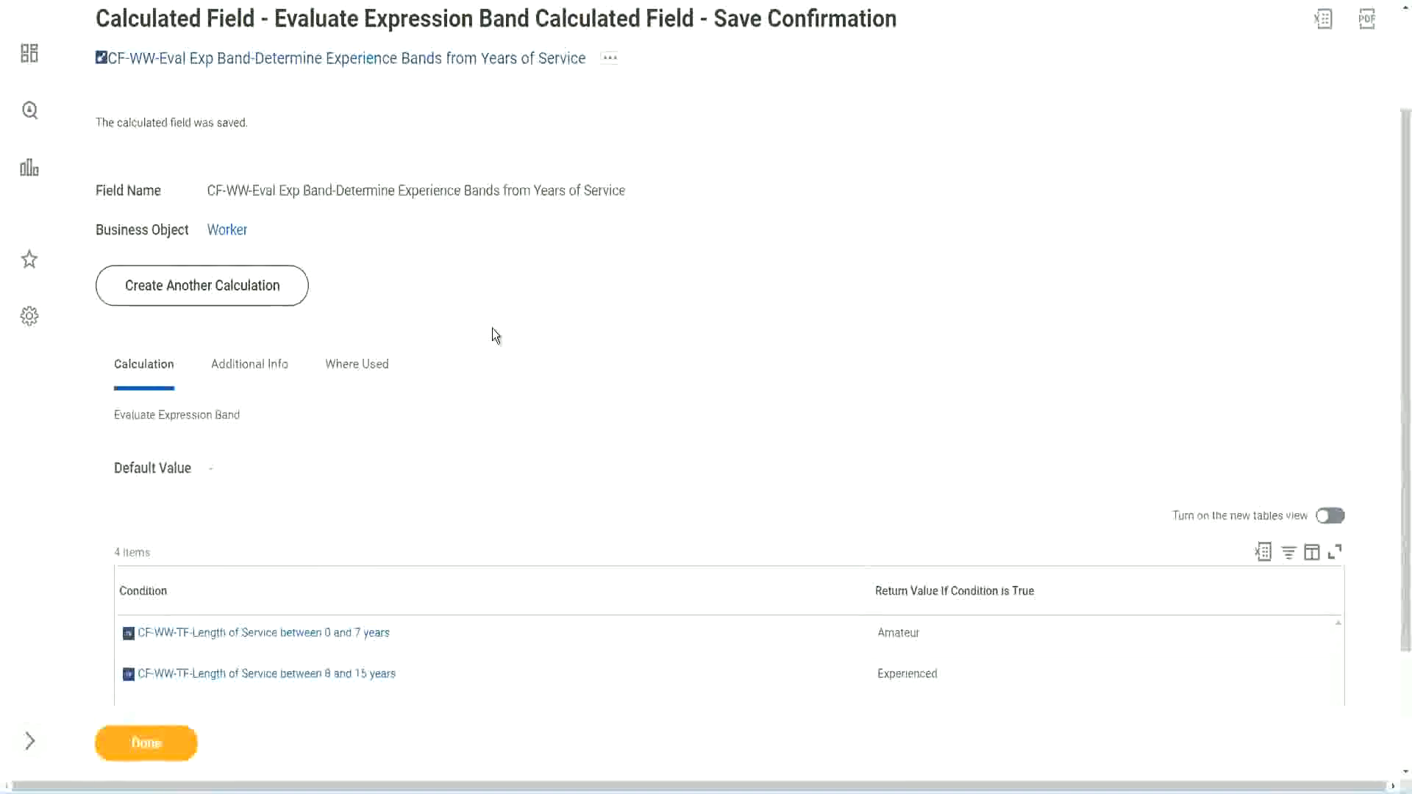
{"action": "scroll", "coordinate": [492, 328], "scroll_direction": "down", "scroll_amount": 2}
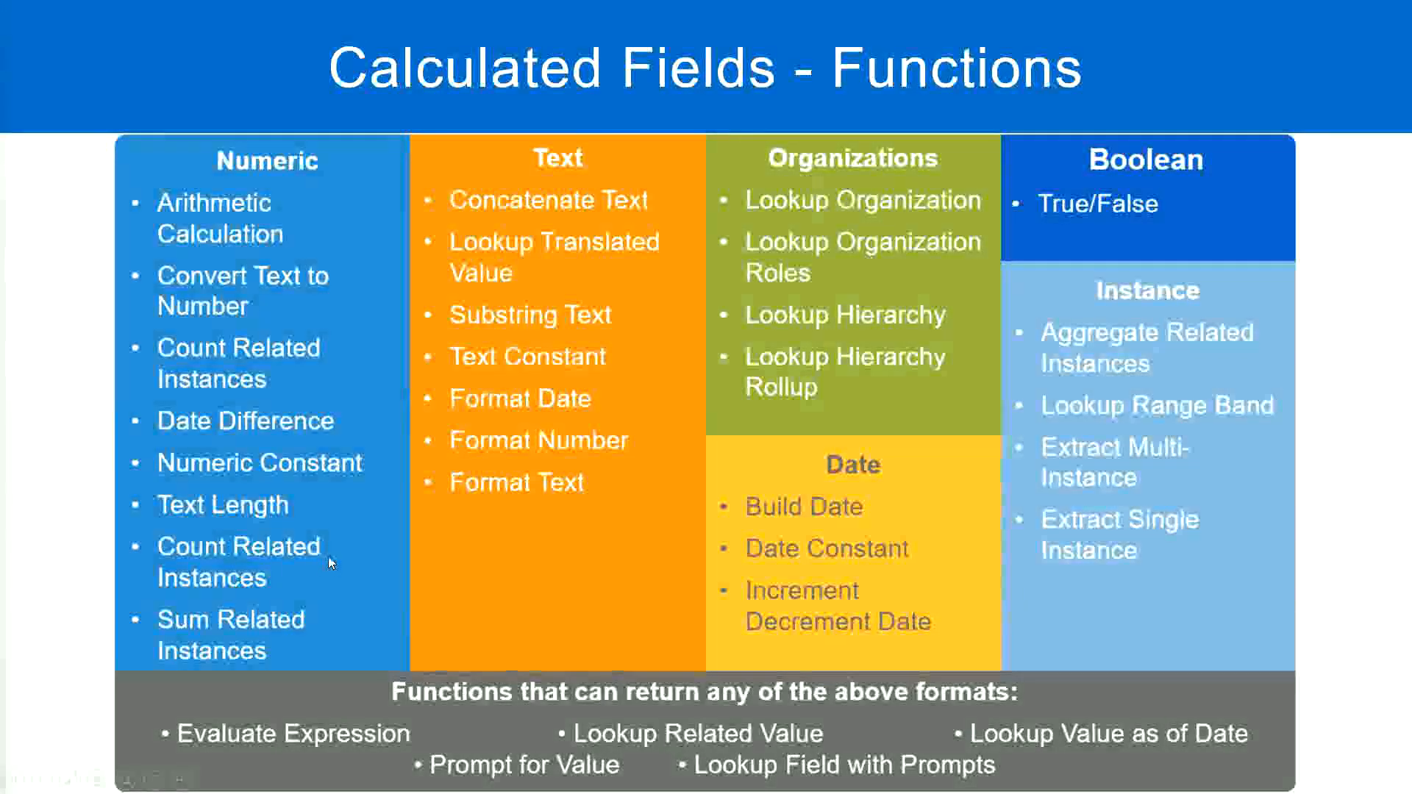
{"action": "key", "text": "alt+Tab"}
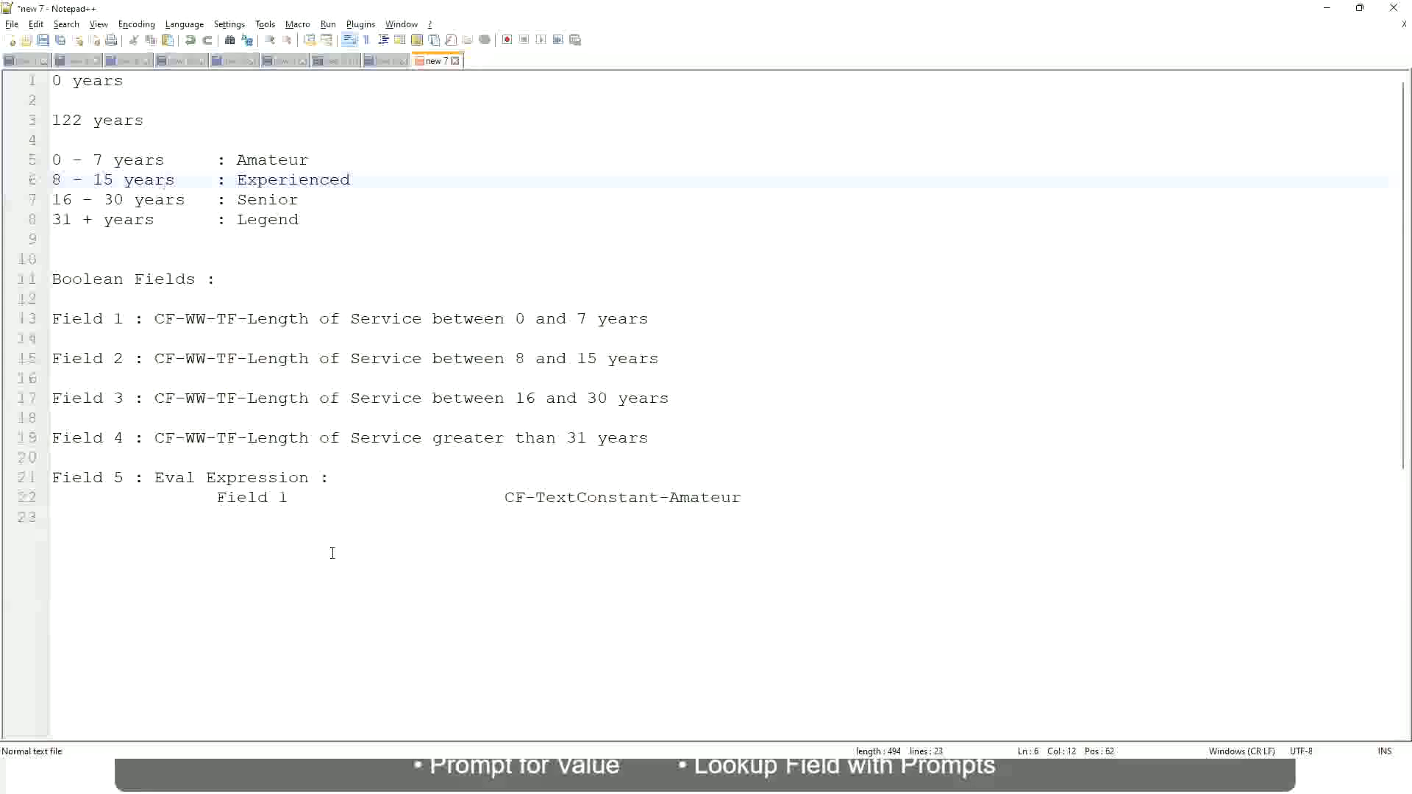
{"action": "key", "text": "alt+Tab"}
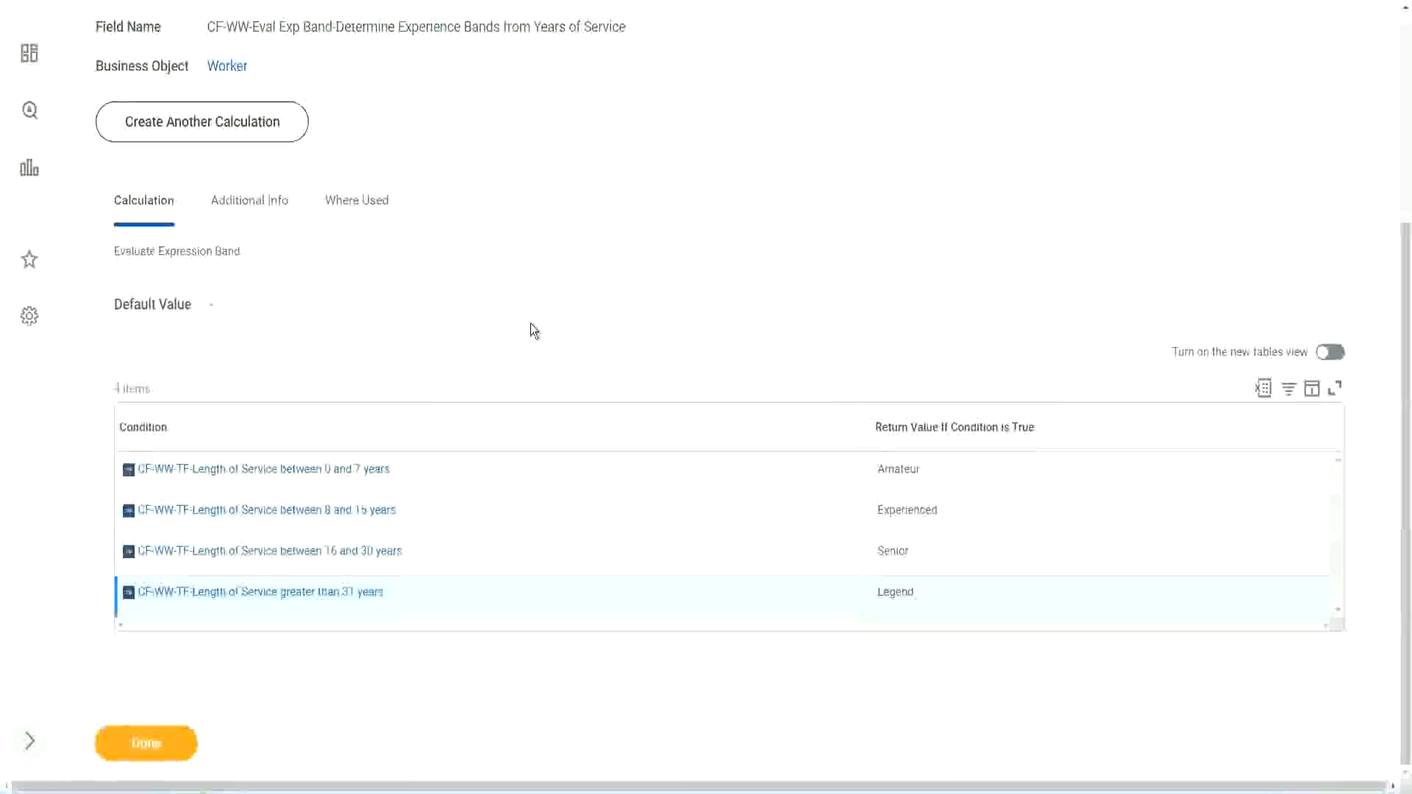
{"action": "scroll", "coordinate": [531, 324], "scroll_direction": "up", "scroll_amount": 1}
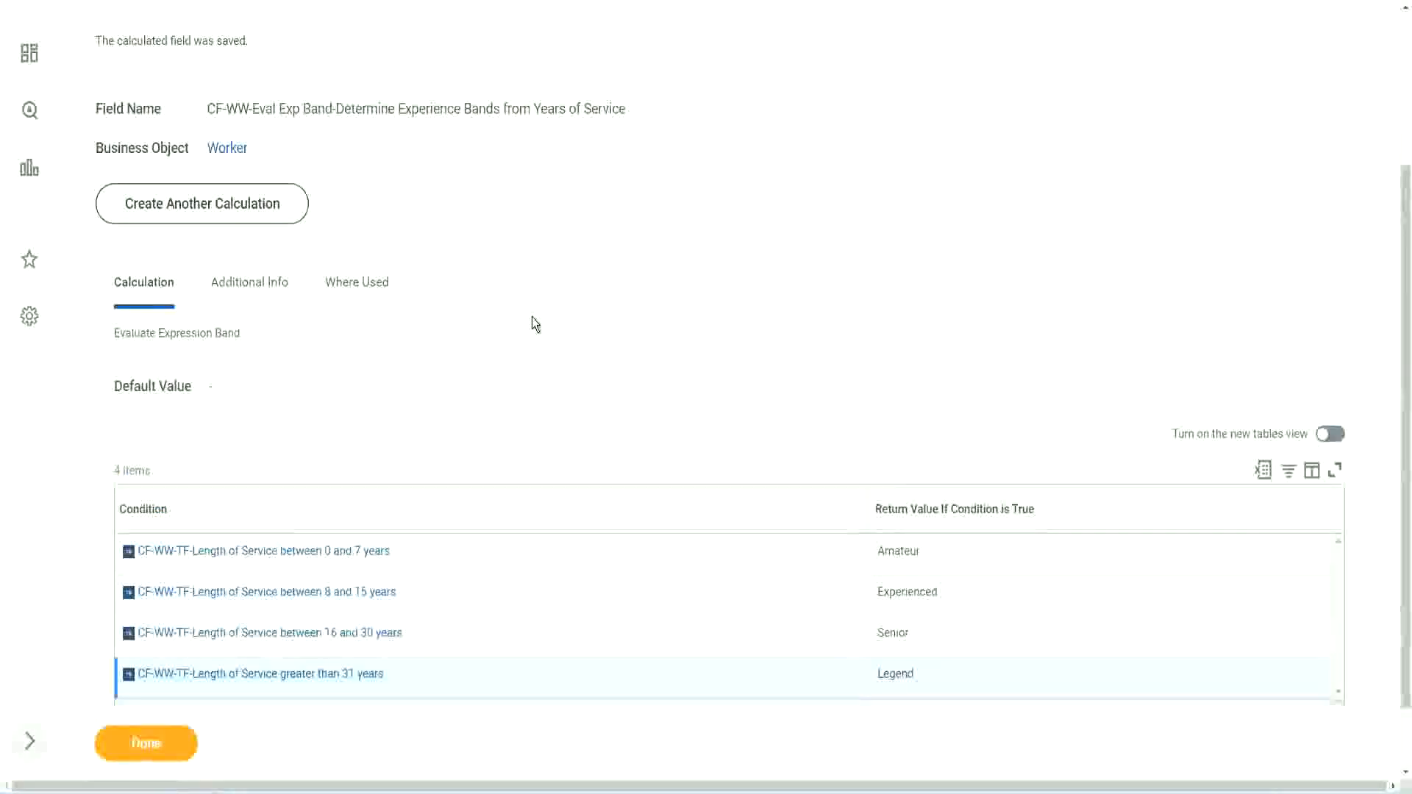
{"action": "scroll", "coordinate": [533, 322], "scroll_direction": "up", "scroll_amount": 3}
{"action": "scroll", "coordinate": [532, 322], "scroll_direction": "down", "scroll_amount": 4}
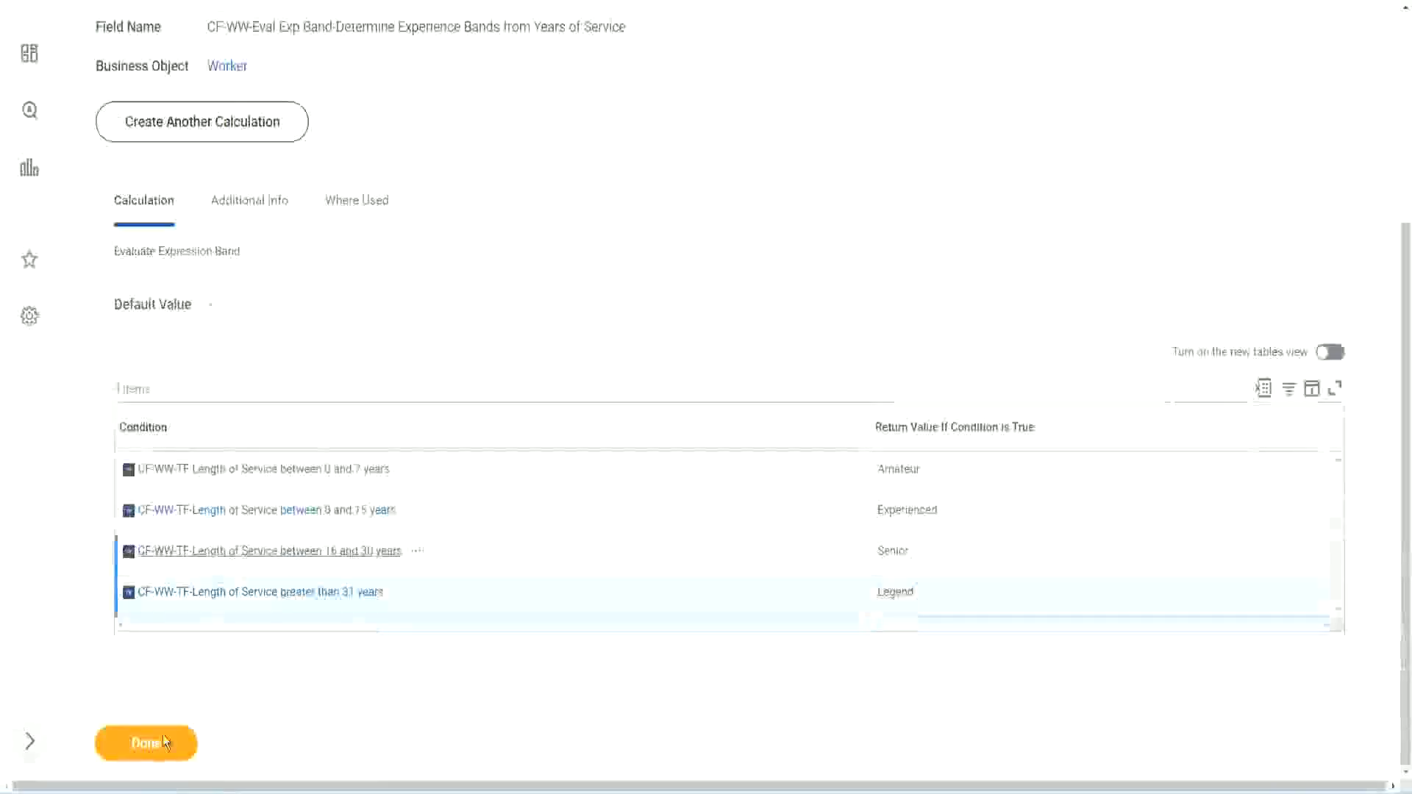
Finish the calculated field's save confirmation and open the custom report "WW Employee Details" for editing.
{"action": "left_click", "coordinate": [147, 747]}
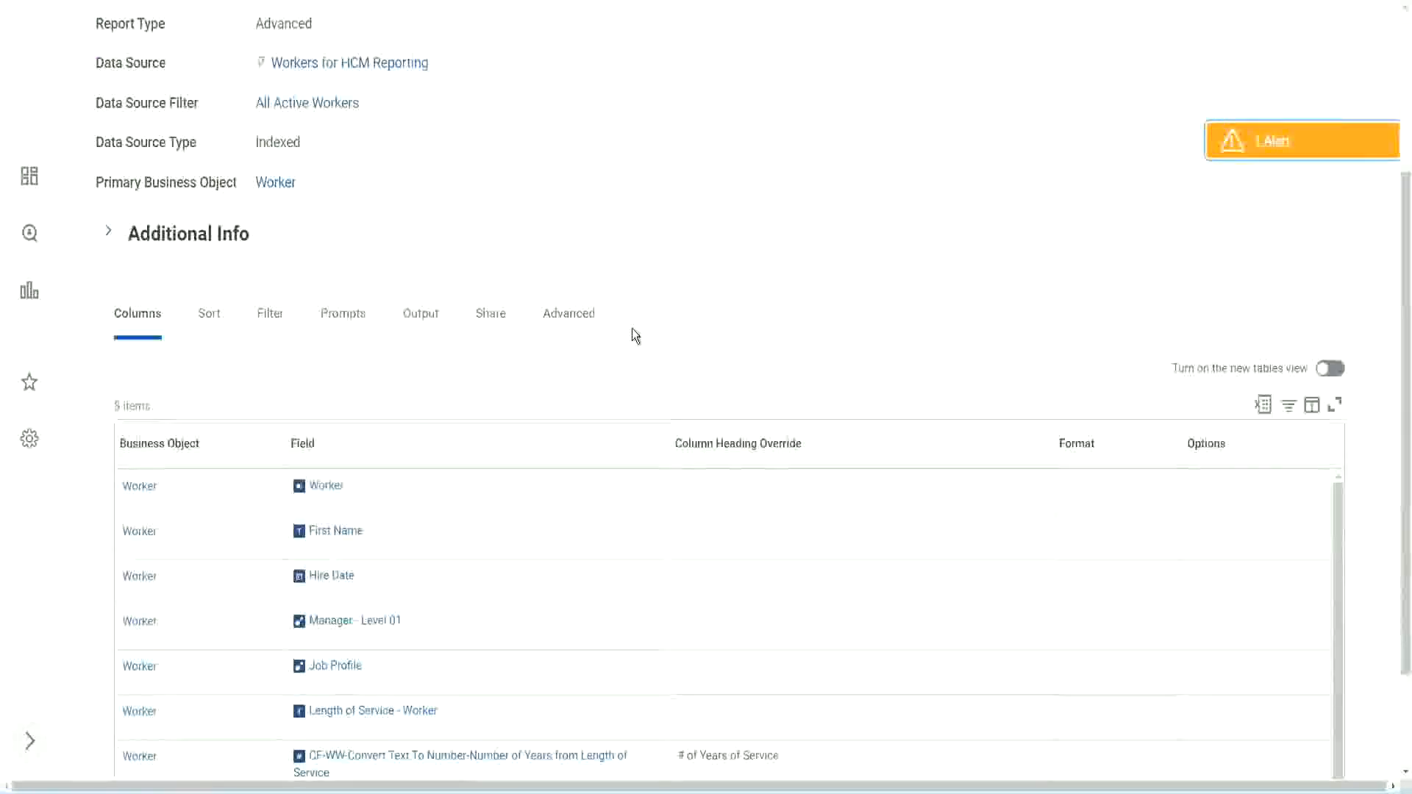
{"action": "left_click", "coordinate": [488, 155]}
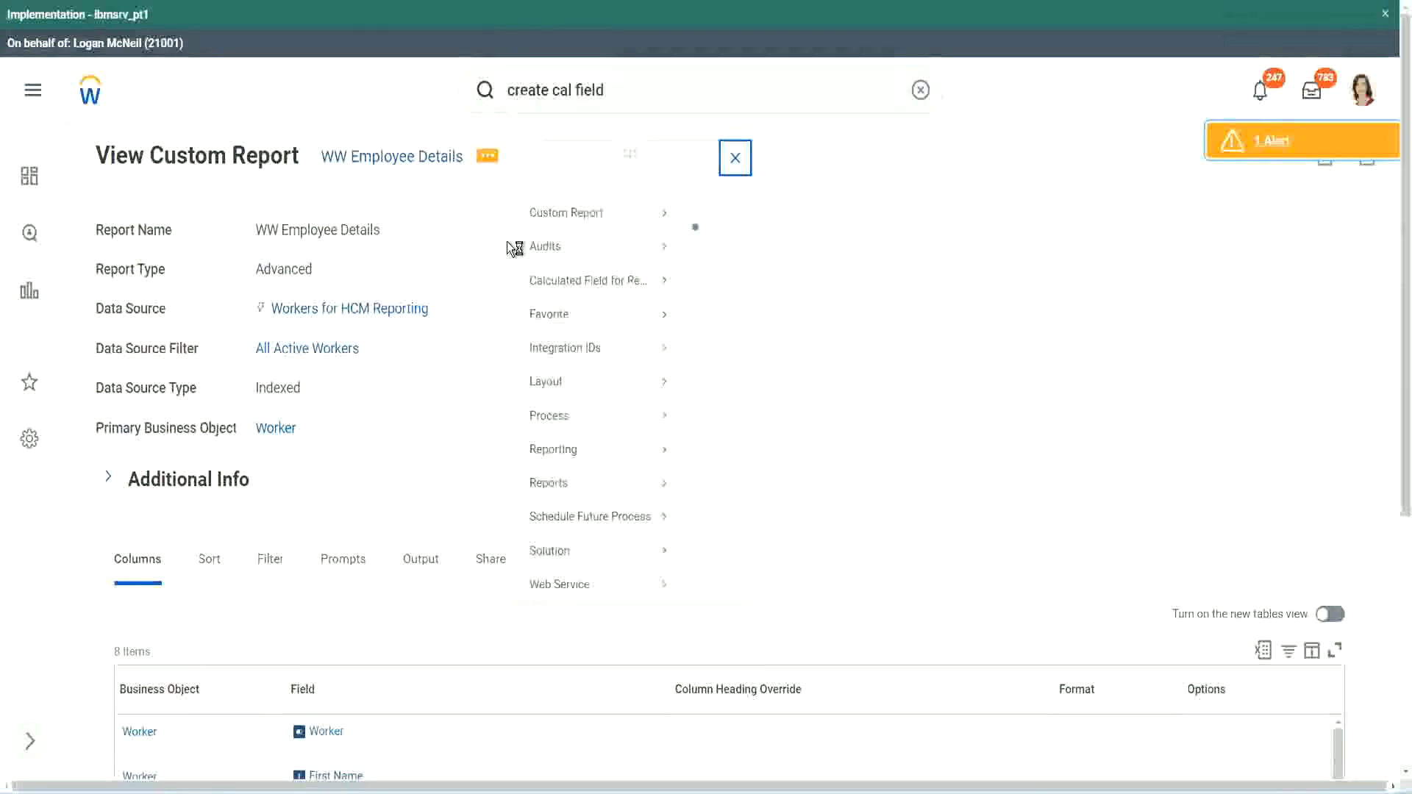
{"action": "mouse_move", "coordinate": [567, 236]}
{"action": "left_click", "coordinate": [717, 239]}
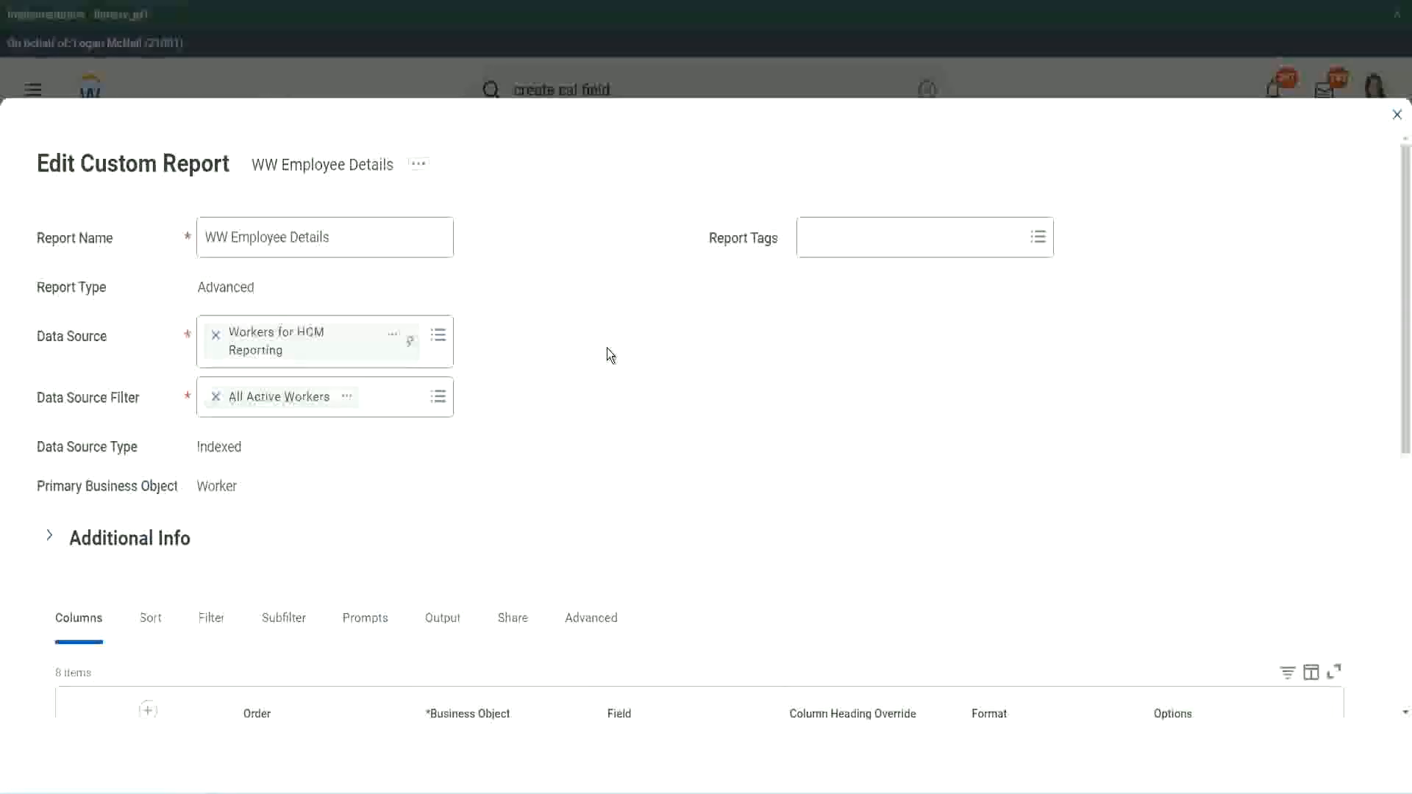
Add a new row below the "Experience Bands" column at the end of the report's column list.
{"action": "scroll", "coordinate": [606, 347], "scroll_direction": "down", "scroll_amount": 9}
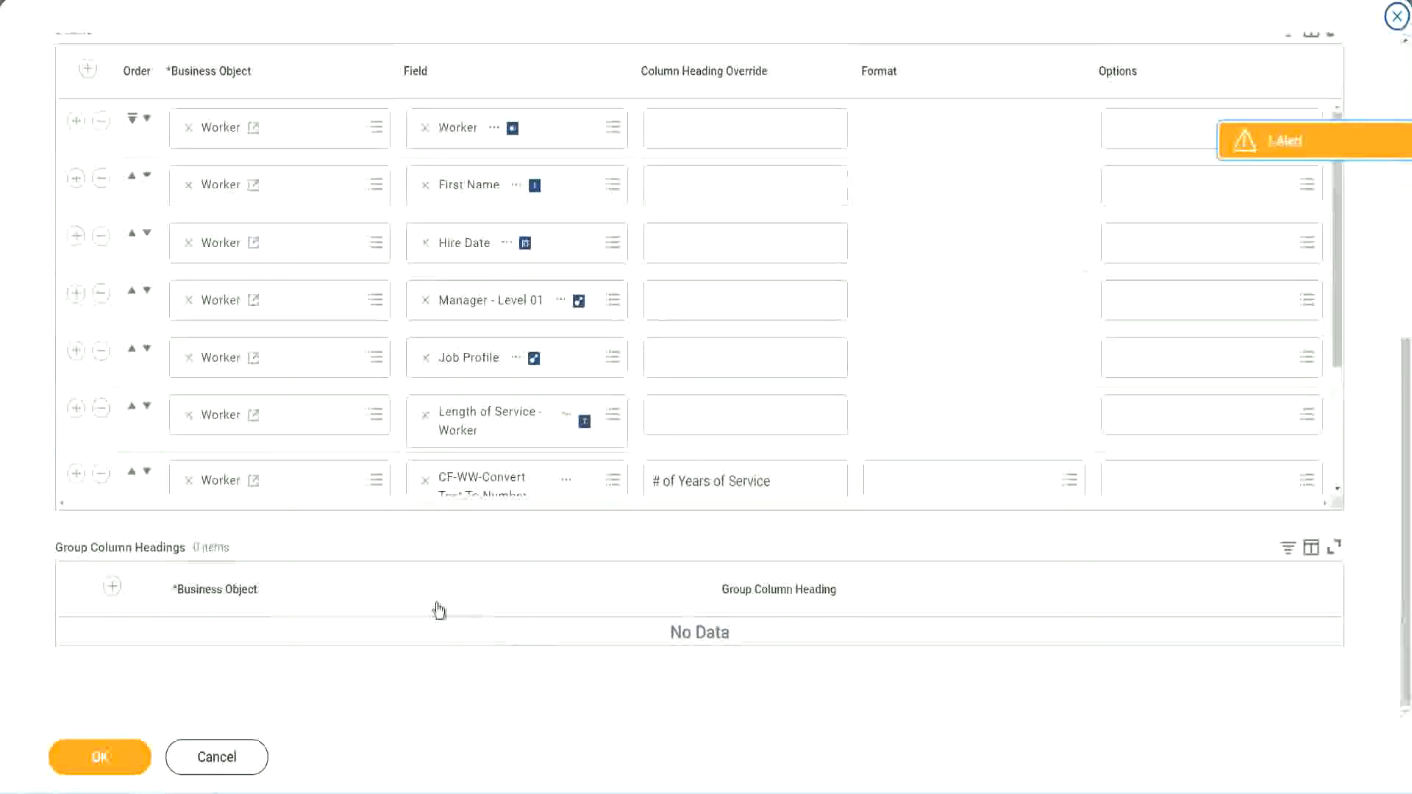
{"action": "scroll", "coordinate": [258, 403], "scroll_direction": "down", "scroll_amount": 3}
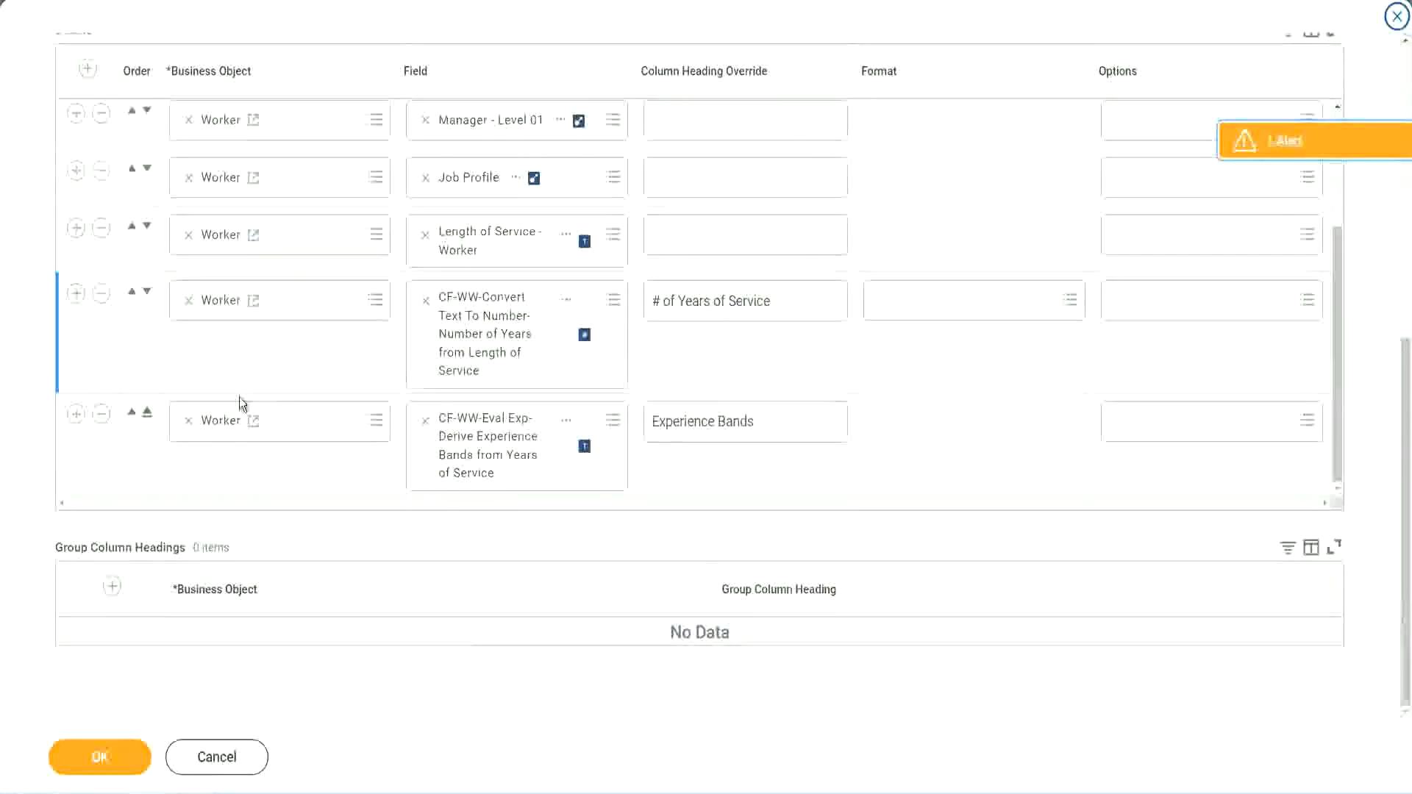
{"action": "left_click", "coordinate": [78, 417]}
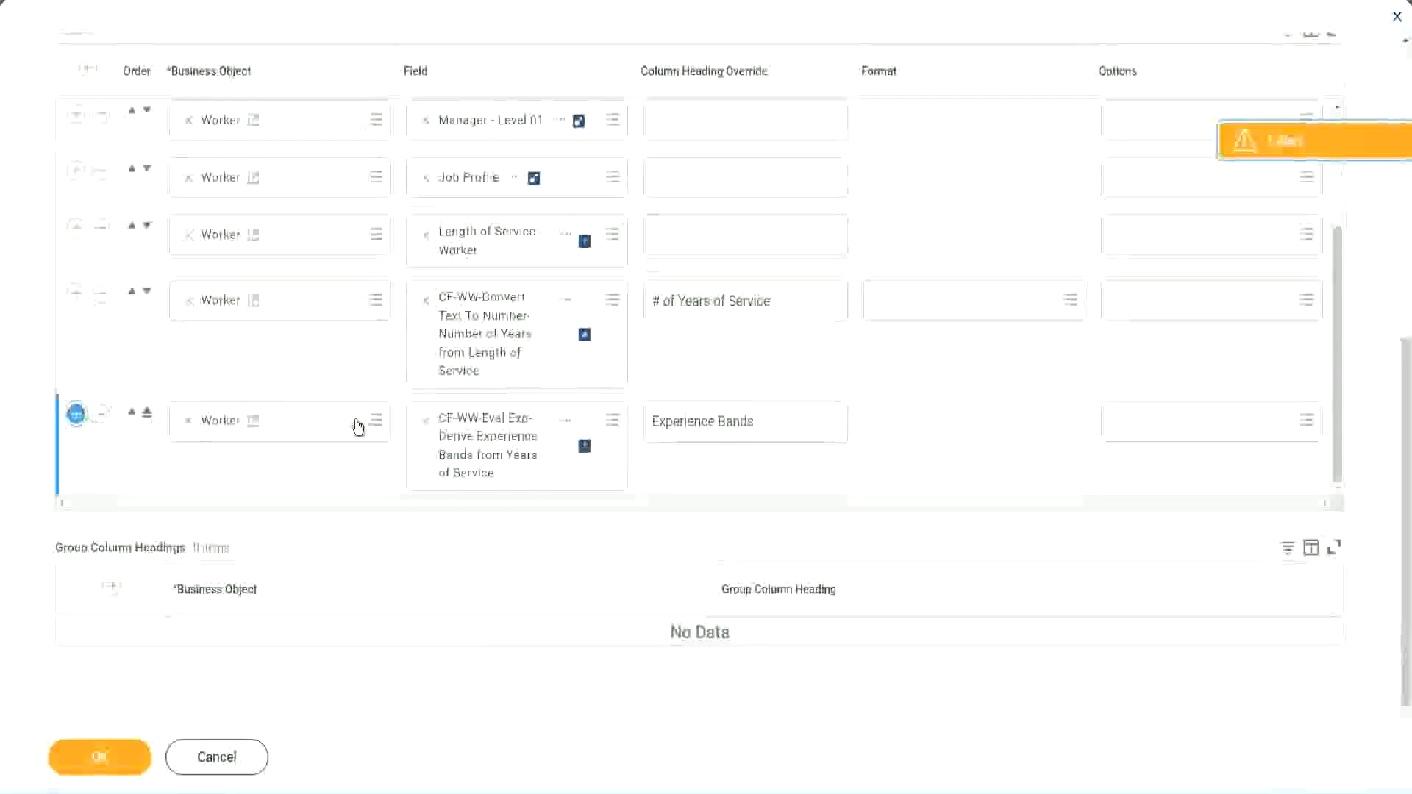
Search the new row's field for "CF-WW-Eval Exp Band" and select "CF-WW-Eval Exp Band-Determine Experience Bands from Years of Service".
{"action": "right_click", "coordinate": [488, 398]}
{"action": "left_click", "coordinate": [531, 473]}
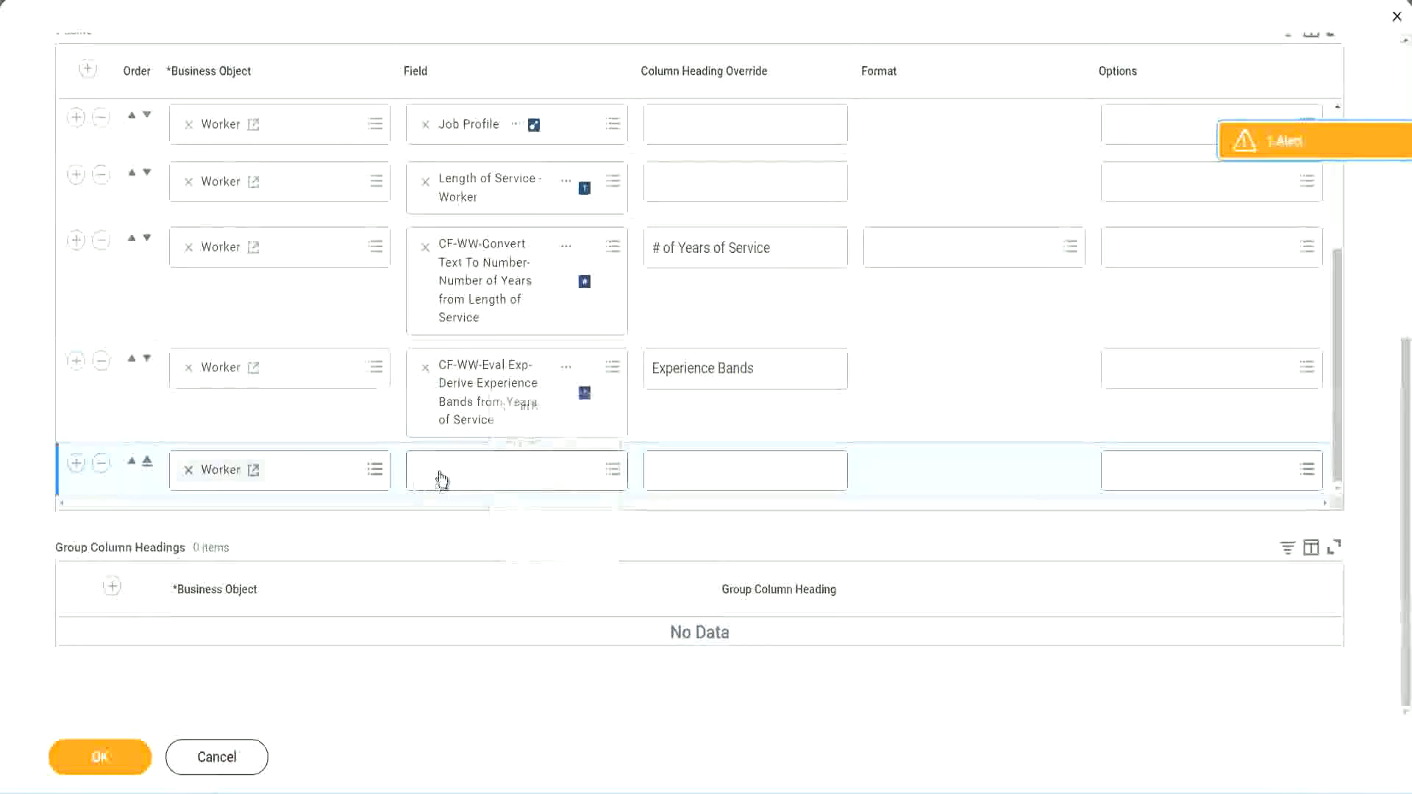
{"action": "left_click", "coordinate": [514, 480]}
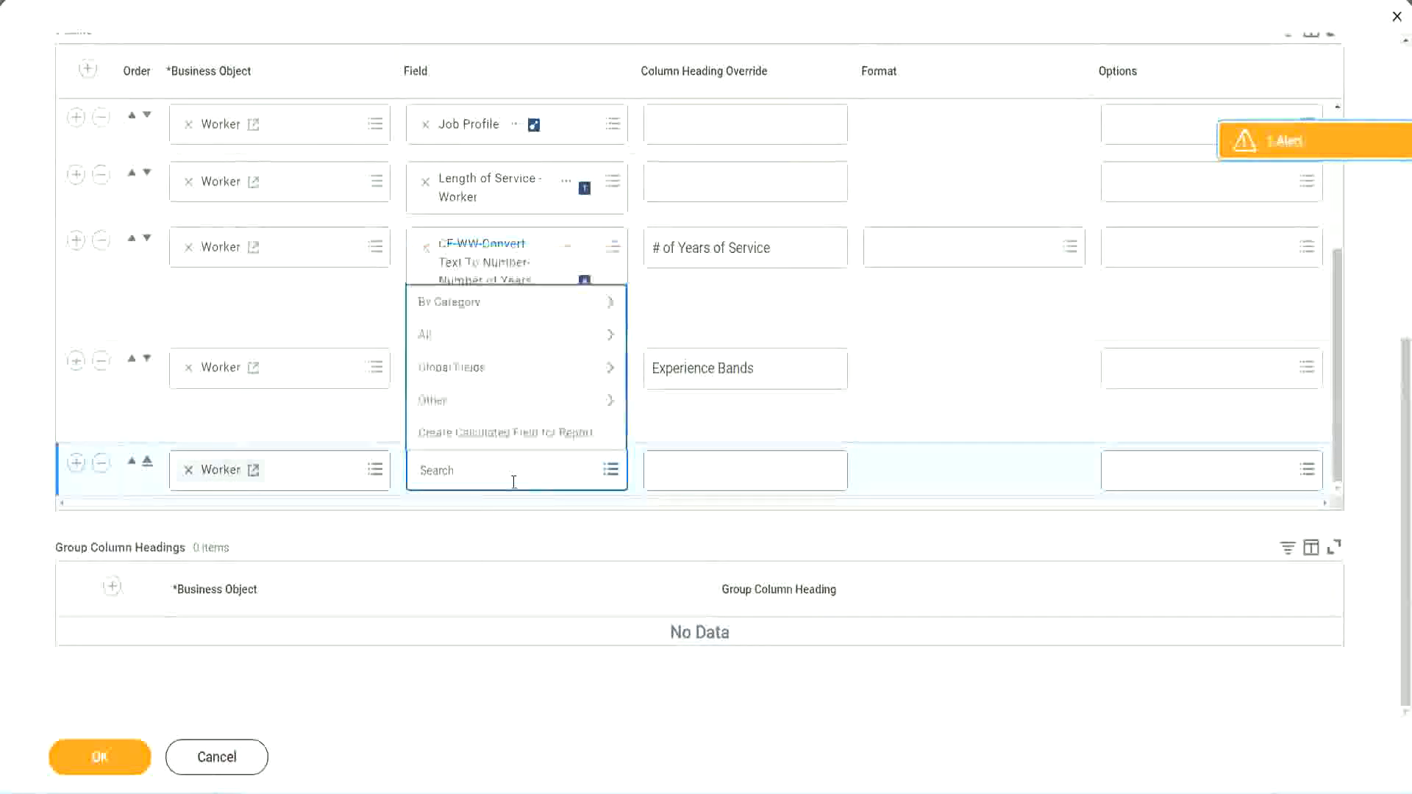
{"action": "key", "text": "ctrl+v"}
{"action": "left_click_drag", "start_coordinate": [517, 466], "coordinate": [359, 468]}
{"action": "left_click", "coordinate": [501, 472]}
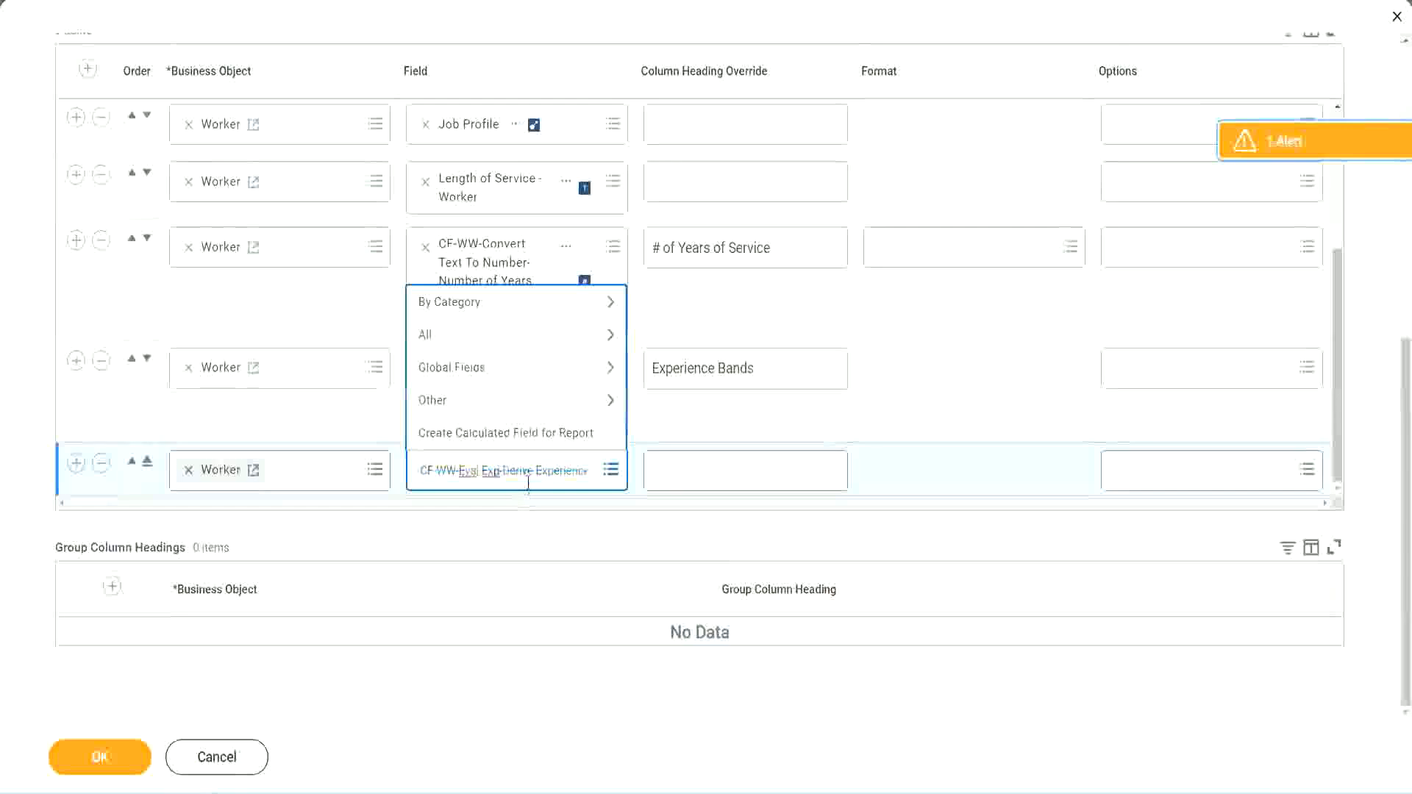
{"action": "type", "text": "Band"}
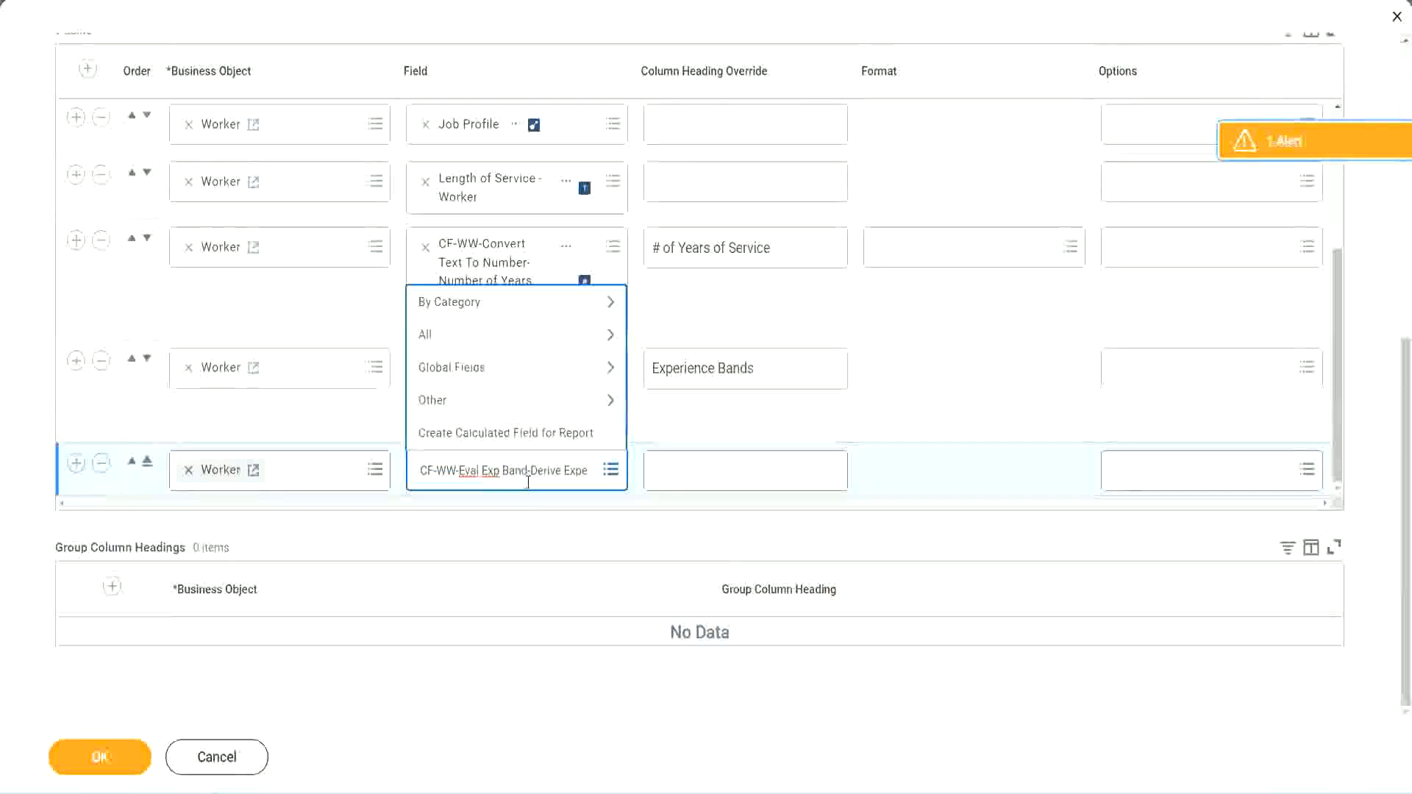
{"action": "key", "text": "Delete"}
{"action": "key", "text": "Delete"}
{"action": "key", "text": "Delete"}
{"action": "key", "text": "Delete"}
{"action": "key", "text": "Delete"}
{"action": "key", "text": "Delete"}
{"action": "key", "text": "Delete"}
{"action": "key", "text": "Delete"}
{"action": "key", "text": "Delete"}
{"action": "key", "text": "Delete"}
{"action": "key", "text": "Delete"}
{"action": "key", "text": "Delete"}
{"action": "key", "text": "Delete"}
{"action": "key", "text": "Delete"}
{"action": "key", "text": "Delete"}
{"action": "key", "text": "Delete"}
{"action": "key", "text": "Delete"}
{"action": "key", "text": "Delete"}
{"action": "key", "text": "Delete"}
{"action": "key", "text": "Delete"}
{"action": "key", "text": "Delete"}
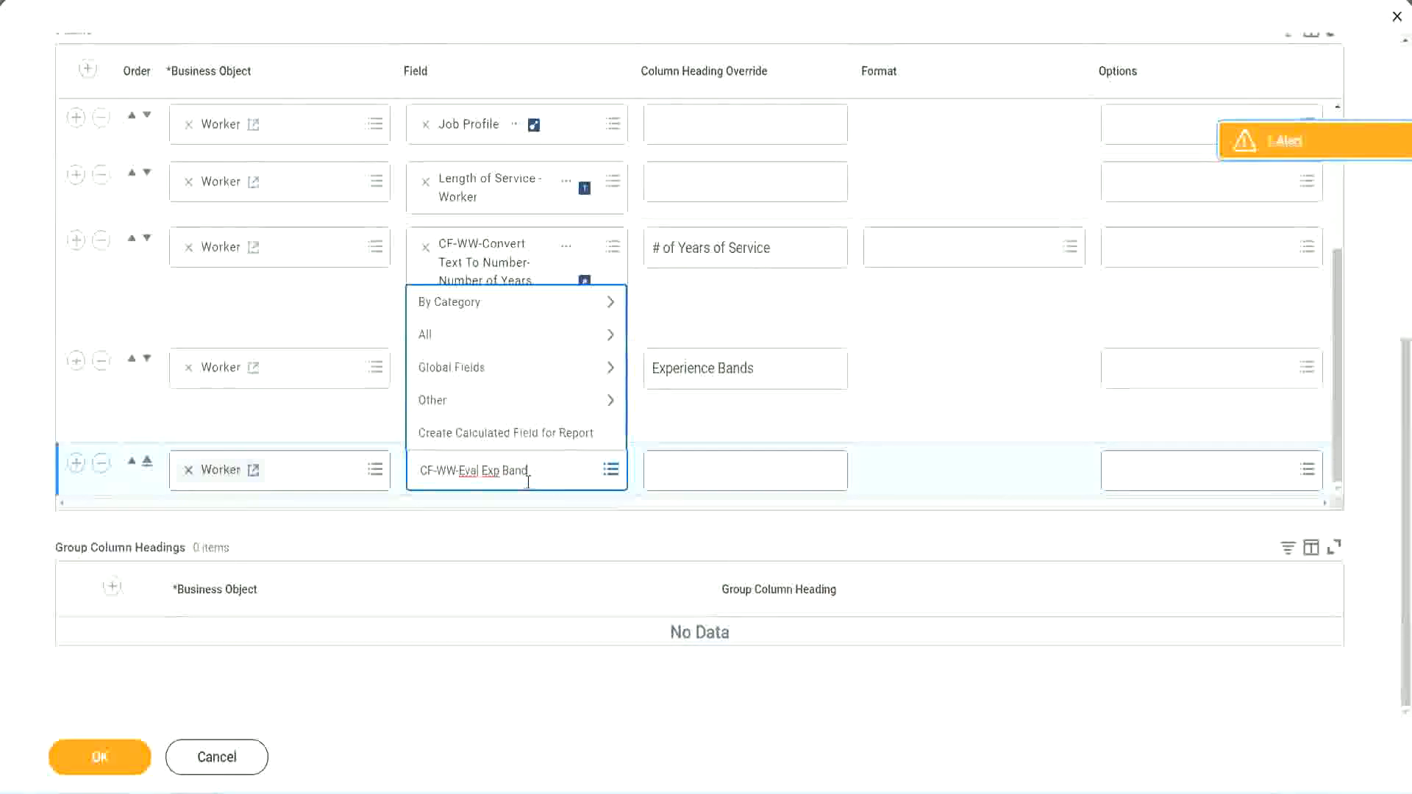
{"action": "key", "text": "Return"}
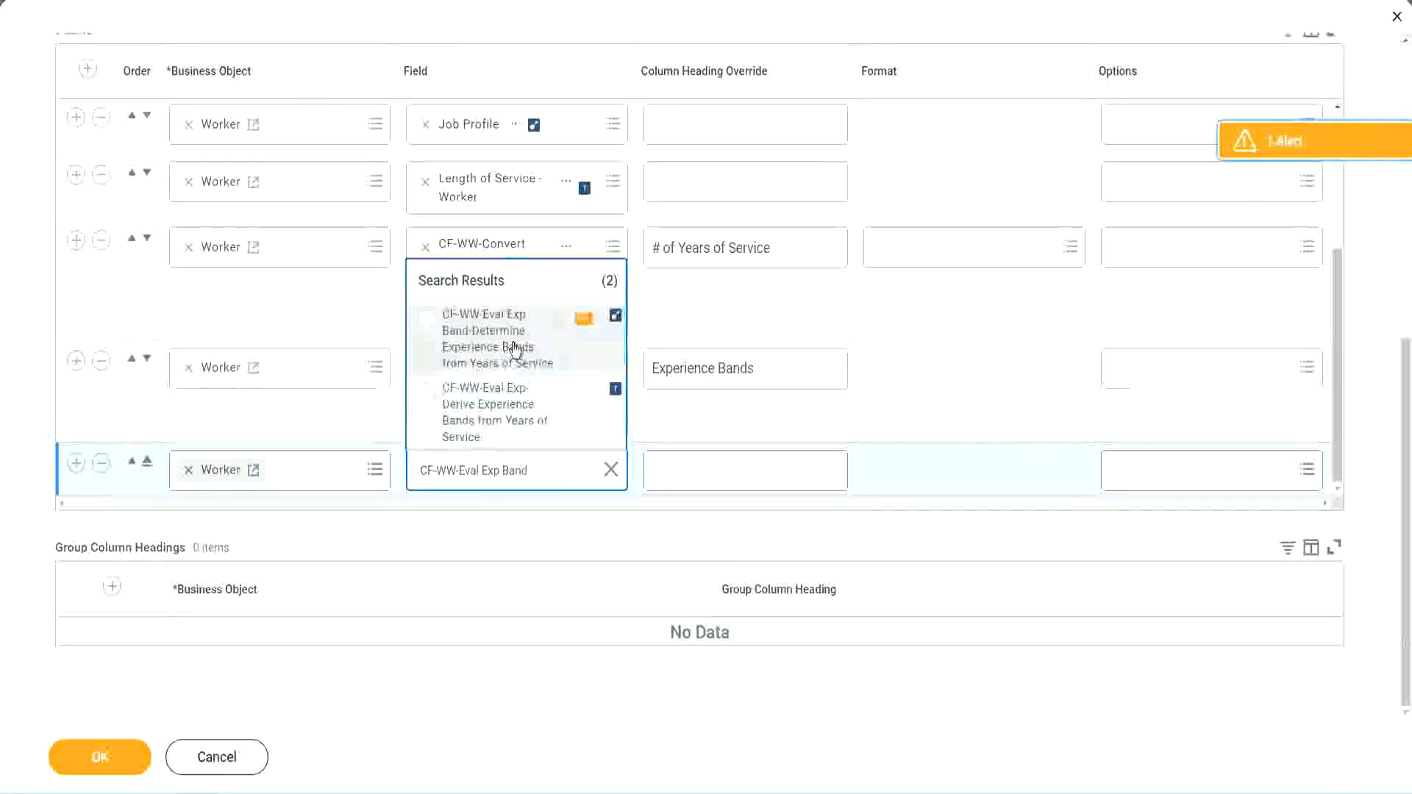
{"action": "left_click", "coordinate": [515, 348]}
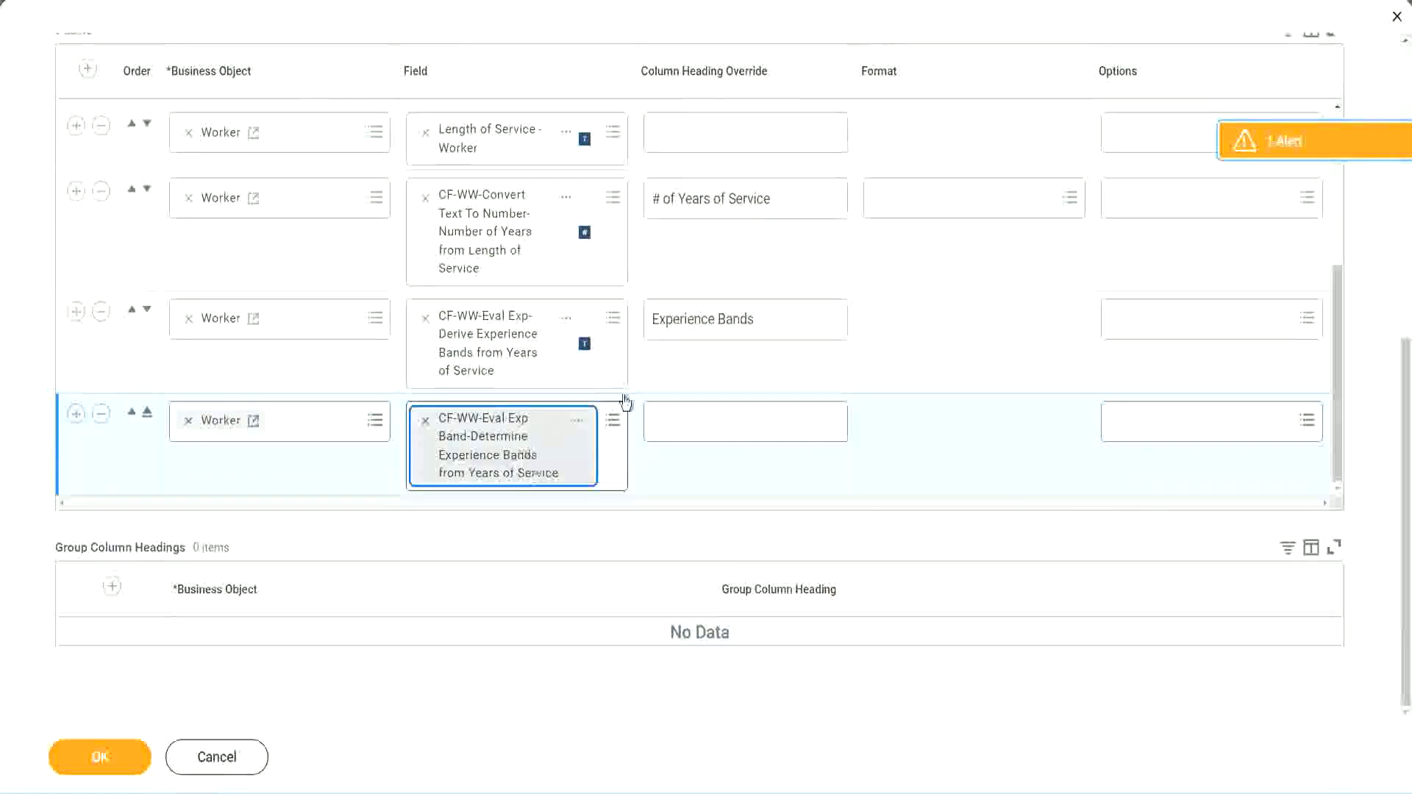
Set the new column's heading override to "Experience Bands (Eval Exp Bands)", reusing the heading text of the row above.
{"action": "left_click", "coordinate": [776, 320]}
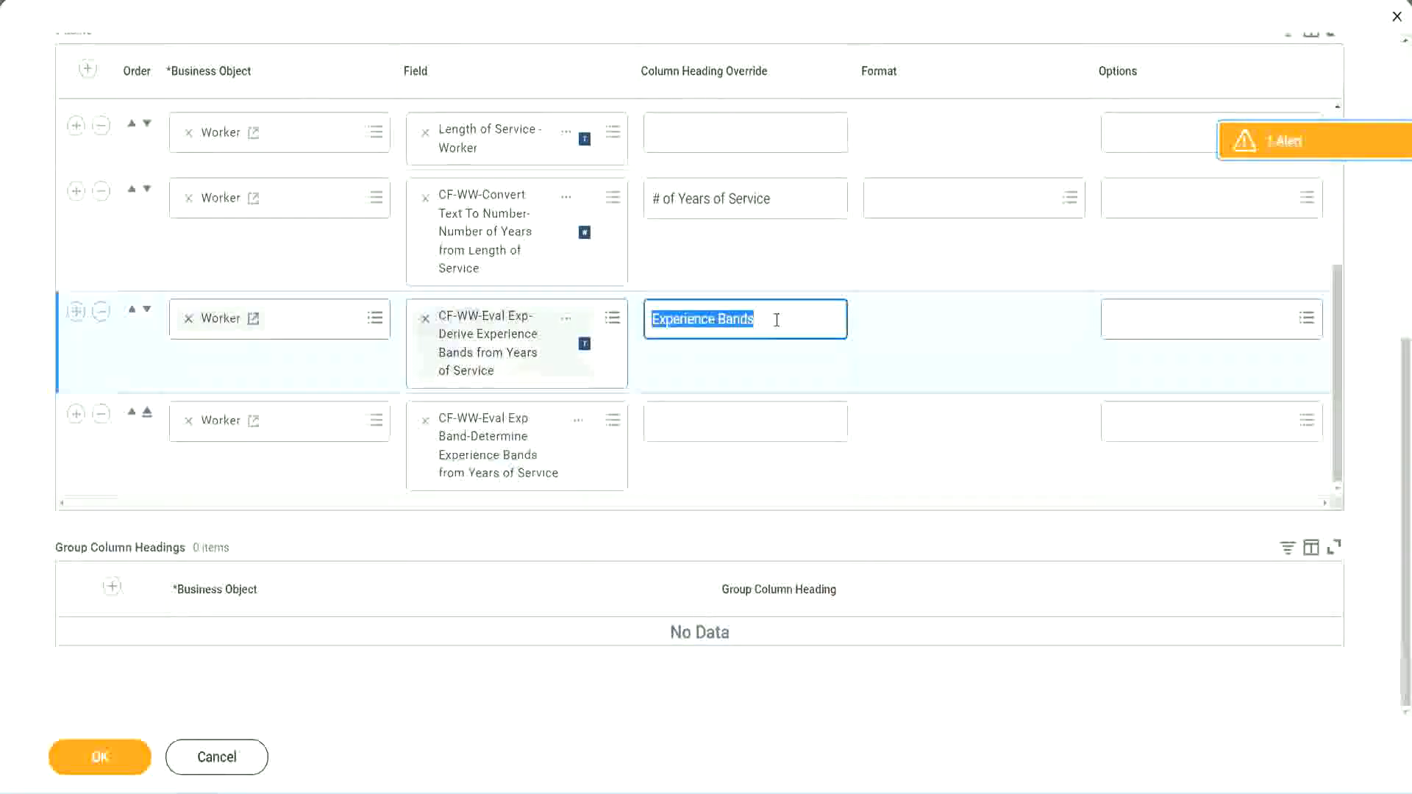
{"action": "left_click", "coordinate": [686, 420]}
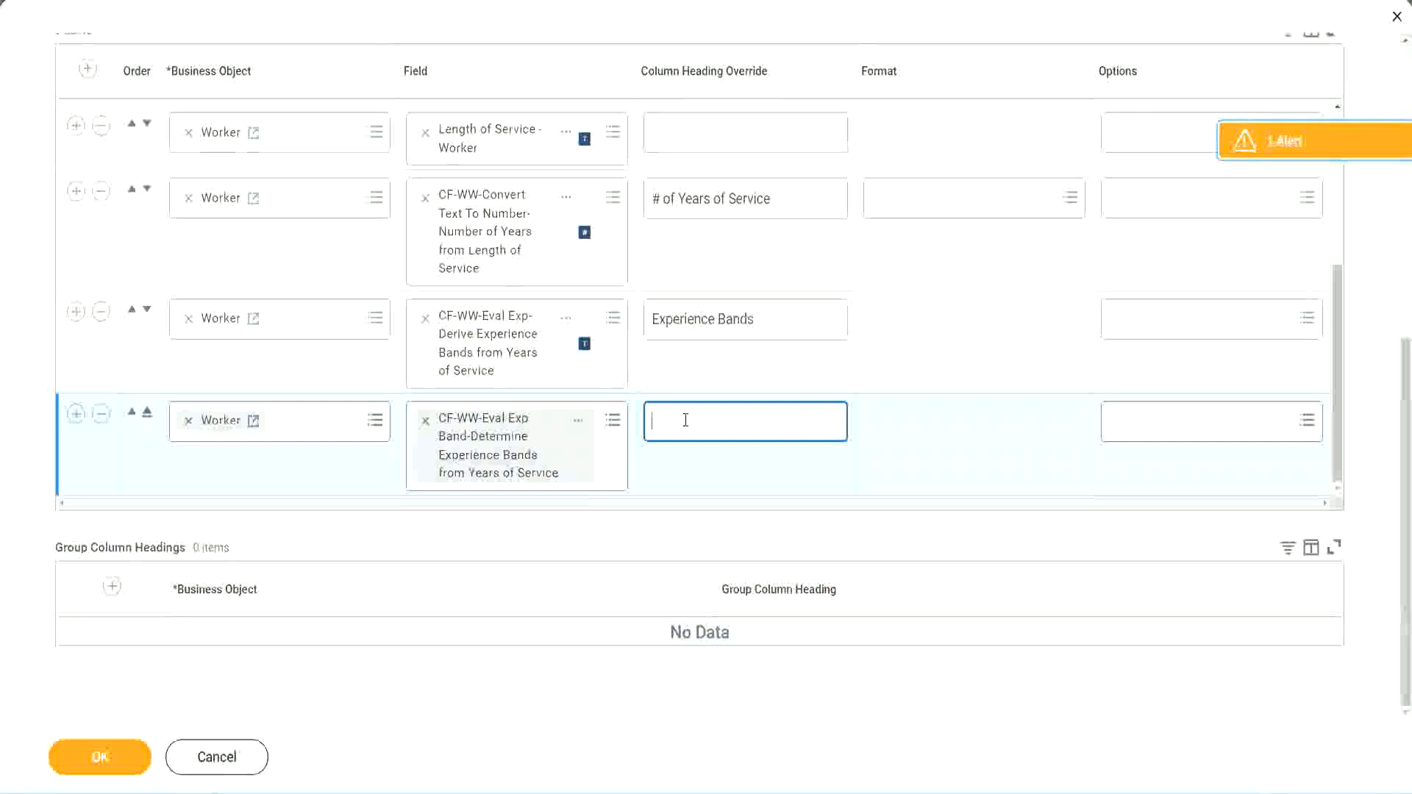
{"action": "key", "text": "ctrl+v"}
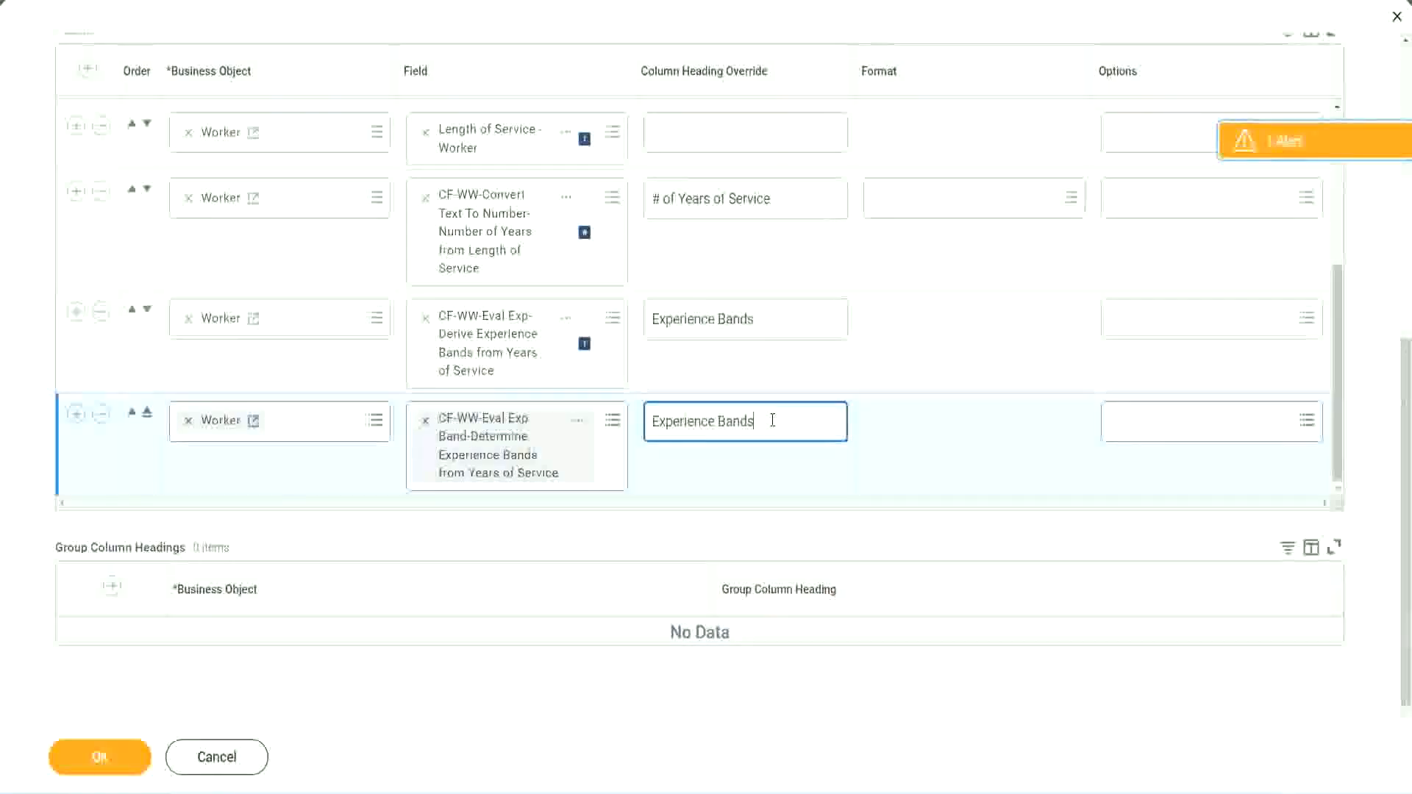
{"action": "type", "text": "("}
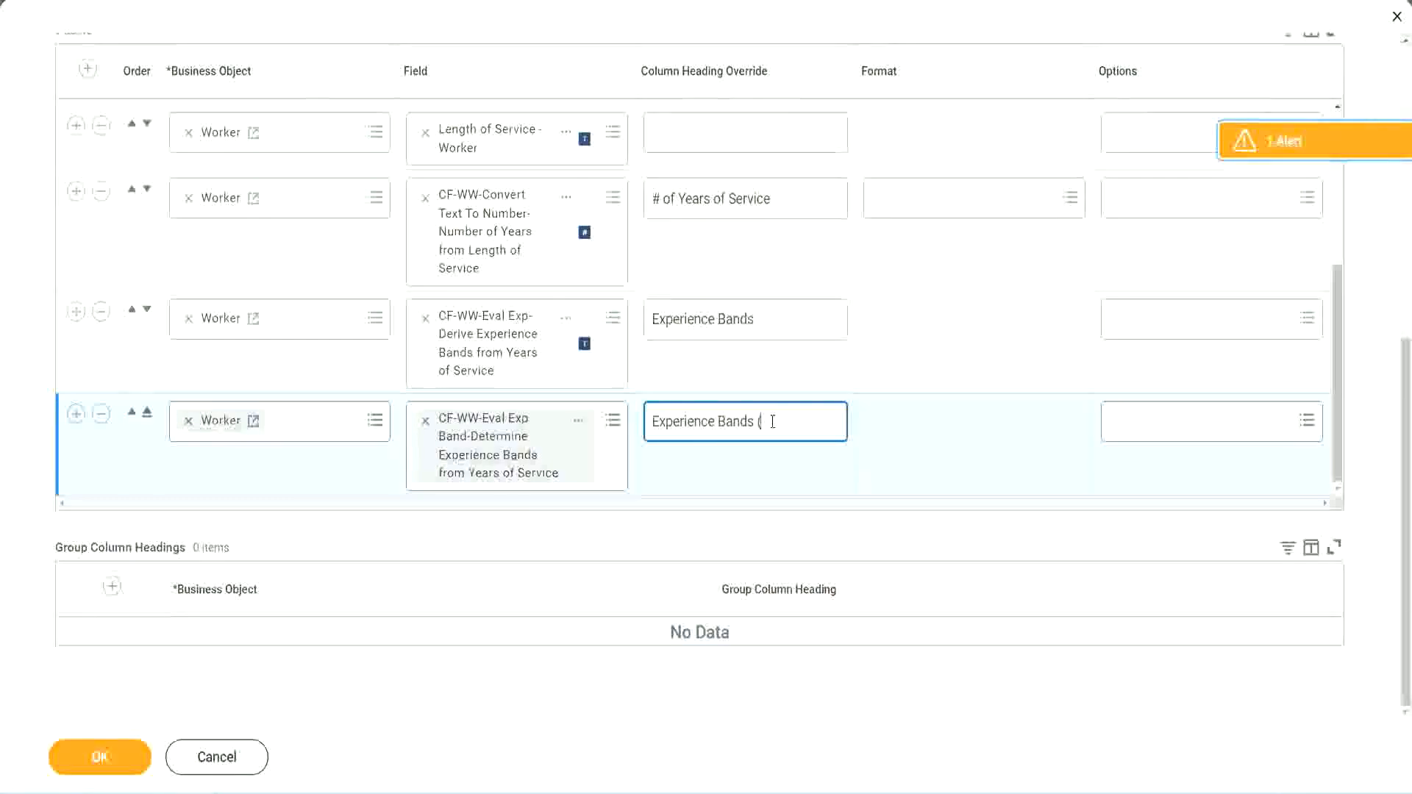
{"action": "type", "text": "Eval Exp Bands)"}
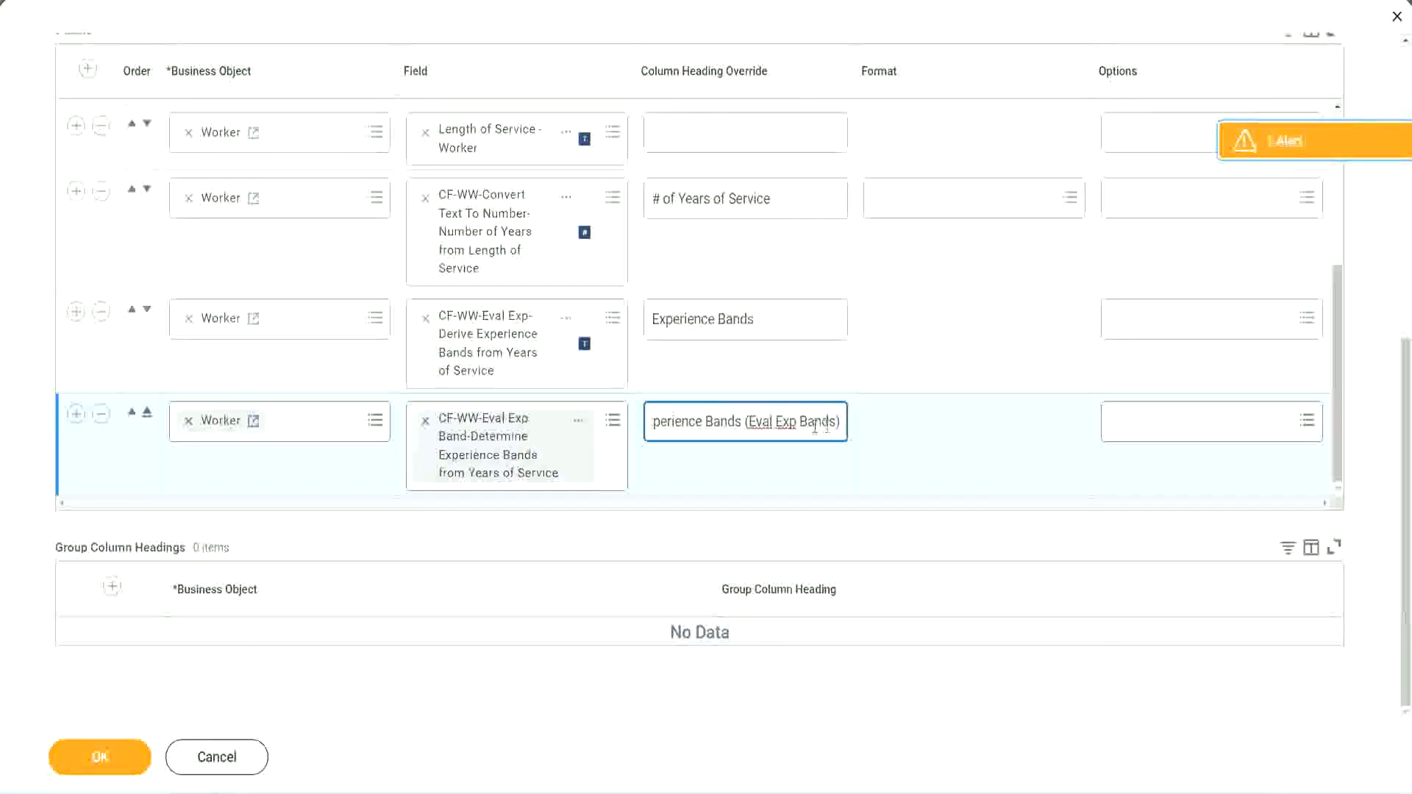
{"action": "double_click", "coordinate": [787, 422]}
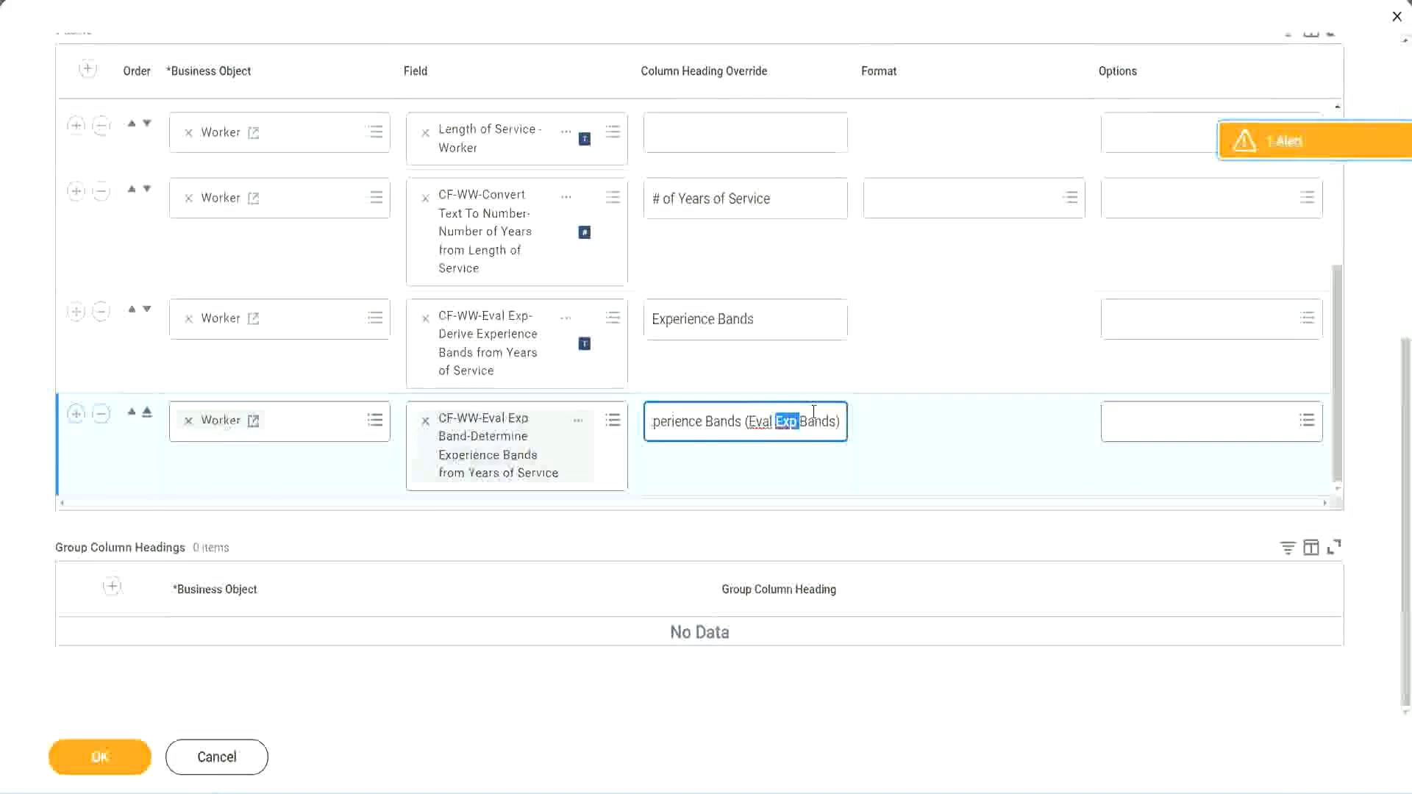
{"action": "left_click", "coordinate": [814, 413]}
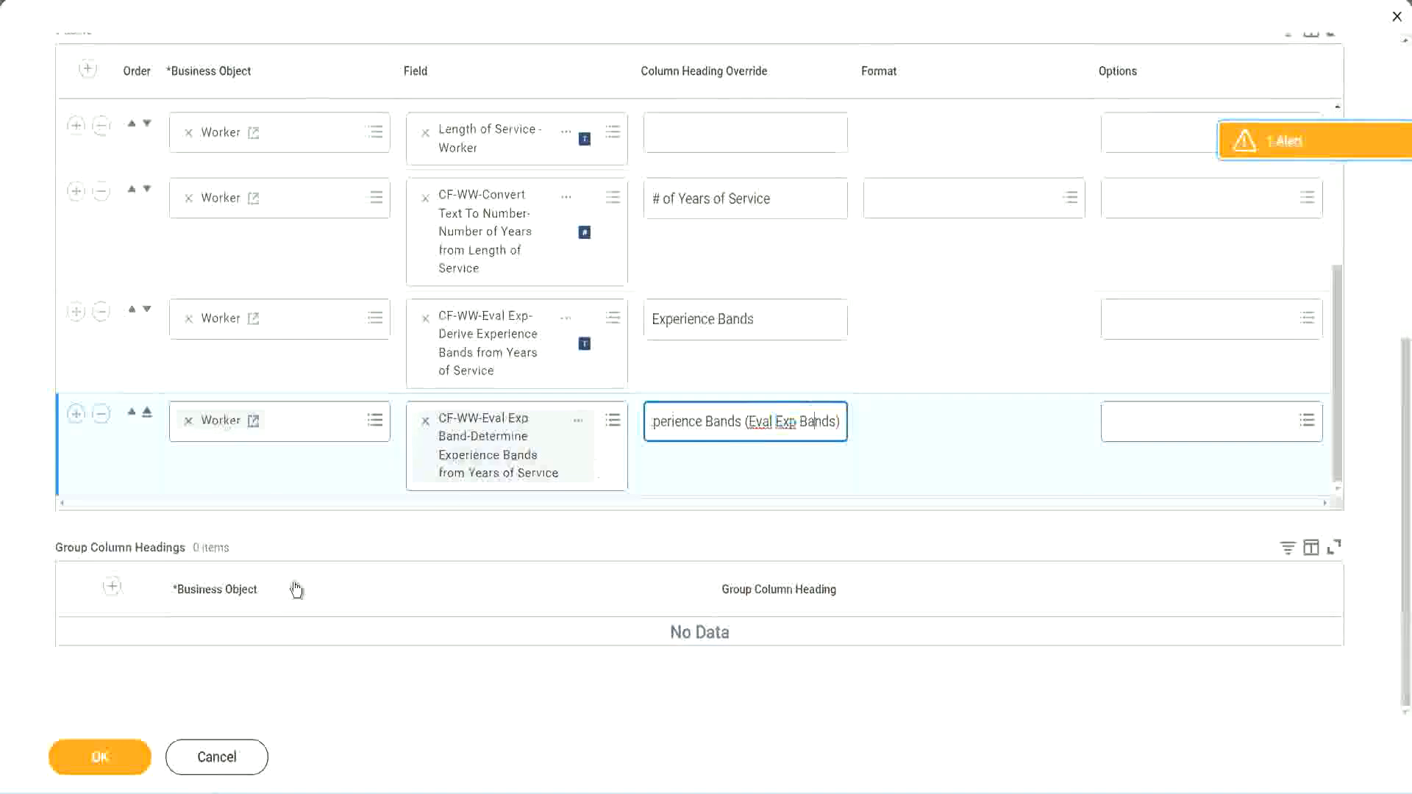
Save the changes to the "WW Employee Details" report and run it.
{"action": "left_click", "coordinate": [109, 762]}
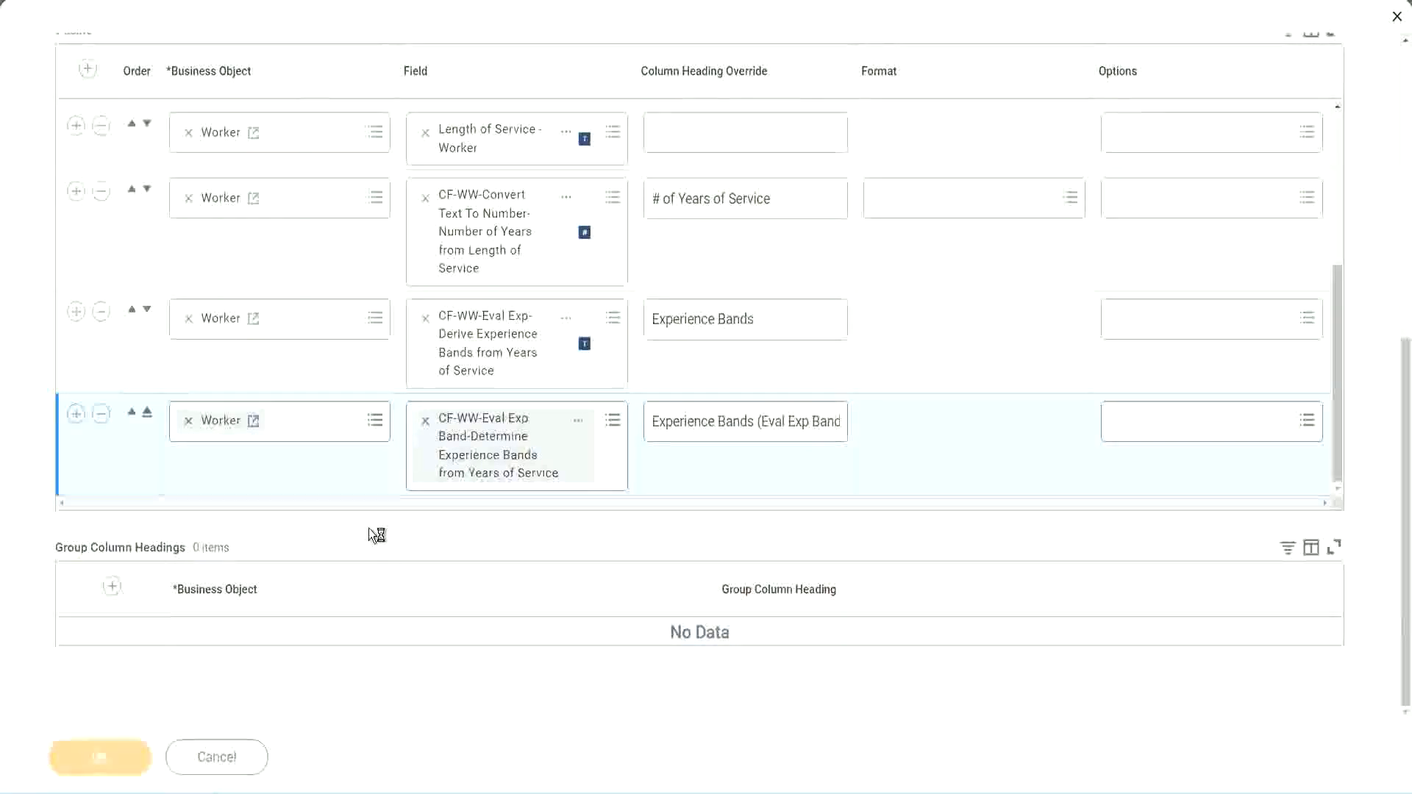
{"action": "left_click", "coordinate": [164, 749]}
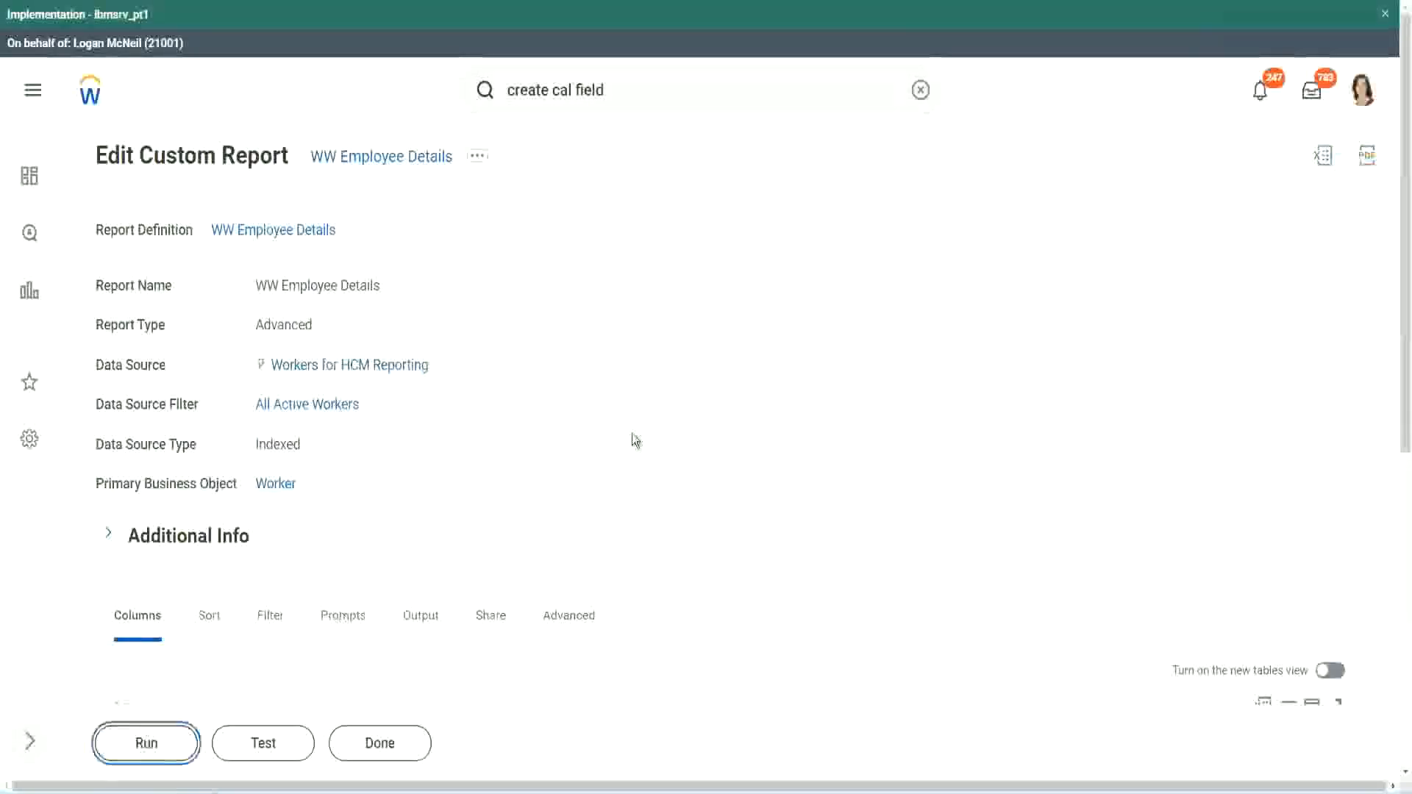